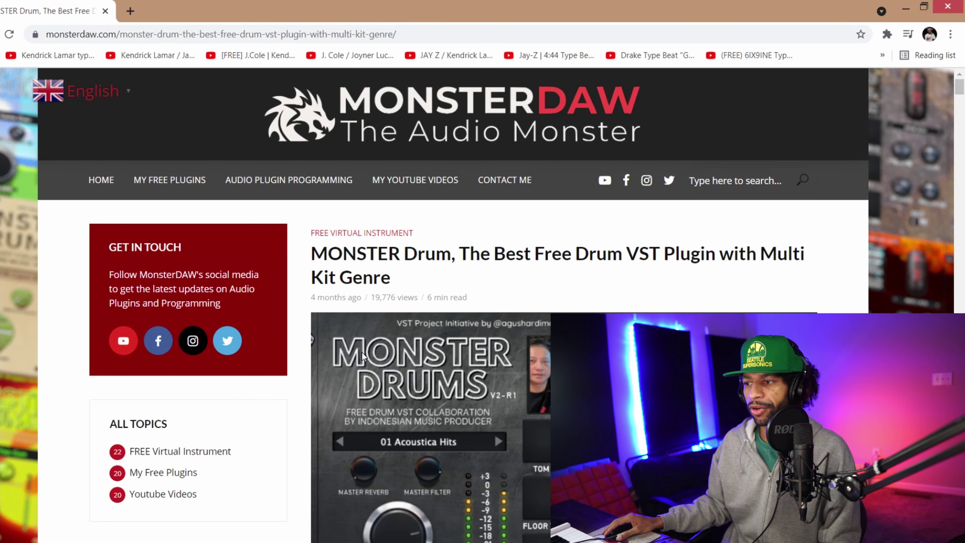
Scroll down the MonsterDAW article to the kit list and start the Kit 02 CocaCola Kit download
{"action": "scroll", "coordinate": [389, 284], "scroll_direction": "down", "scroll_amount": 1}
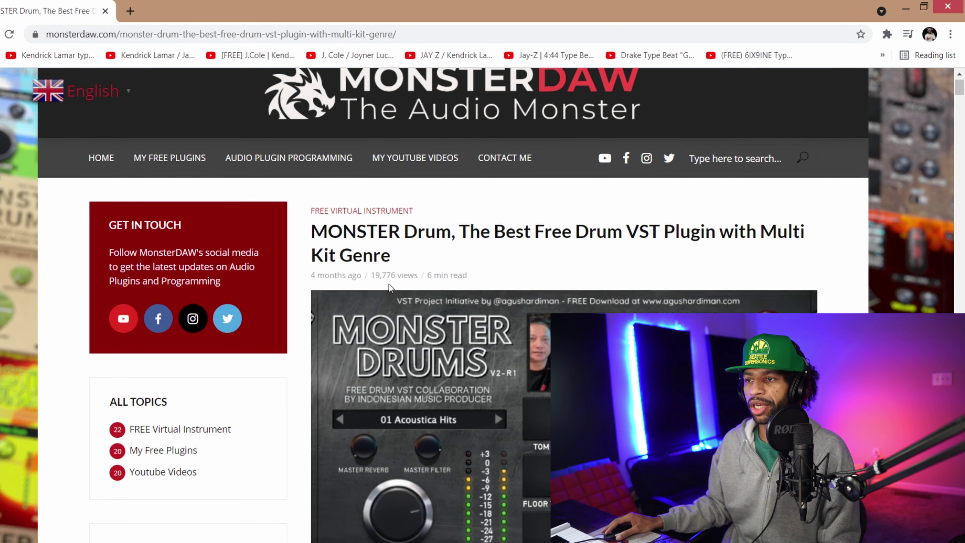
{"action": "scroll", "coordinate": [390, 283], "scroll_direction": "down", "scroll_amount": 1}
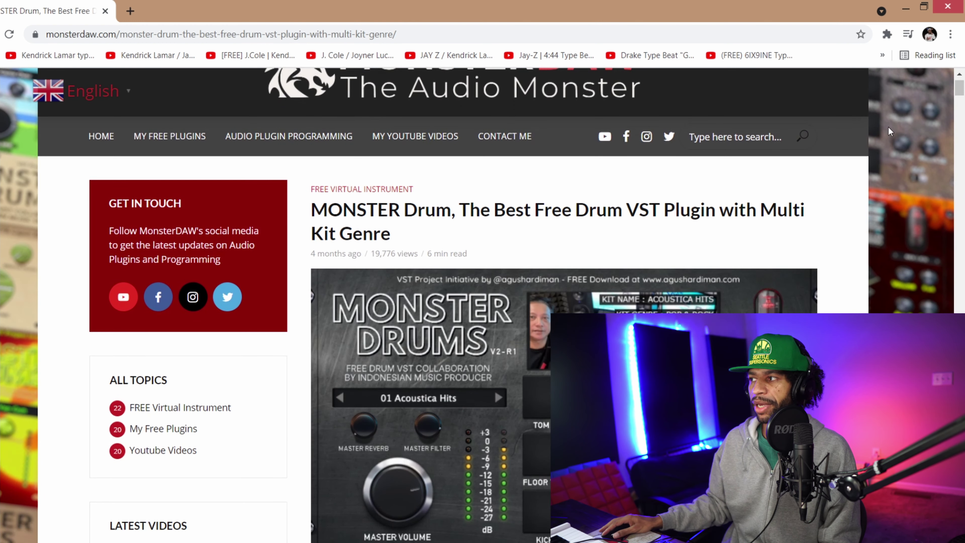
{"action": "scroll", "coordinate": [961, 97], "scroll_direction": "down", "scroll_amount": 3}
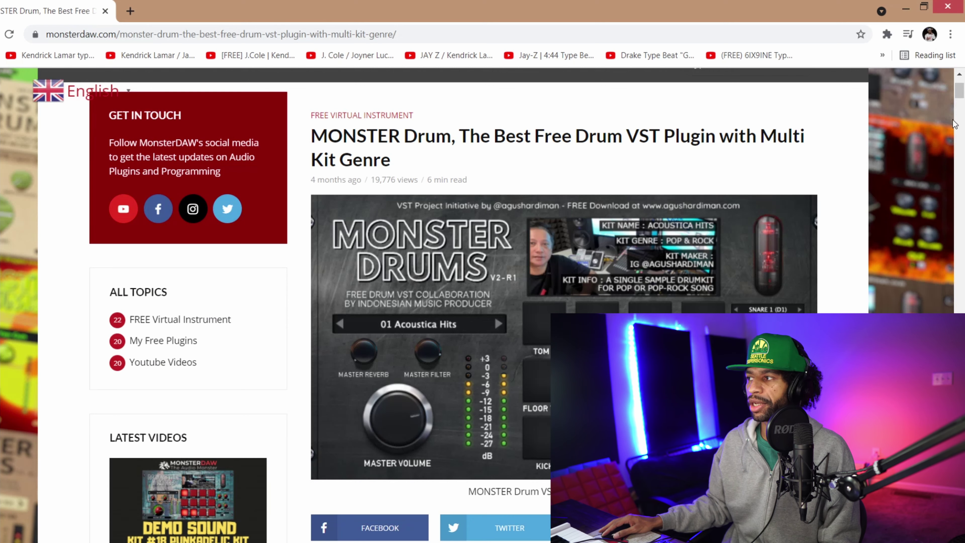
{"action": "scroll", "coordinate": [960, 97], "scroll_direction": "down", "scroll_amount": 1}
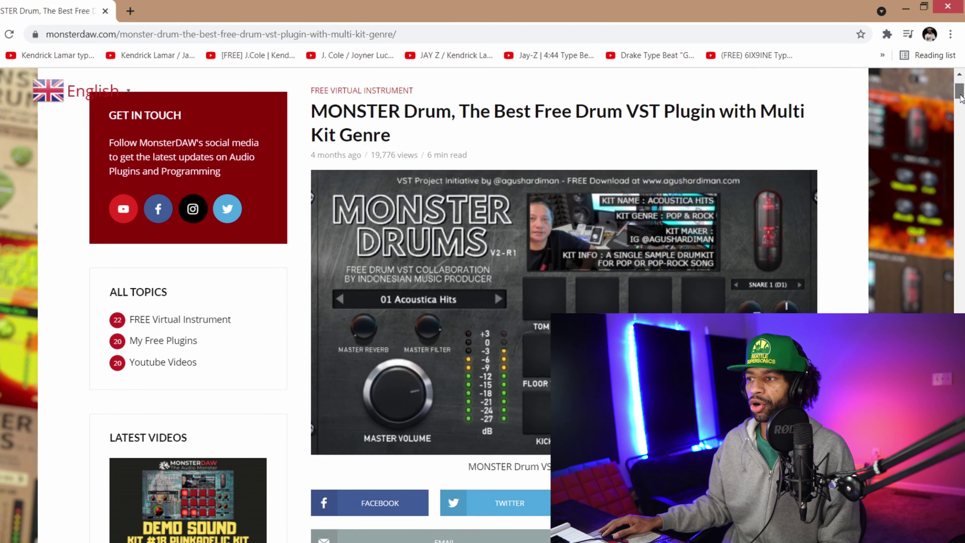
{"action": "left_click_drag", "start_coordinate": [961, 100], "coordinate": [963, 113]}
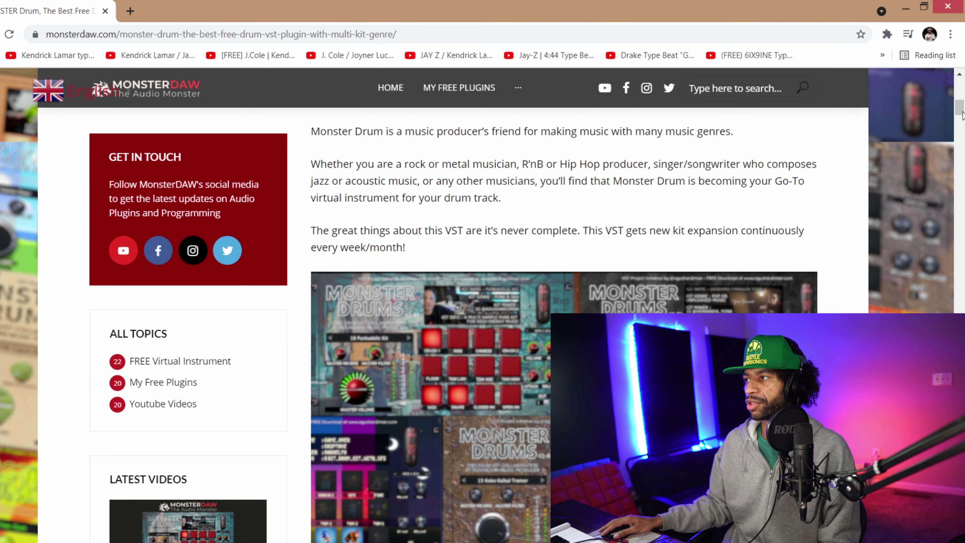
{"action": "left_click_drag", "start_coordinate": [962, 114], "coordinate": [963, 163]}
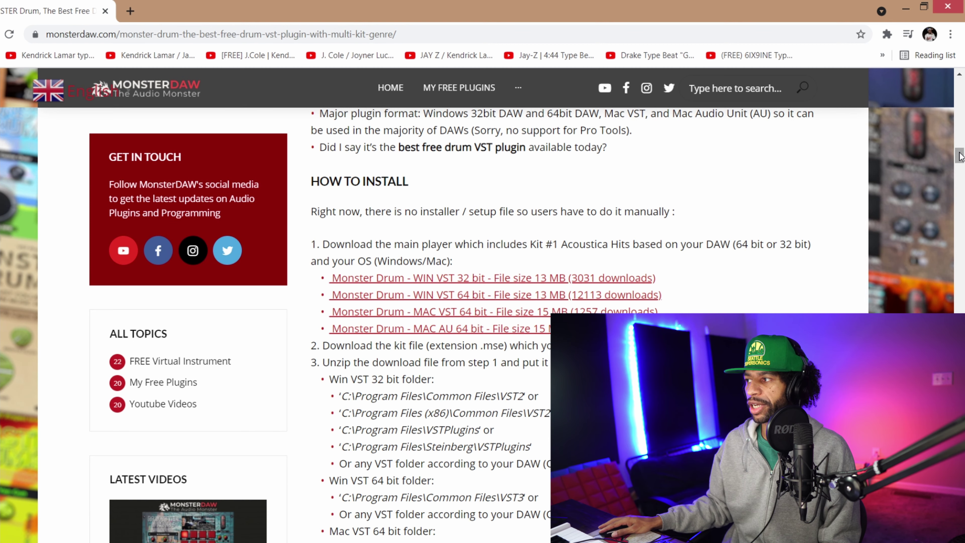
{"action": "left_click_drag", "start_coordinate": [960, 155], "coordinate": [963, 167]}
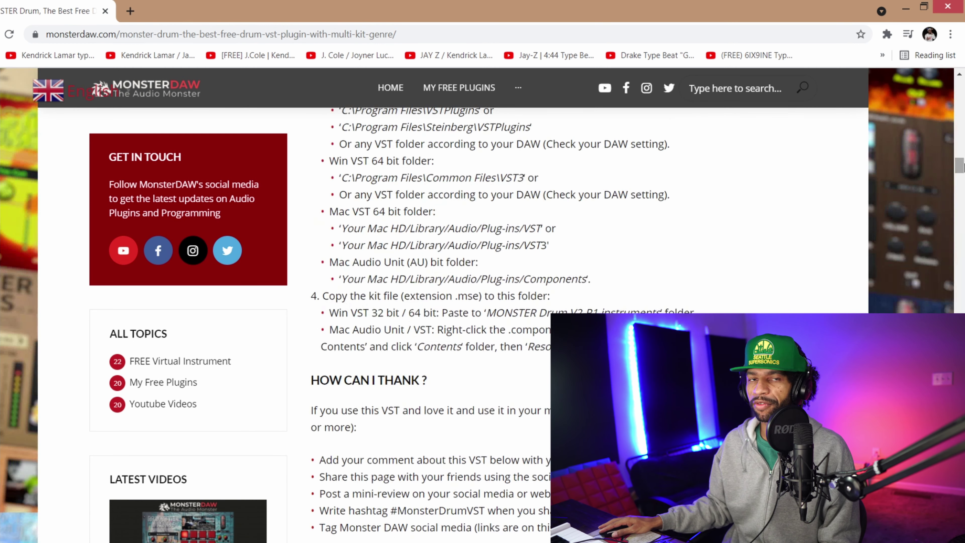
{"action": "left_click_drag", "start_coordinate": [963, 166], "coordinate": [963, 185]}
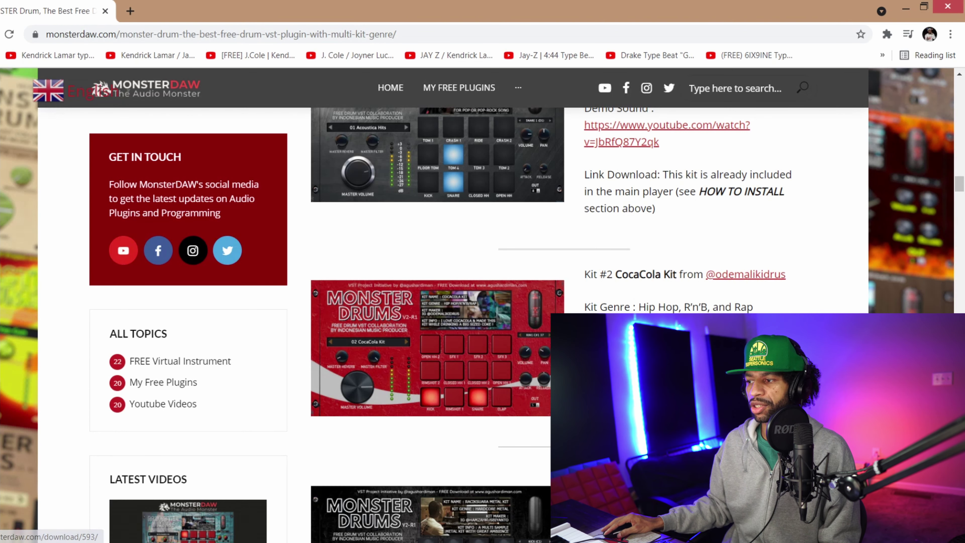
{"action": "left_click", "coordinate": [683, 395]}
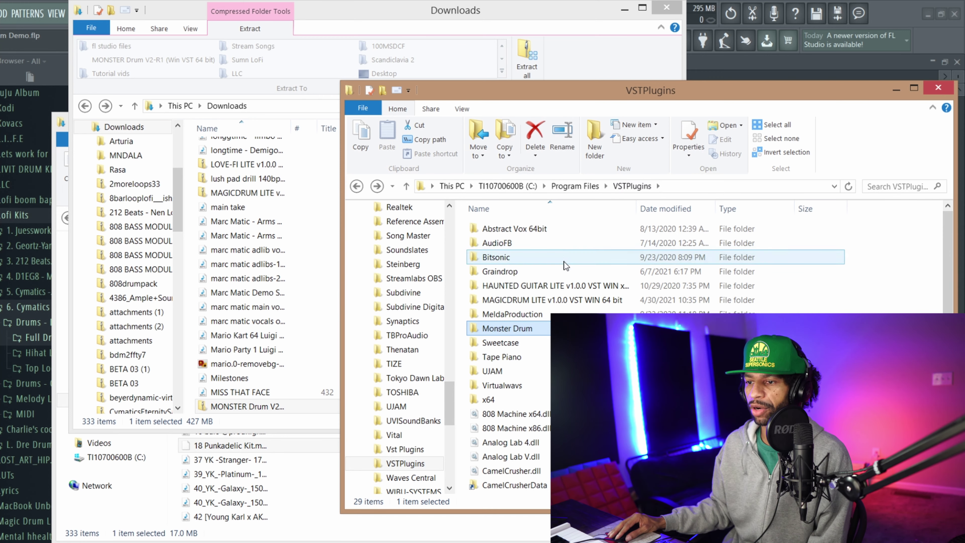
Extract the .instruments folder and .dll from the zip into VSTPlugins\Monster Drum, then open the instruments folder
{"action": "double_click", "coordinate": [277, 406]}
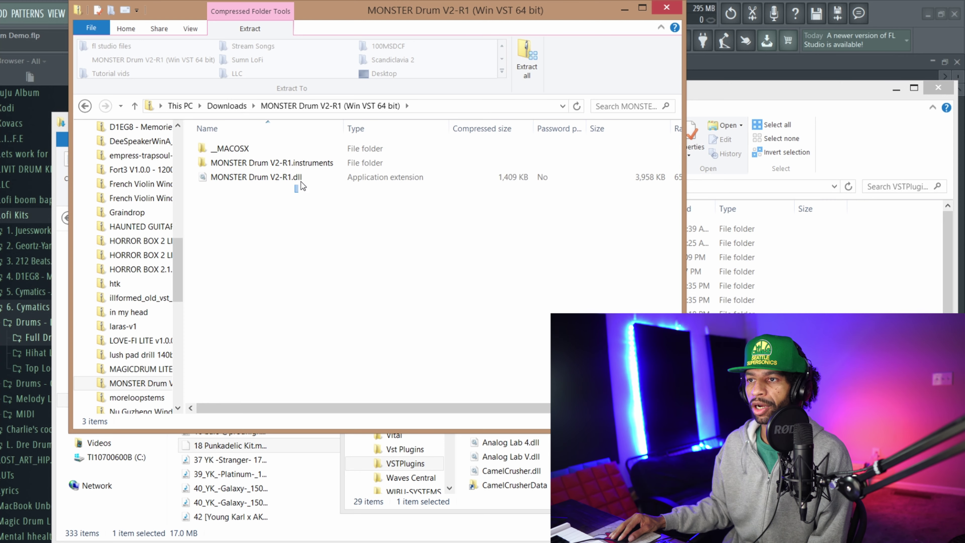
{"action": "left_click_drag", "start_coordinate": [301, 181], "coordinate": [314, 163]}
{"action": "left_click", "coordinate": [329, 163]}
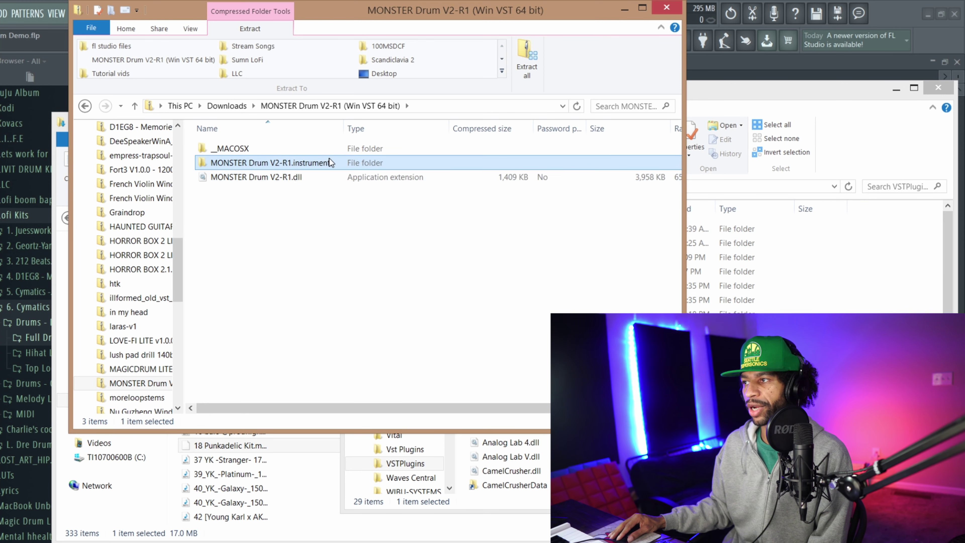
{"action": "left_click_drag", "start_coordinate": [590, 13], "coordinate": [497, 22]}
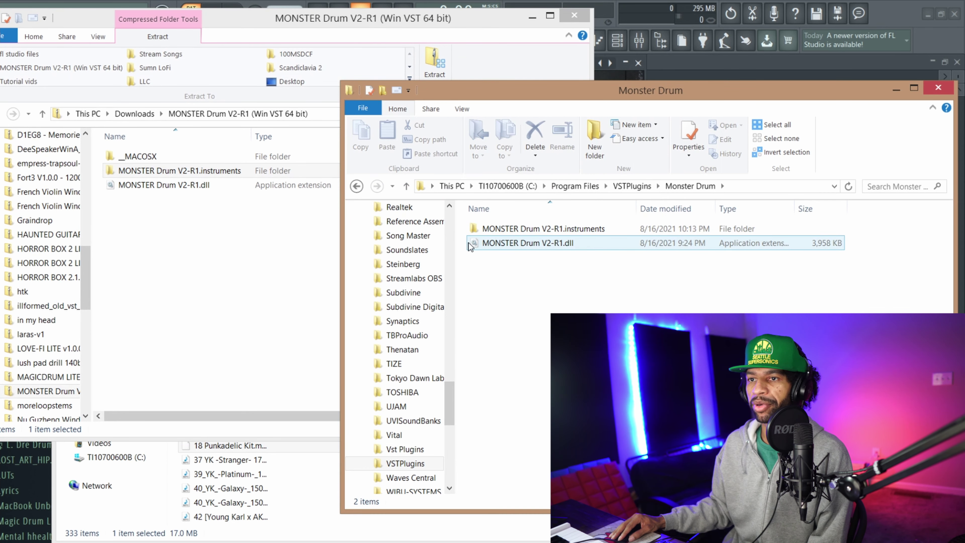
{"action": "left_click", "coordinate": [573, 16]}
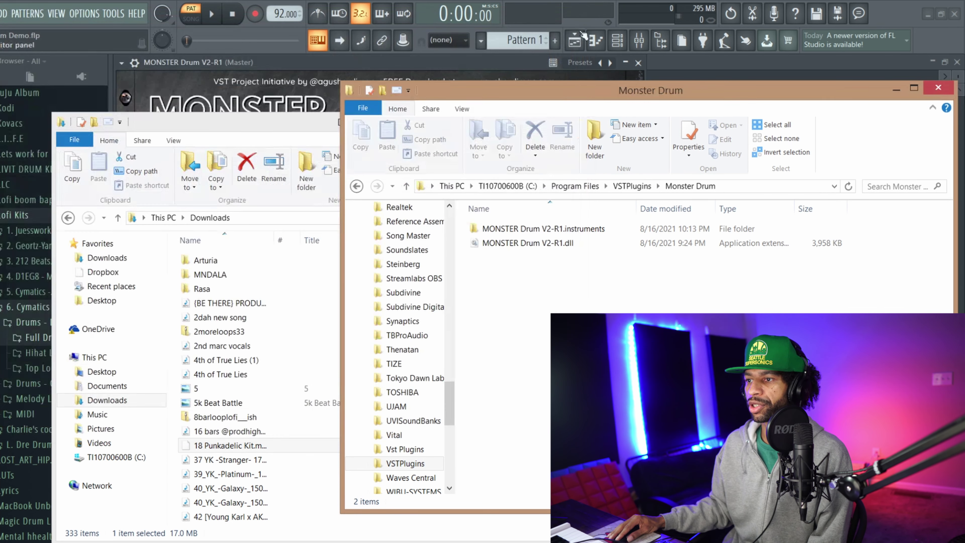
{"action": "double_click", "coordinate": [519, 227]}
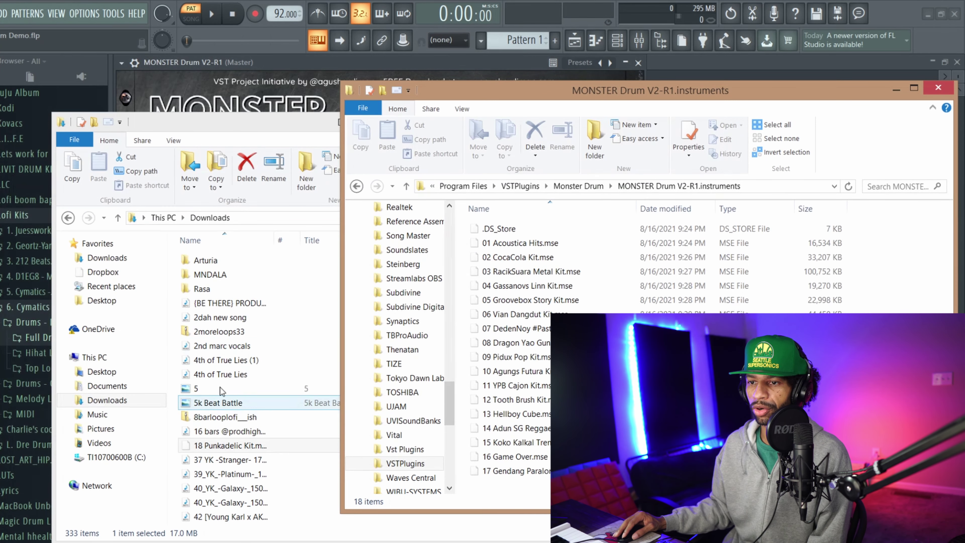
Move 18 Punkadelic Kit.mse from Downloads into the instruments folder and close both Explorer windows
{"action": "left_click", "coordinate": [290, 318]}
{"action": "scroll", "coordinate": [289, 331], "scroll_direction": "down", "scroll_amount": 1}
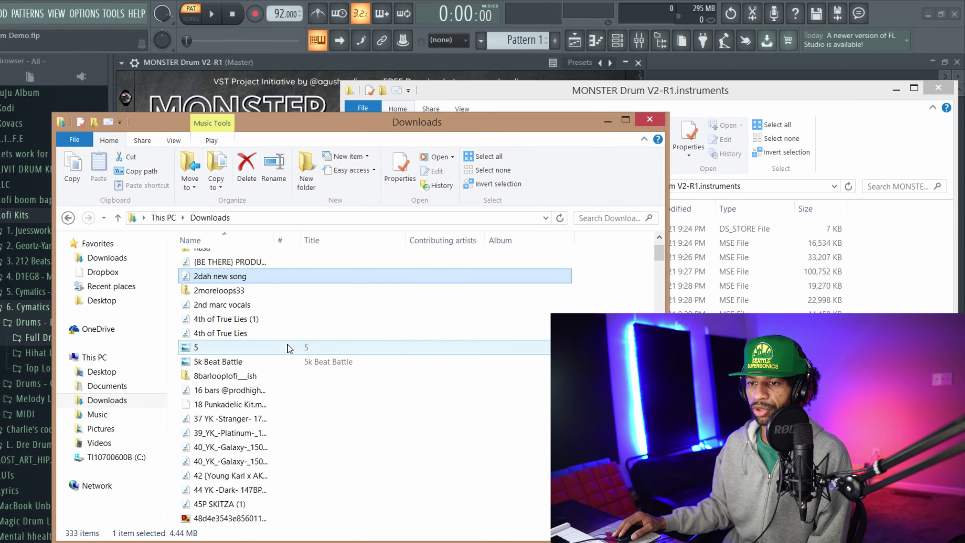
{"action": "scroll", "coordinate": [288, 350], "scroll_direction": "down", "scroll_amount": 1}
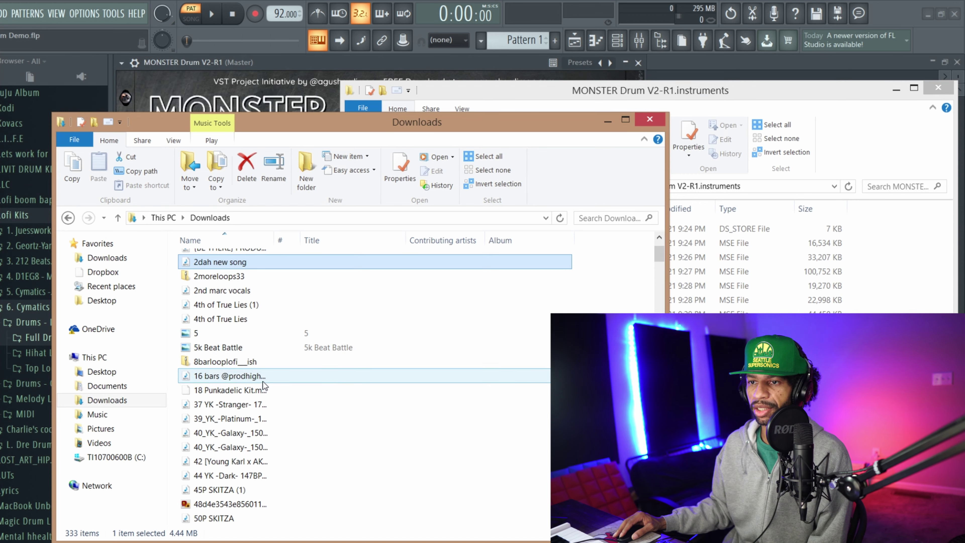
{"action": "scroll", "coordinate": [243, 290], "scroll_direction": "up", "scroll_amount": 2}
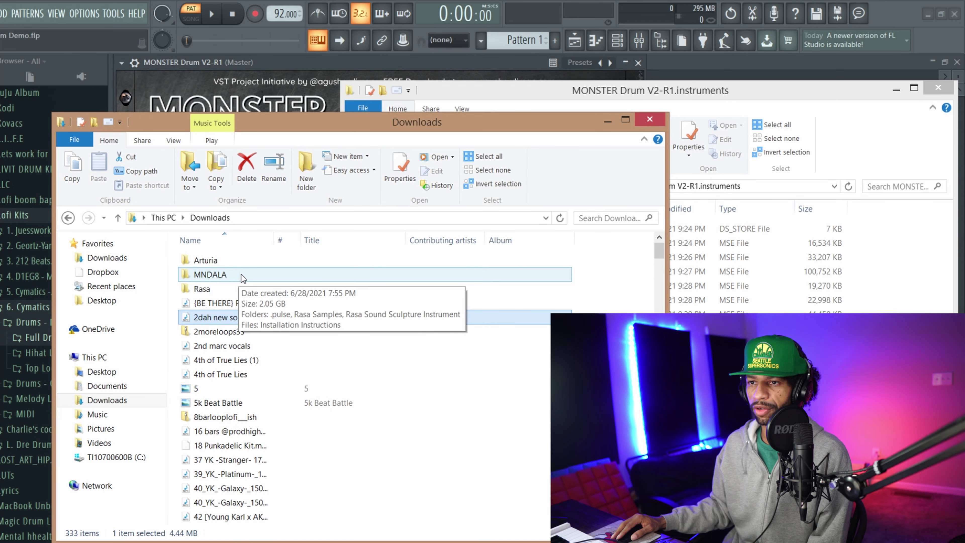
{"action": "scroll", "coordinate": [243, 279], "scroll_direction": "down", "scroll_amount": 1}
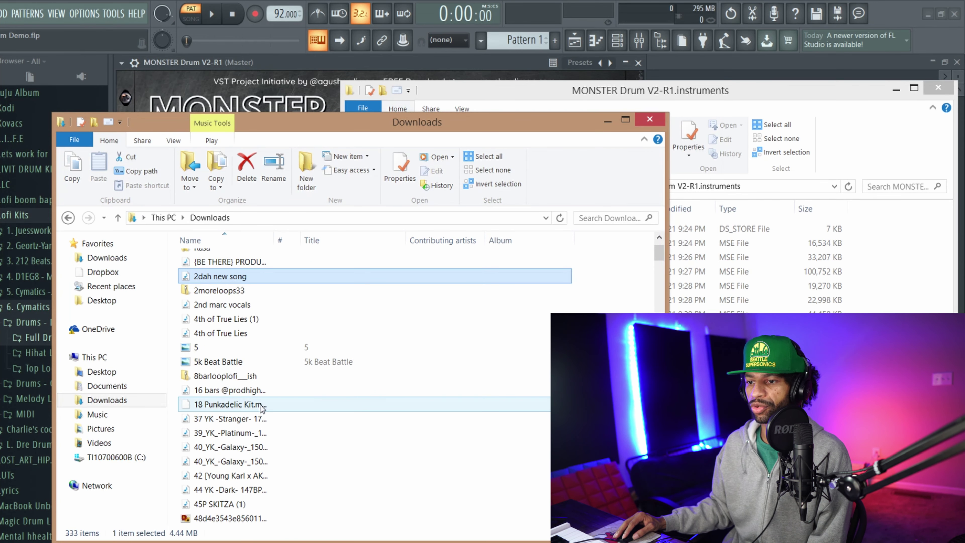
{"action": "left_click_drag", "start_coordinate": [261, 406], "coordinate": [688, 490]}
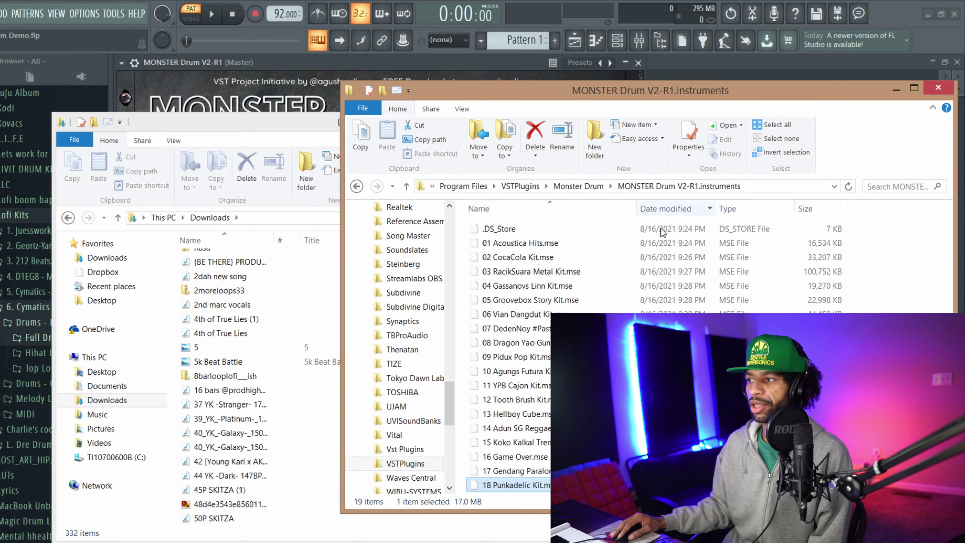
{"action": "left_click", "coordinate": [299, 122]}
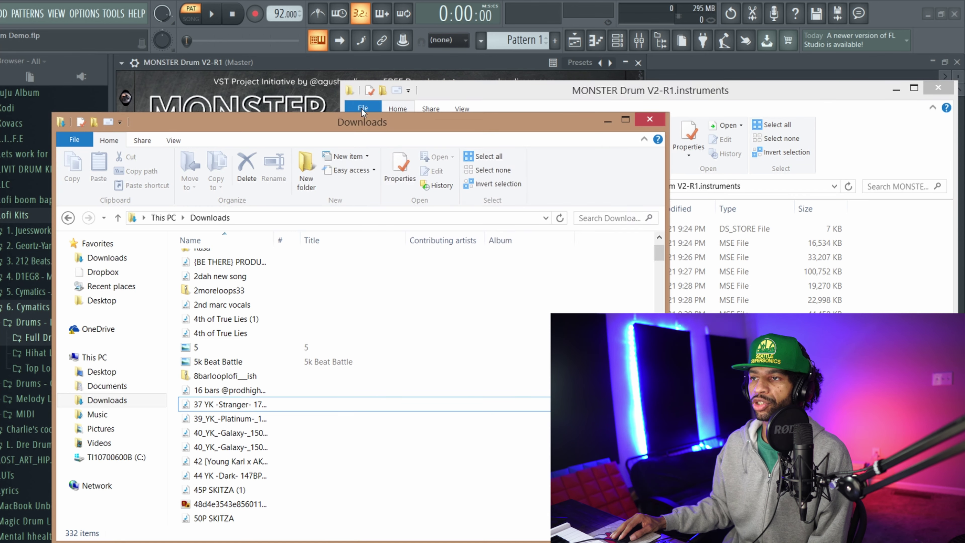
{"action": "left_click", "coordinate": [650, 119]}
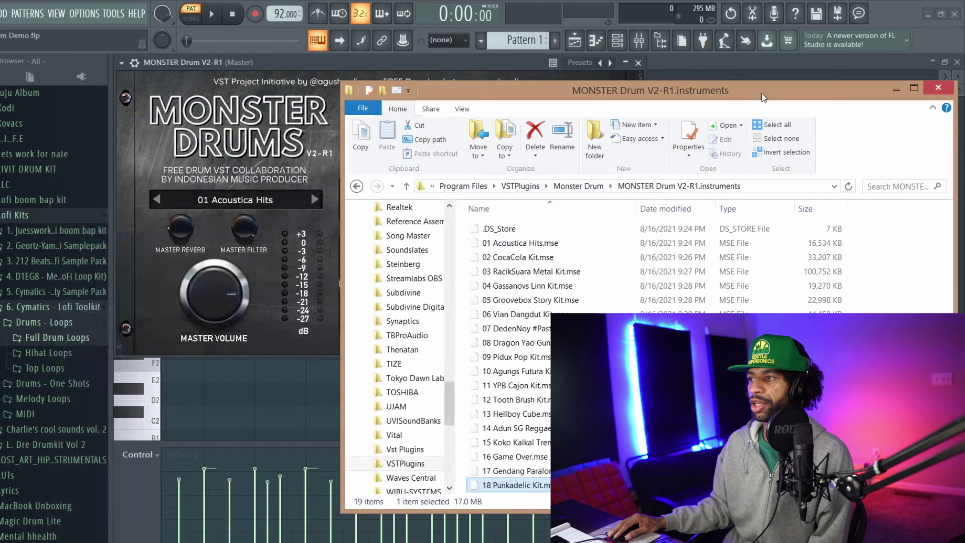
{"action": "left_click", "coordinate": [938, 88]}
Exit and relaunch FL Studio, then confirm the kit list reaches 18 Punkadelic Kit, keeping 01 Acoustica Hits
{"action": "left_click", "coordinate": [230, 202]}
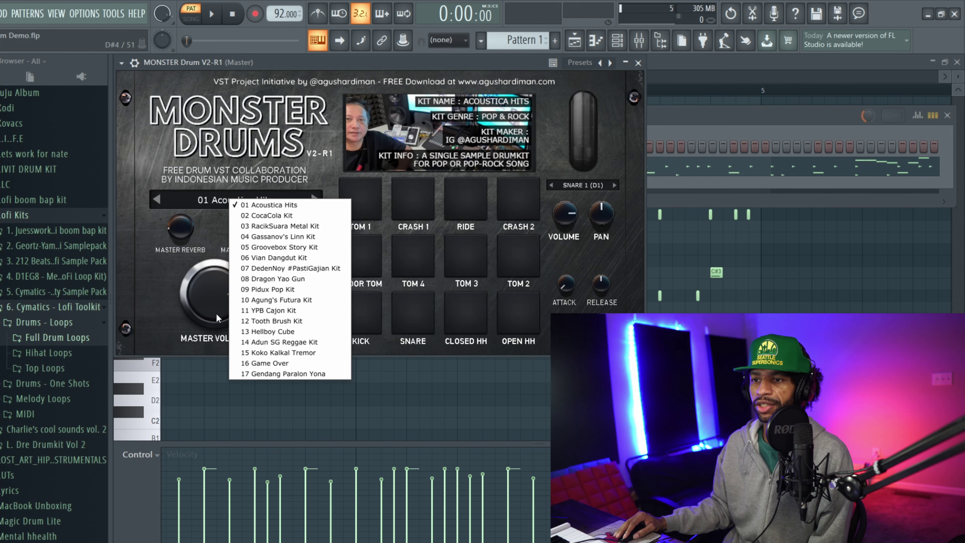
{"action": "key", "text": "Escape"}
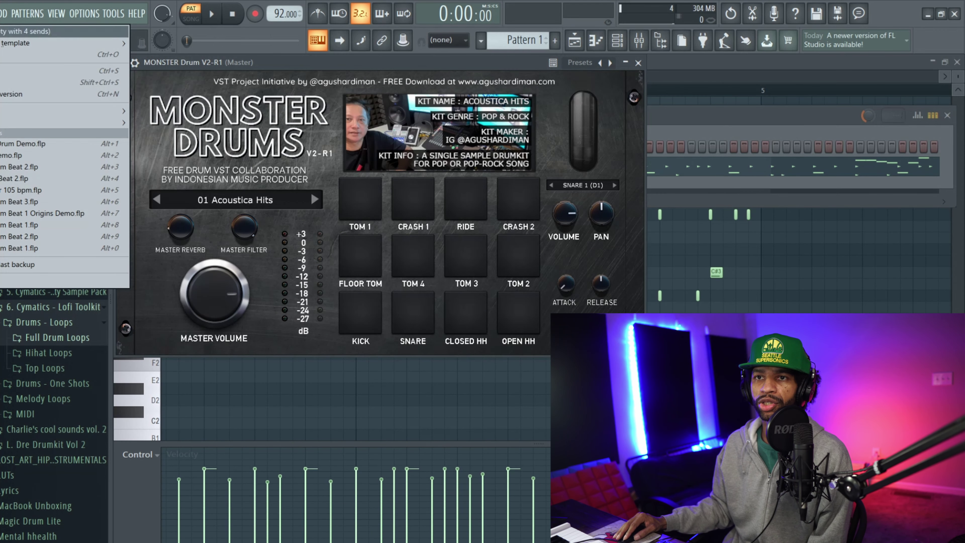
{"action": "left_click", "coordinate": [1, 13]}
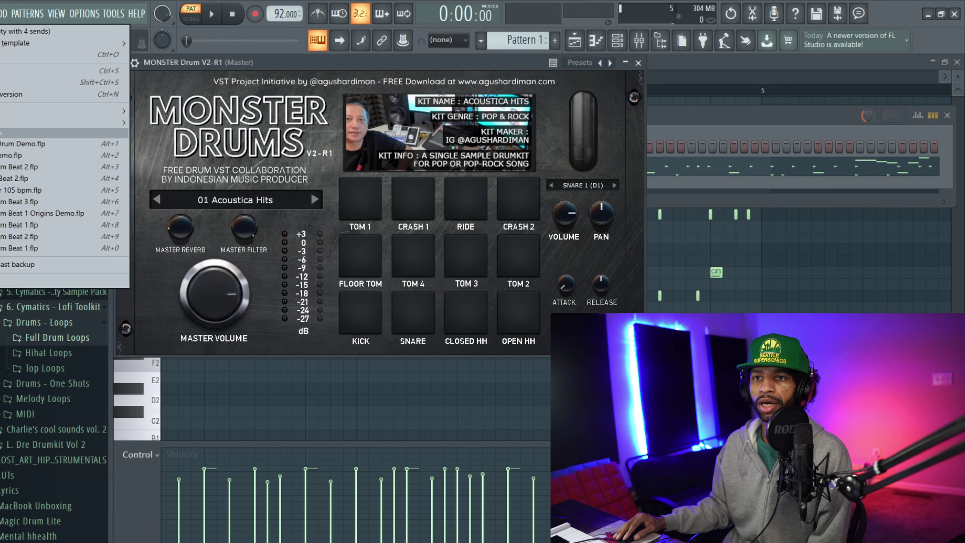
{"action": "left_click", "coordinate": [16, 283]}
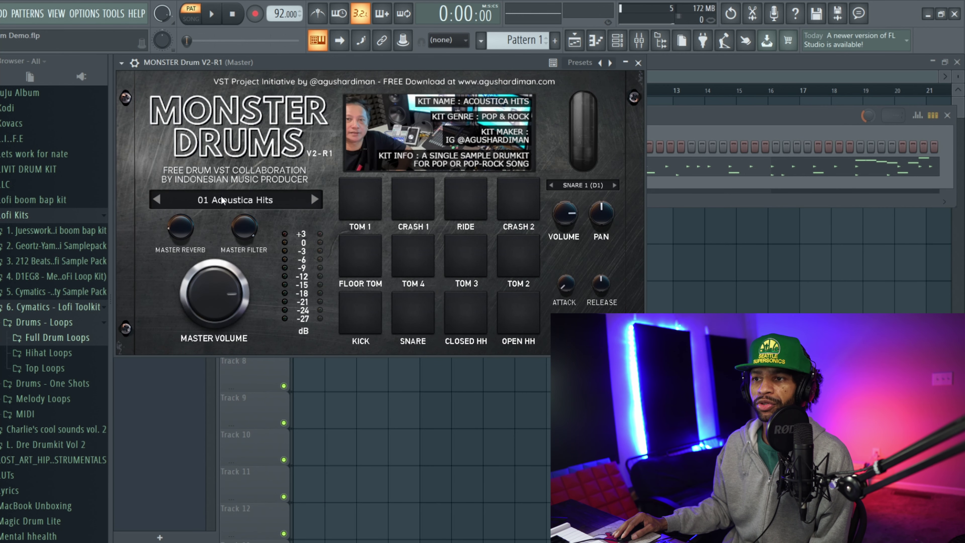
{"action": "left_click", "coordinate": [223, 201]}
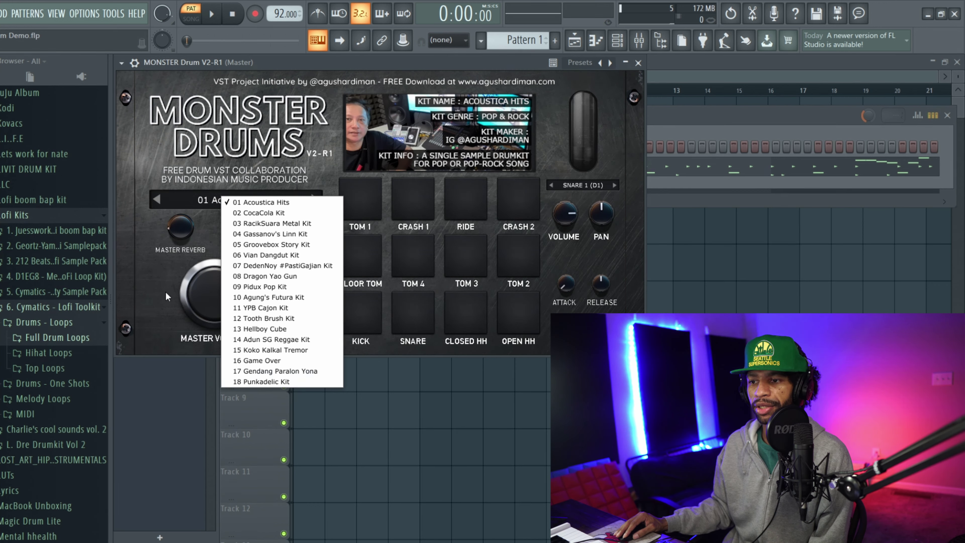
{"action": "left_click", "coordinate": [139, 268]}
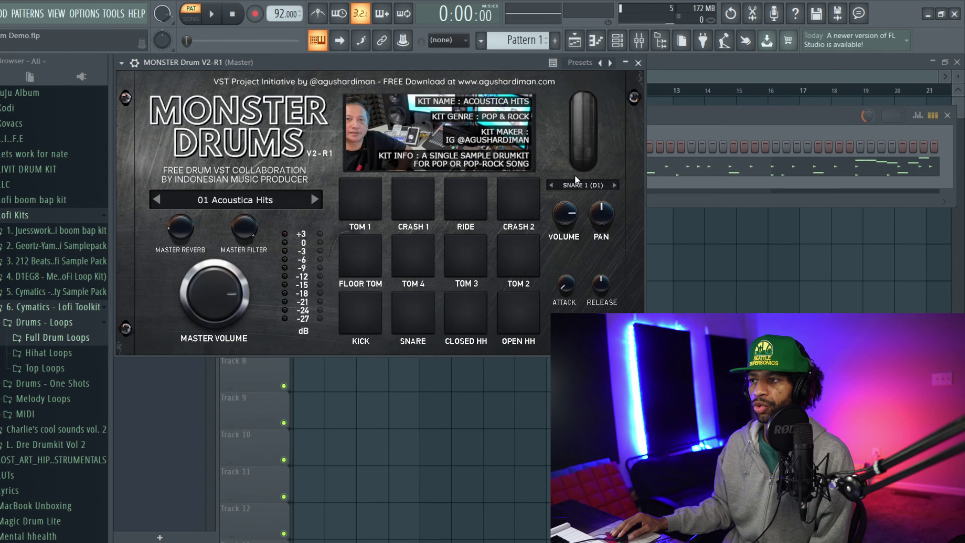
{"action": "left_click", "coordinate": [577, 184]}
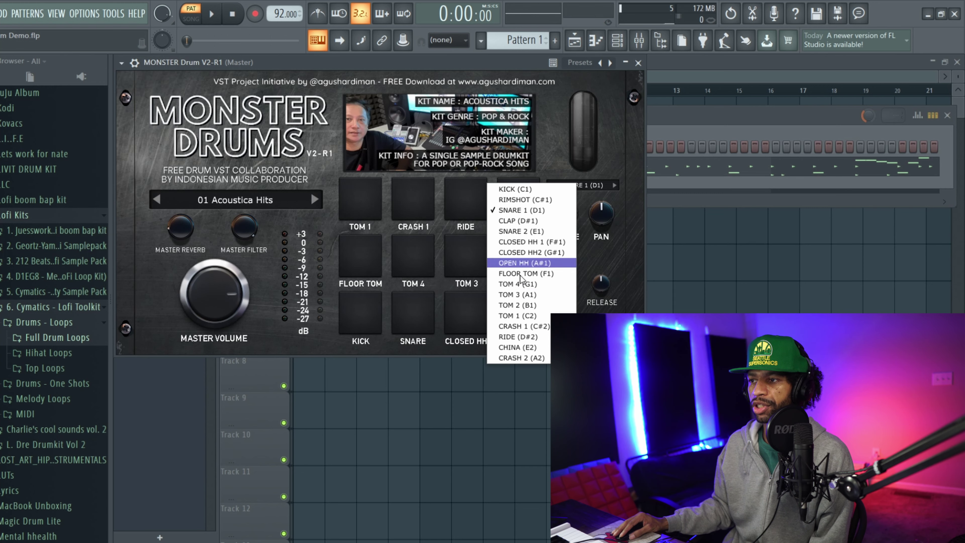
{"action": "left_click", "coordinate": [323, 159]}
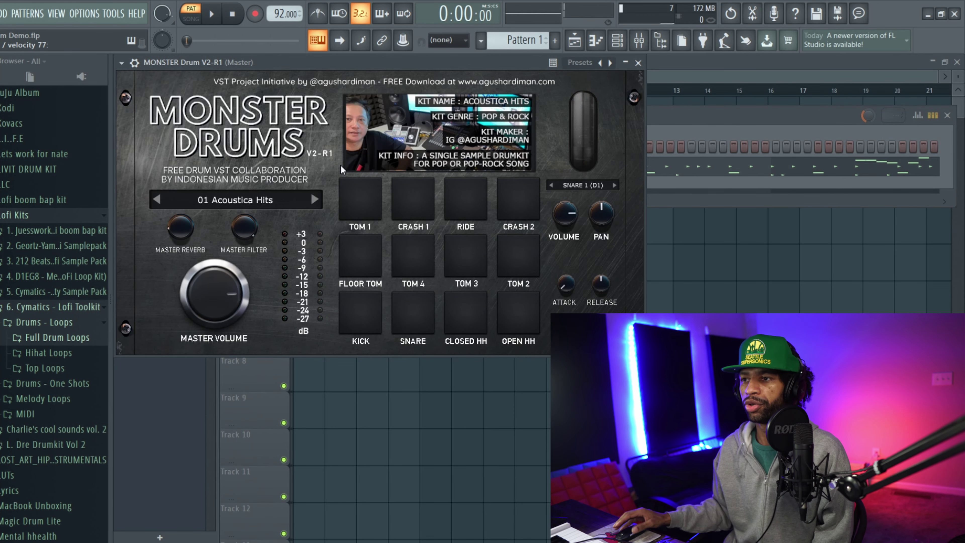
{"action": "left_click", "coordinate": [358, 200]}
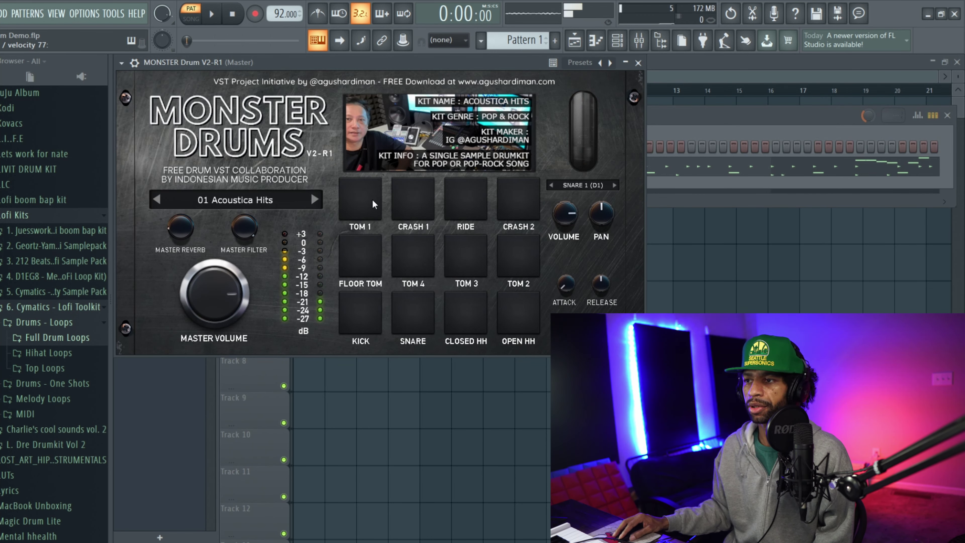
{"action": "left_click", "coordinate": [458, 198]}
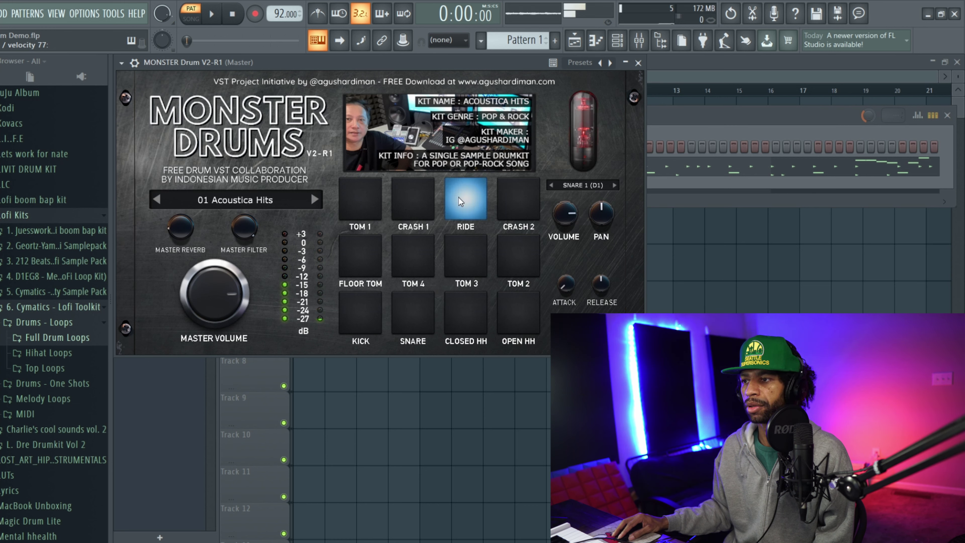
{"action": "left_click", "coordinate": [511, 261]}
{"action": "left_click", "coordinate": [471, 264]}
{"action": "left_click", "coordinate": [420, 264]}
{"action": "left_click", "coordinate": [357, 269]}
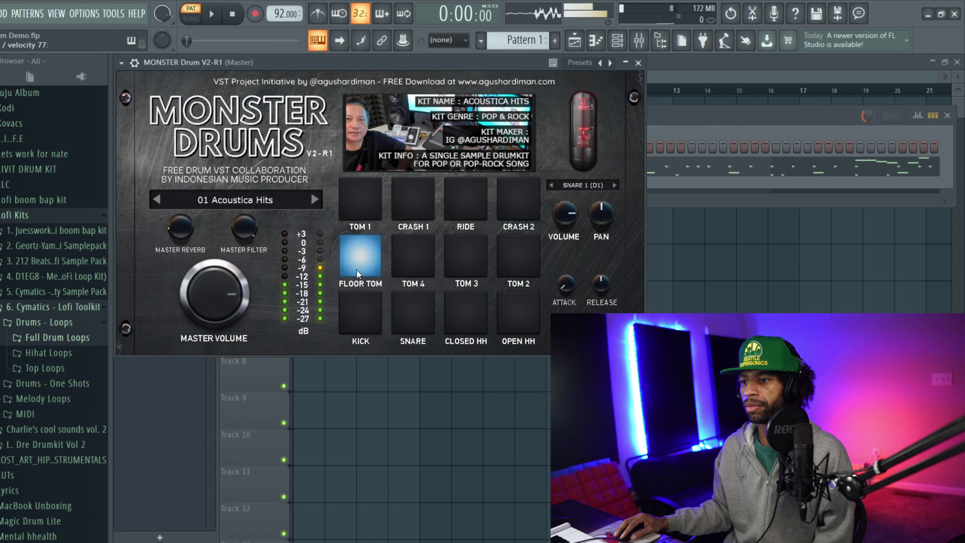
{"action": "left_click", "coordinate": [362, 316]}
{"action": "left_click", "coordinate": [475, 315]}
{"action": "left_click", "coordinate": [508, 308]}
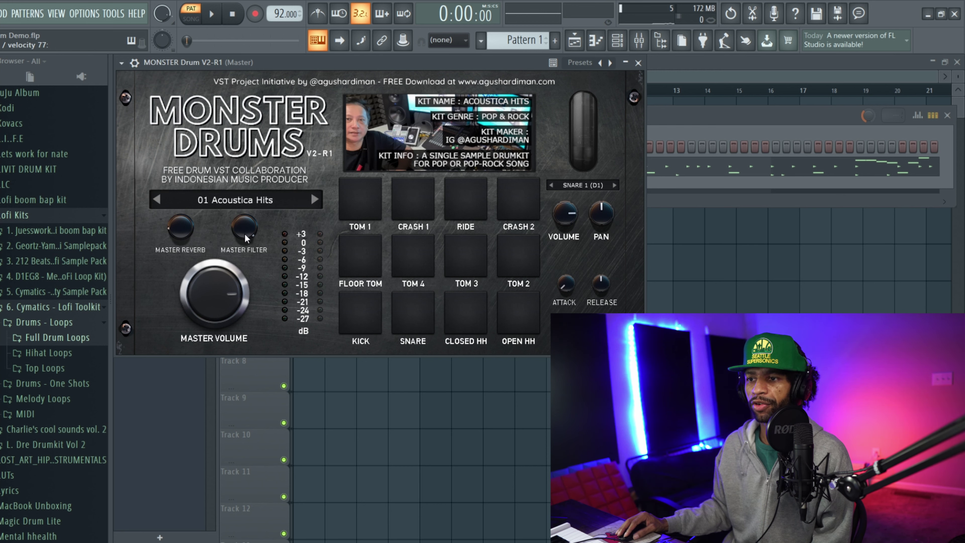
Step the sound selector through CLAP, RIMSHOT and SNARE 1, ending on SNARE 2 (E1)
{"action": "scroll", "coordinate": [575, 190], "scroll_direction": "down", "scroll_amount": 1}
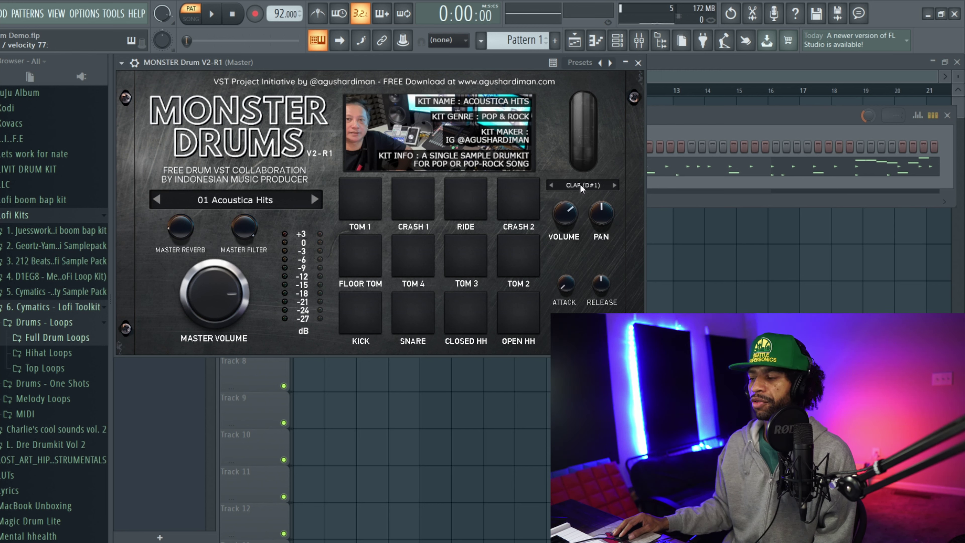
{"action": "left_click", "coordinate": [580, 184]}
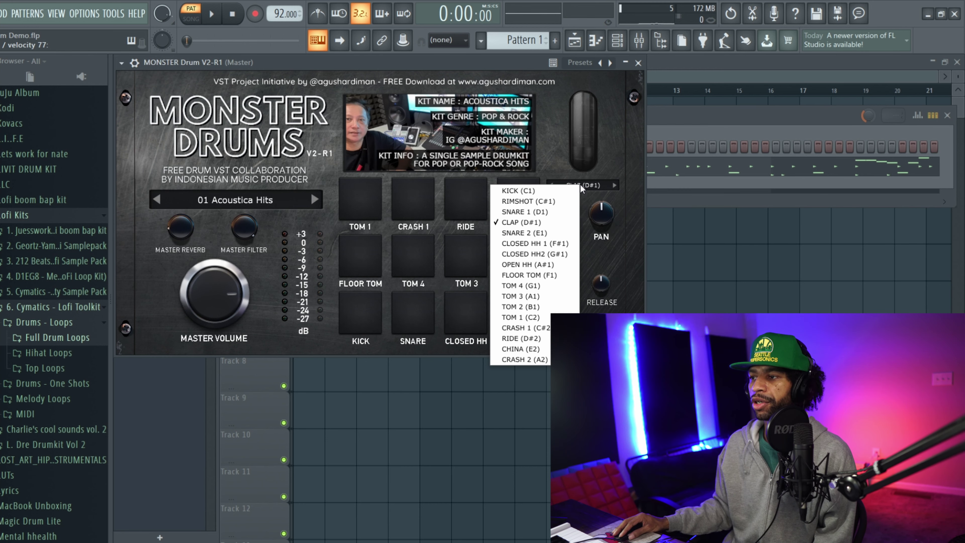
{"action": "left_click", "coordinate": [542, 233]}
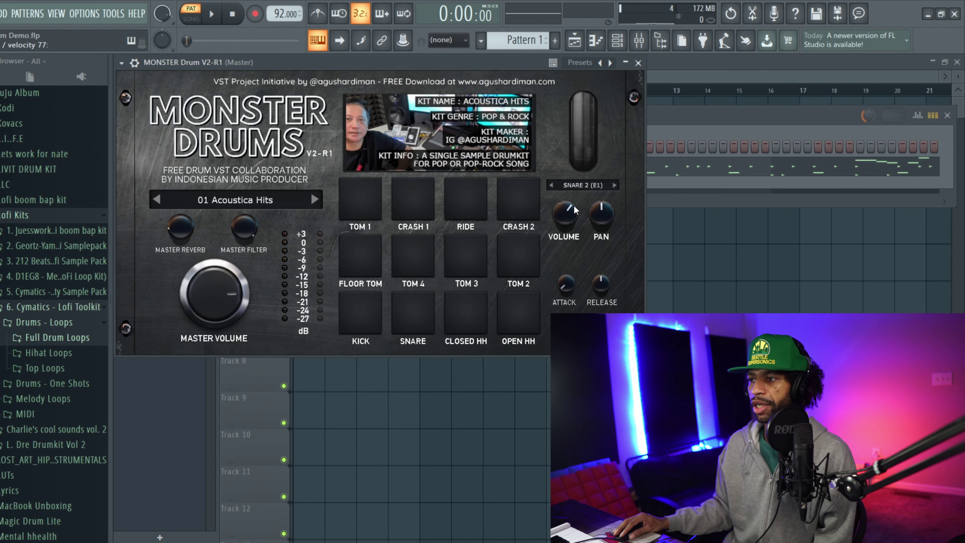
{"action": "left_click", "coordinate": [576, 186]}
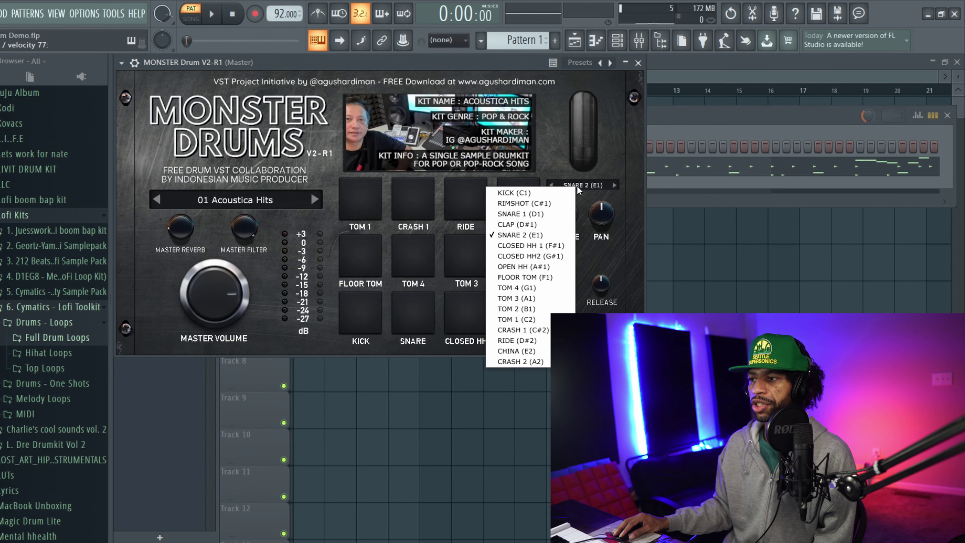
{"action": "left_click", "coordinate": [525, 220]}
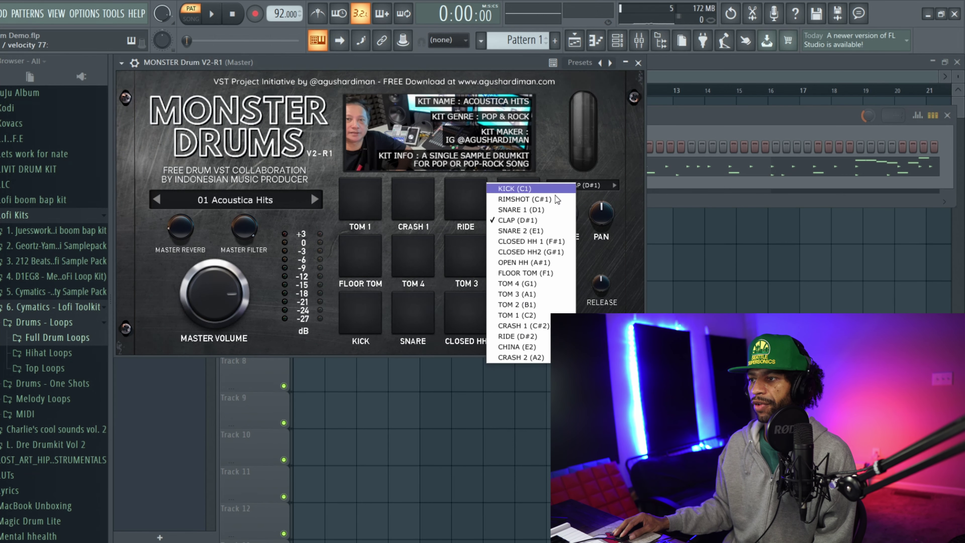
{"action": "left_click", "coordinate": [549, 197]}
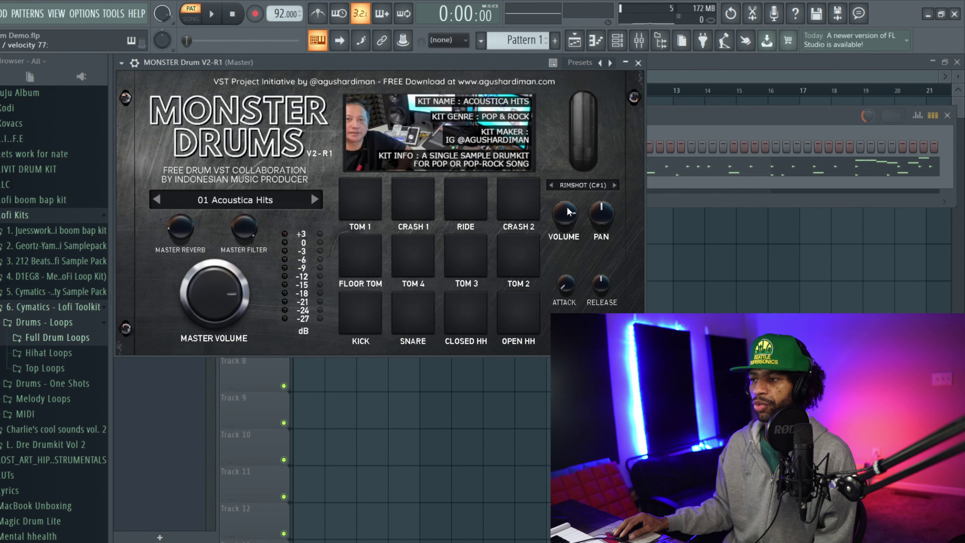
{"action": "left_click", "coordinate": [580, 184]}
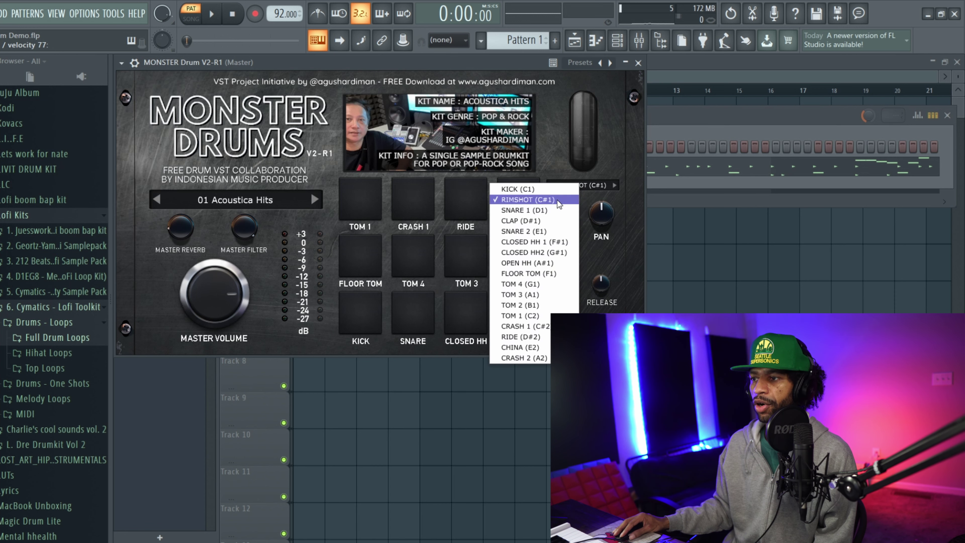
{"action": "left_click", "coordinate": [542, 206]}
{"action": "left_click", "coordinate": [578, 186]}
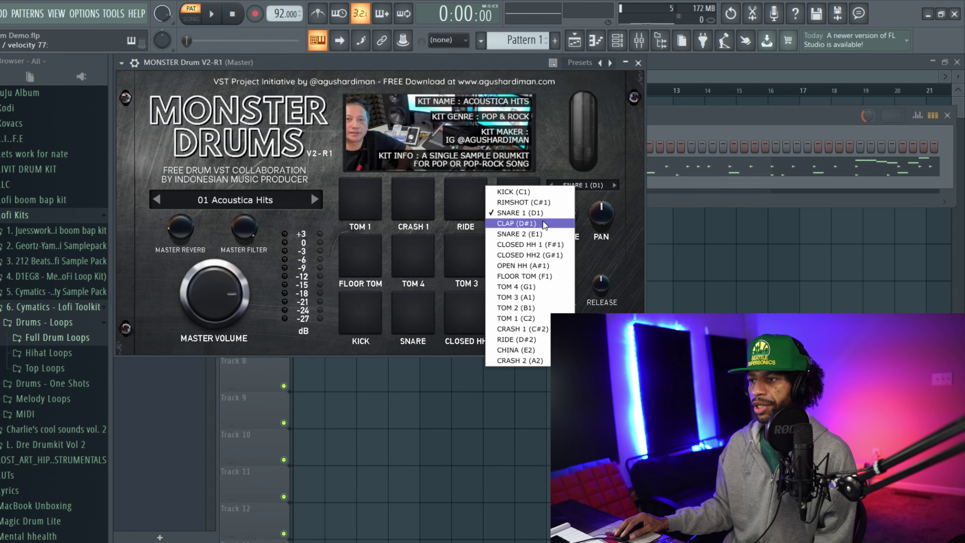
{"action": "left_click", "coordinate": [541, 233]}
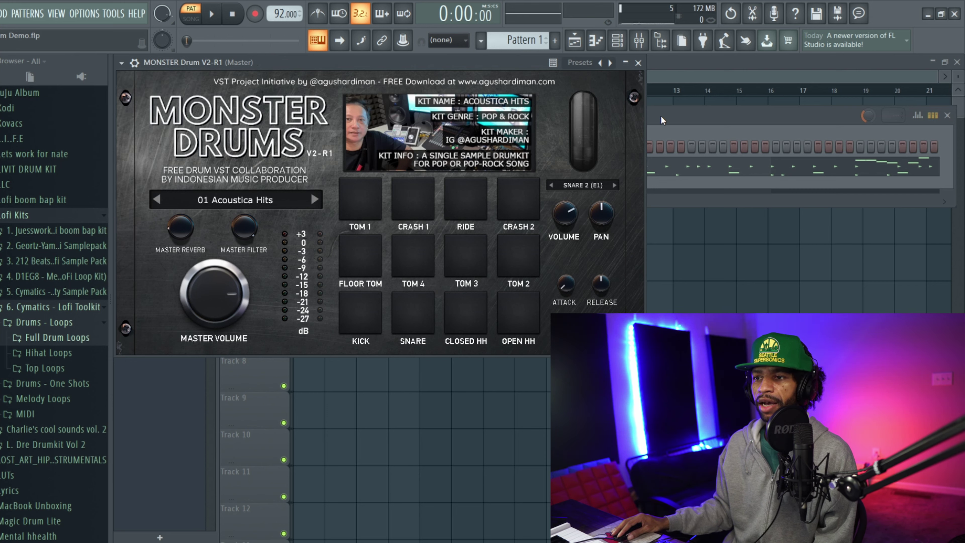
{"action": "left_click", "coordinate": [213, 14]}
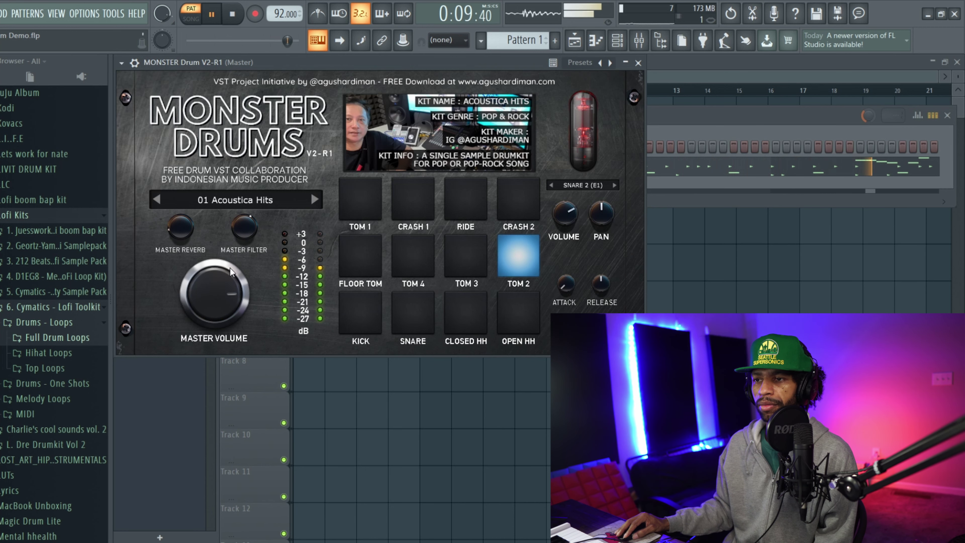
{"action": "scroll", "coordinate": [239, 247], "scroll_direction": "up", "scroll_amount": 3}
{"action": "left_click", "coordinate": [233, 14]}
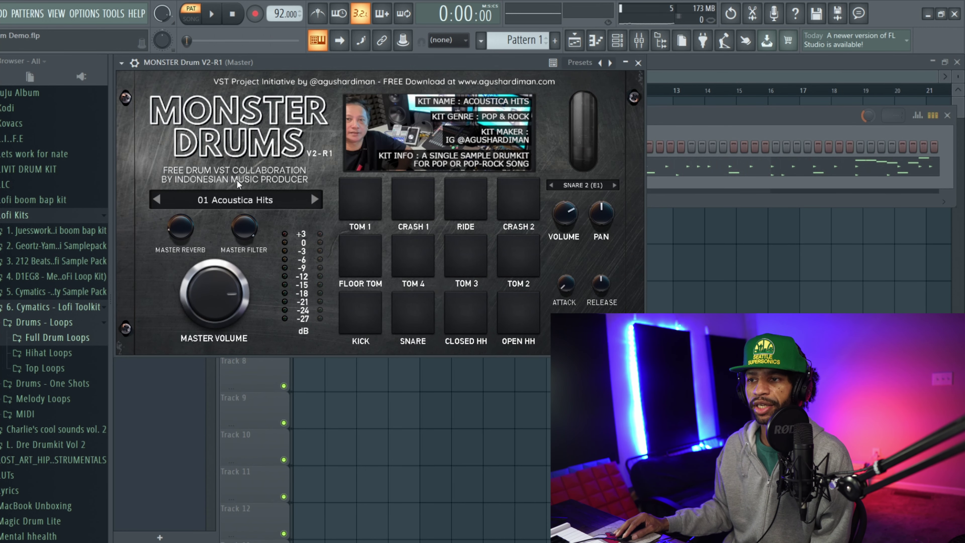
{"action": "left_click", "coordinate": [238, 200]}
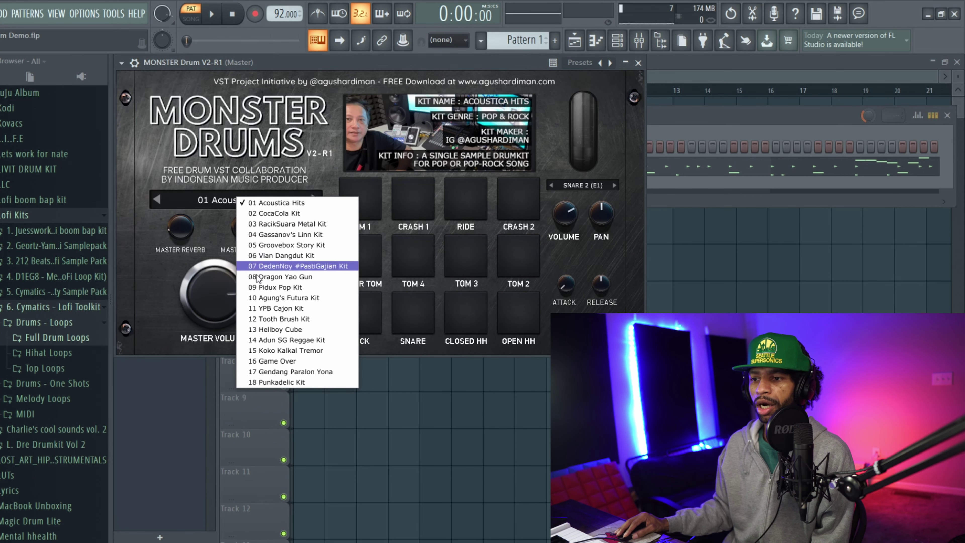
Load the 16 Game Over kit, then play the pattern with it and stop
{"action": "left_click", "coordinate": [268, 359]}
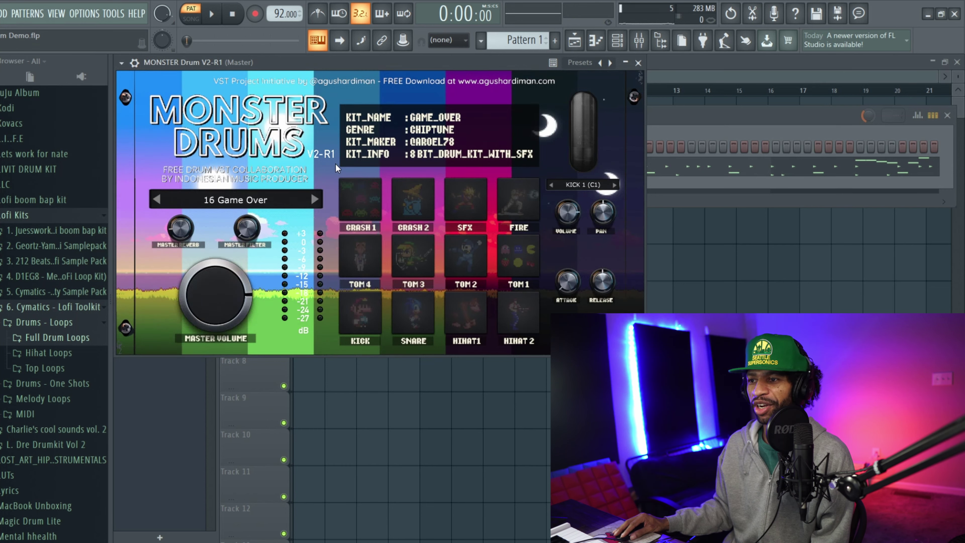
{"action": "left_click", "coordinate": [214, 16]}
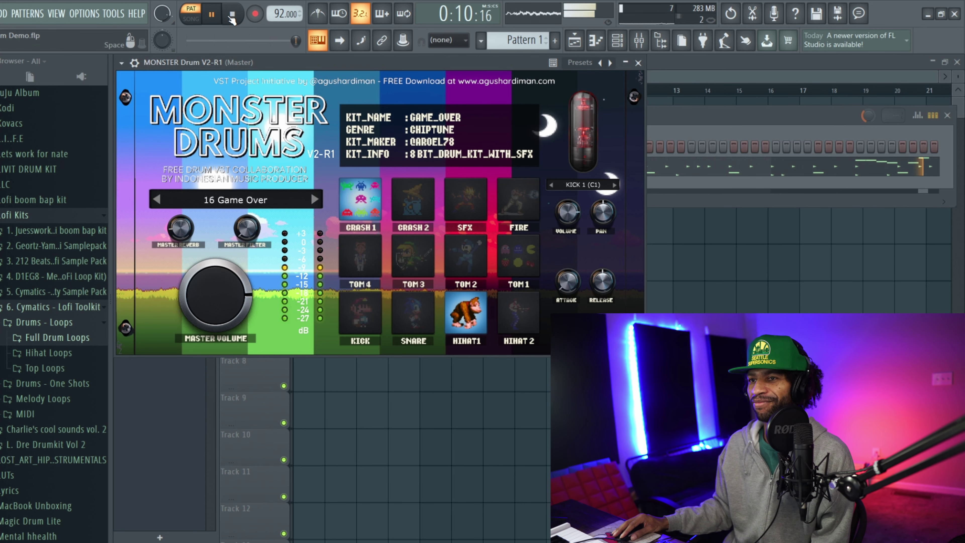
{"action": "left_click", "coordinate": [232, 16]}
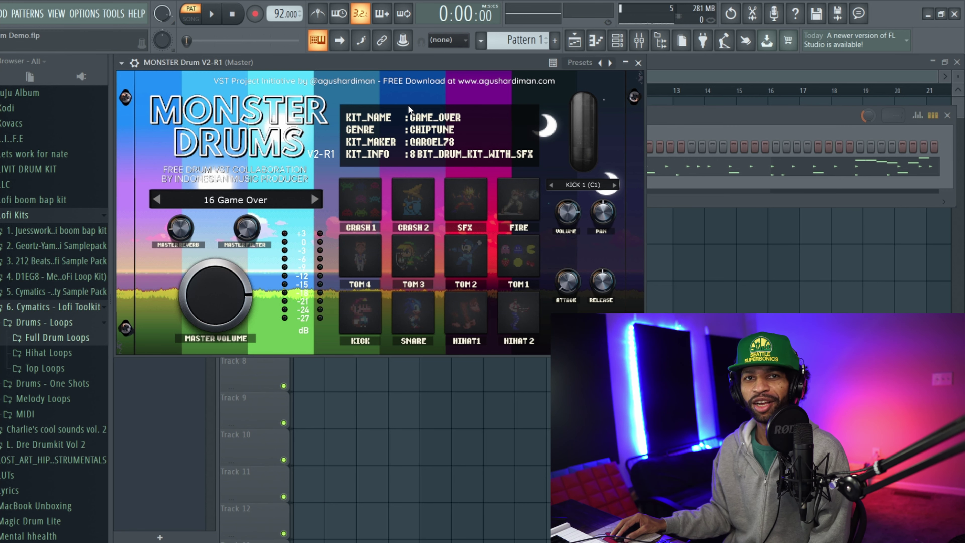
Load 02 CocaCola Kit from the kit menu, then play and stop the pattern with it
{"action": "left_click", "coordinate": [244, 202]}
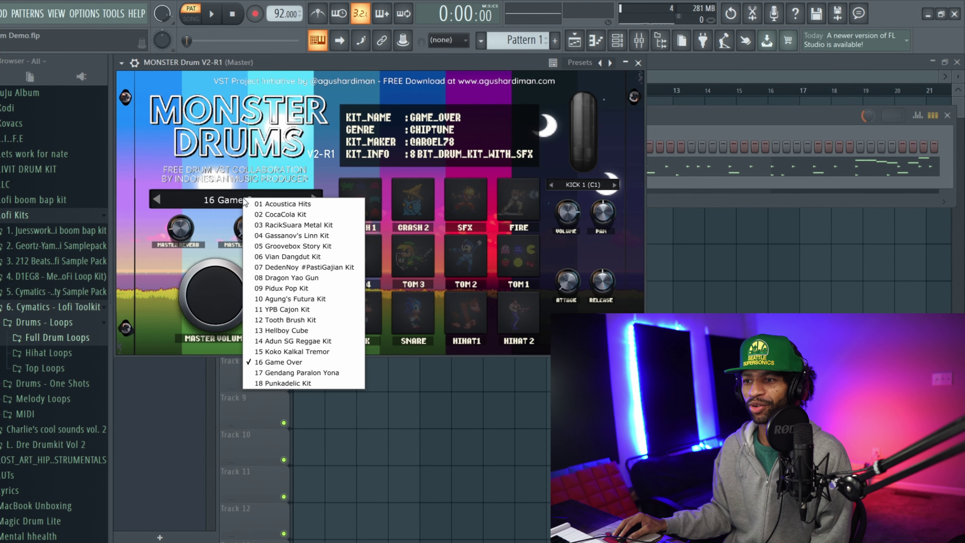
{"action": "left_click", "coordinate": [272, 215]}
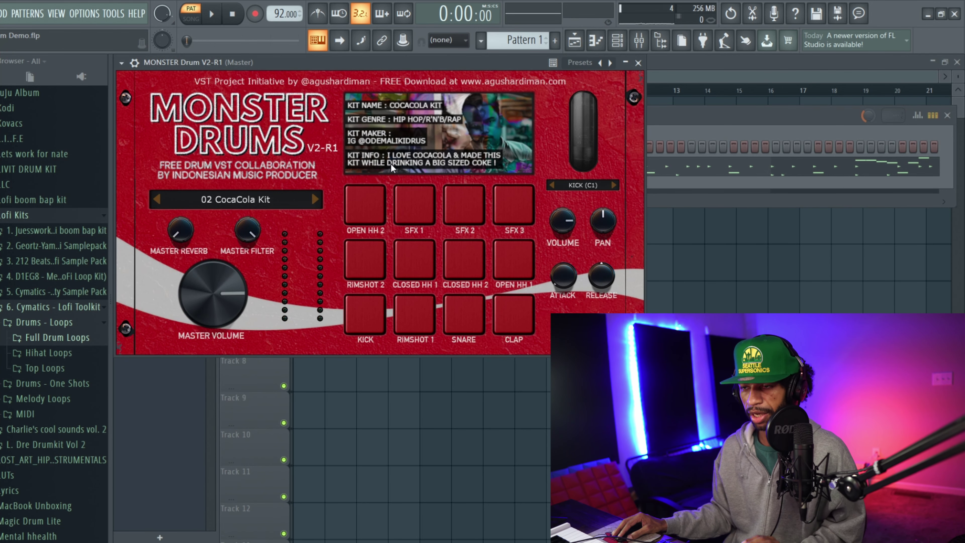
{"action": "key", "text": "space"}
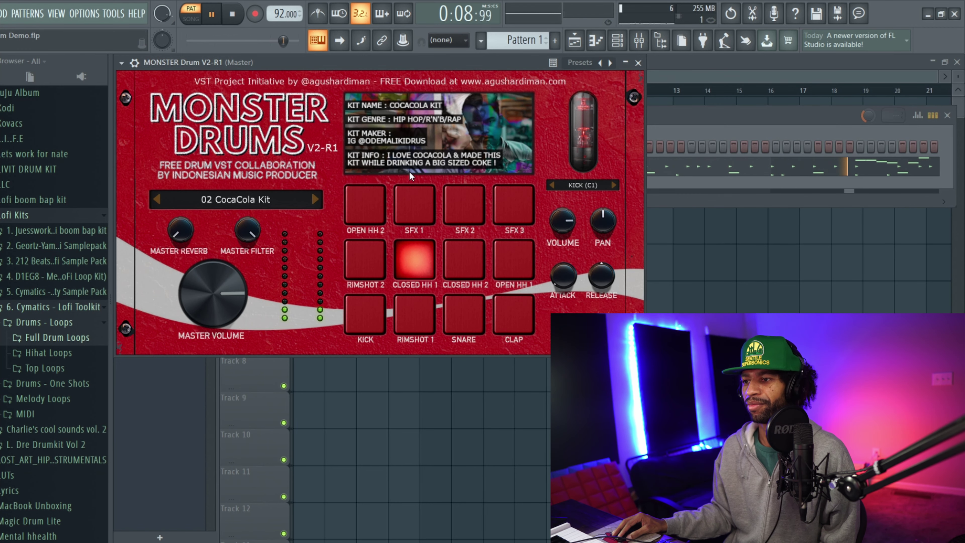
{"action": "key", "text": "space"}
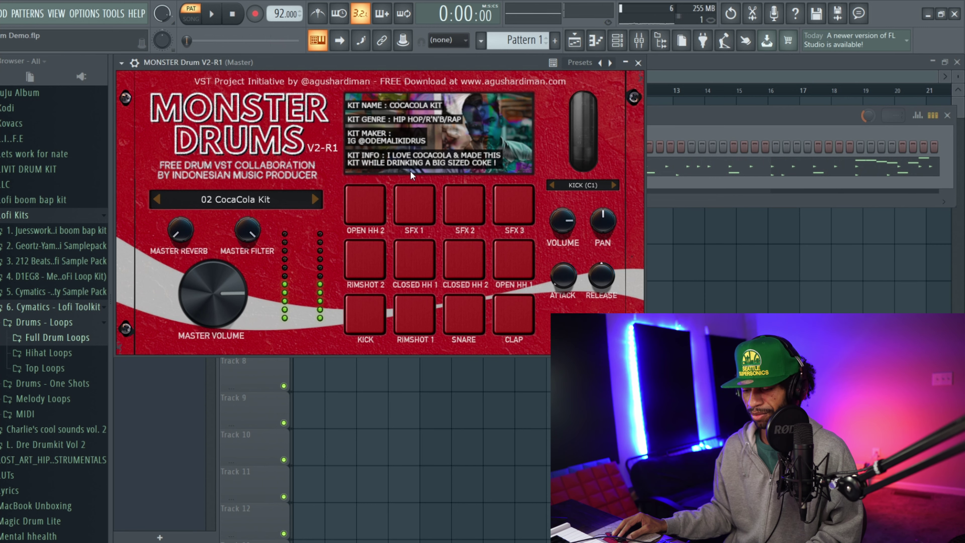
Audition the CocaCola pads: open and closed hi-hats, SFX 1–3, rimshots, kick and clap
{"action": "left_click", "coordinate": [378, 193]}
{"action": "left_click", "coordinate": [413, 198]}
{"action": "left_click", "coordinate": [462, 199]}
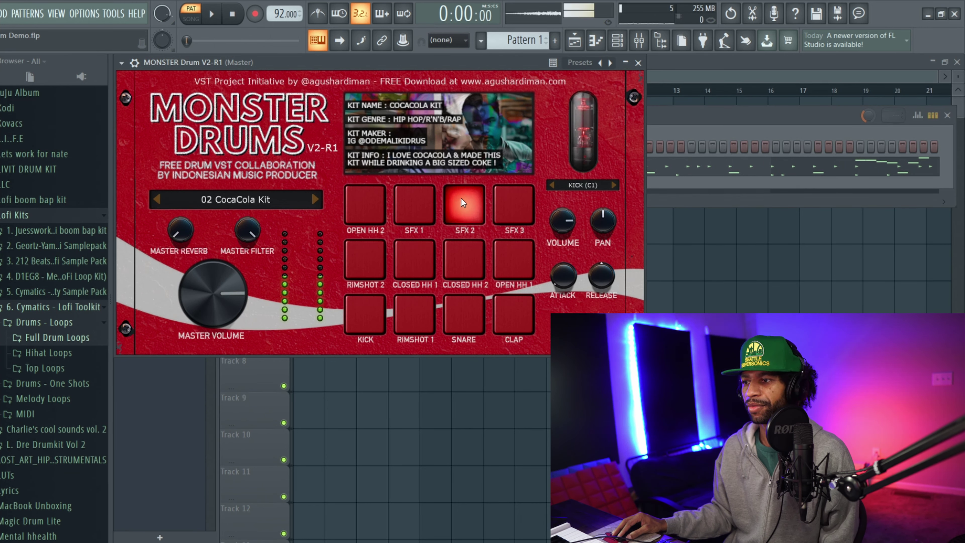
{"action": "left_click", "coordinate": [508, 198]}
{"action": "left_click", "coordinate": [504, 248]}
{"action": "left_click", "coordinate": [455, 253]}
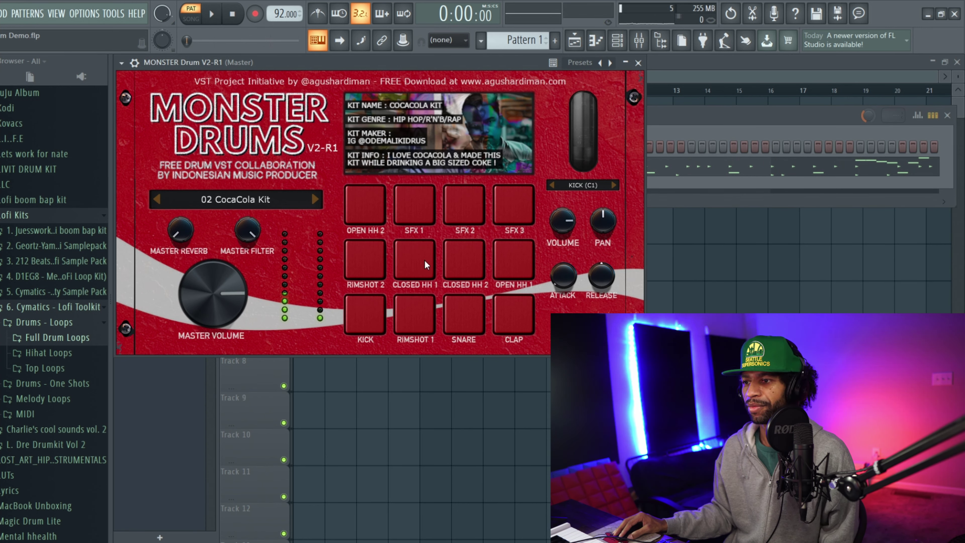
{"action": "left_click", "coordinate": [424, 259]}
{"action": "left_click", "coordinate": [356, 265]}
{"action": "left_click", "coordinate": [357, 304]}
{"action": "left_click", "coordinate": [396, 313]}
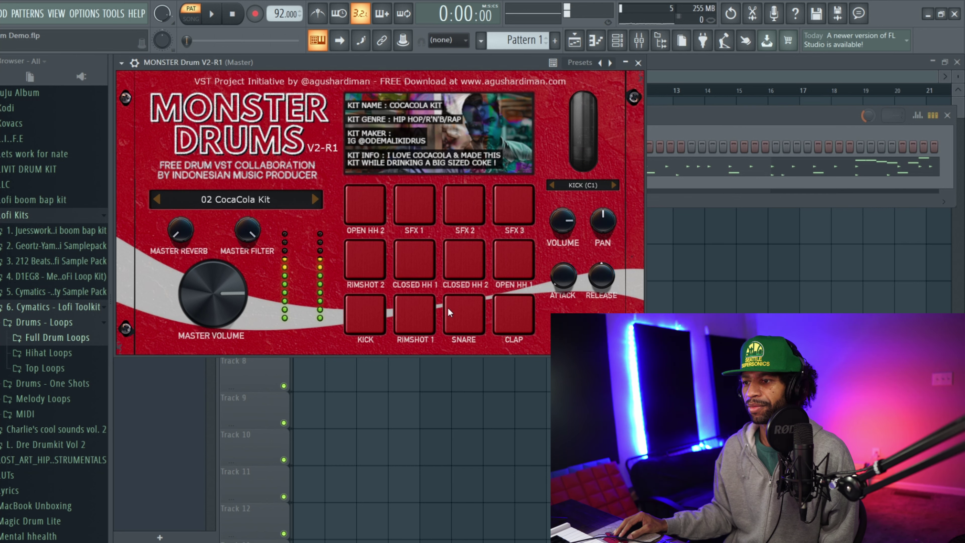
{"action": "left_click", "coordinate": [505, 314]}
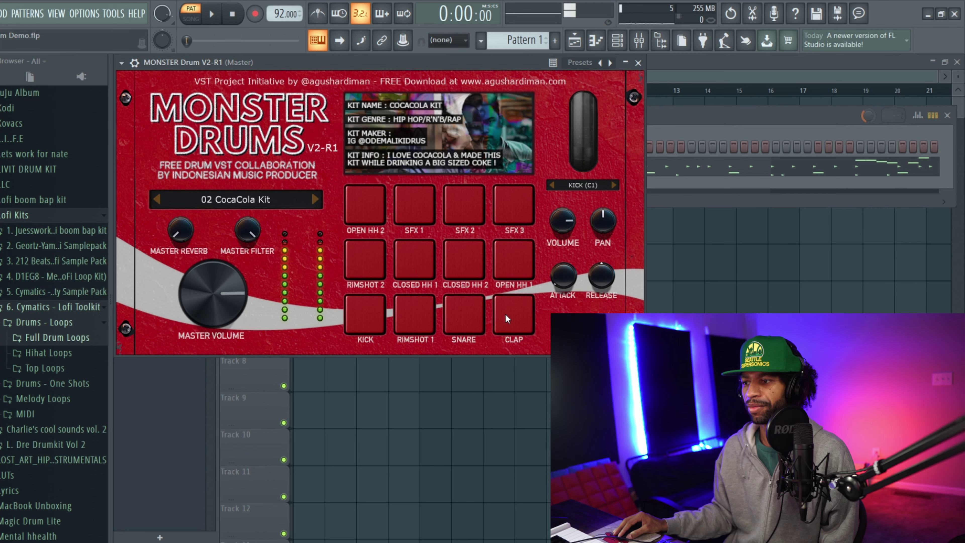
{"action": "left_click", "coordinate": [251, 200]}
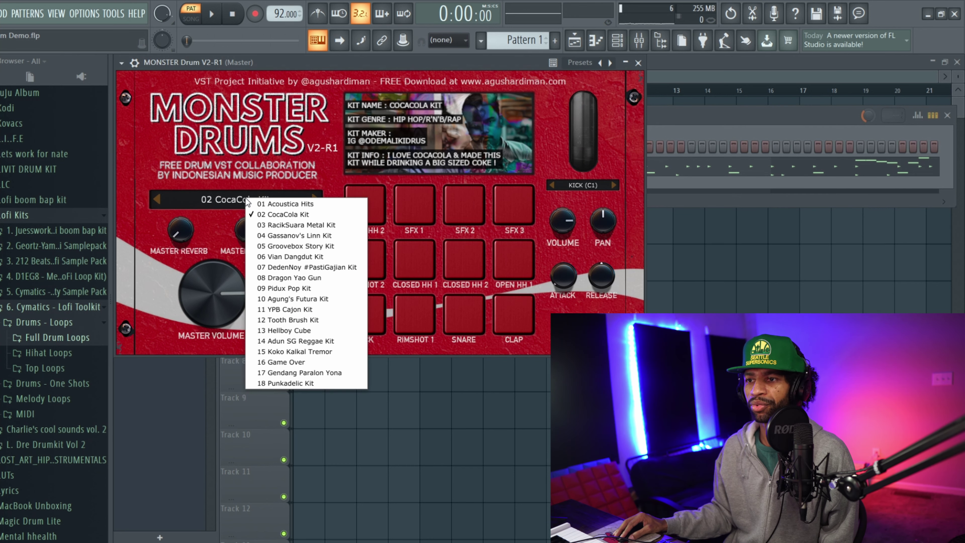
Load 03 RacikSuara Metal Kit, then play and stop the pattern with it
{"action": "left_click", "coordinate": [270, 226]}
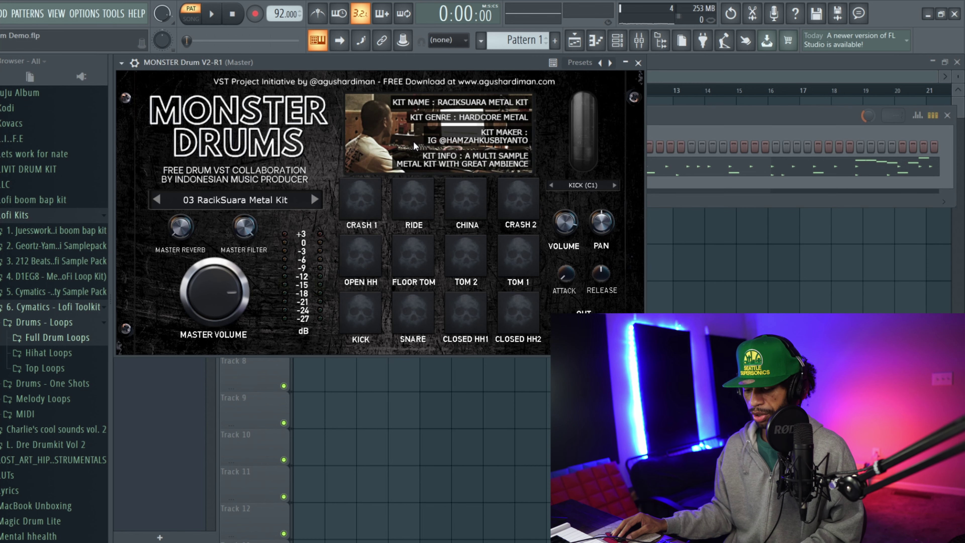
{"action": "key", "text": "space"}
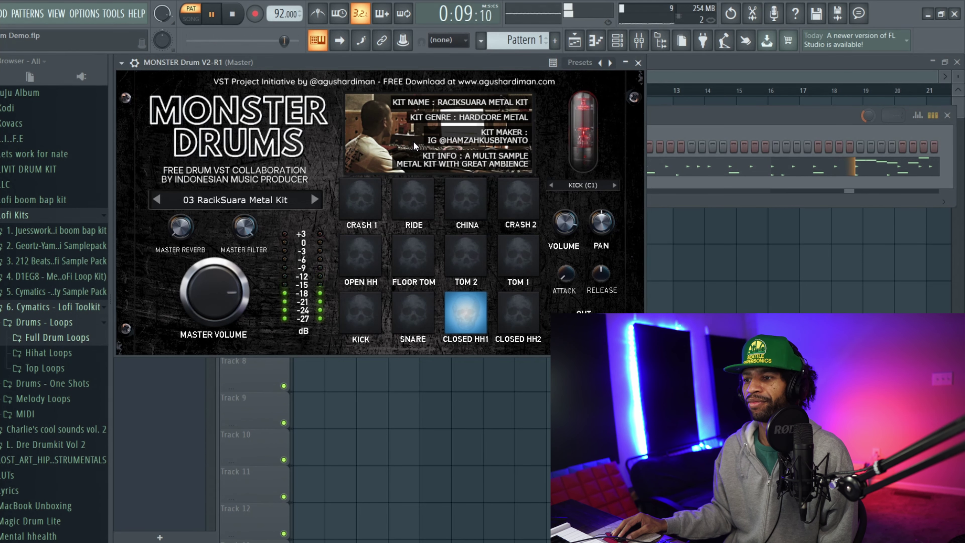
{"action": "key", "text": "space"}
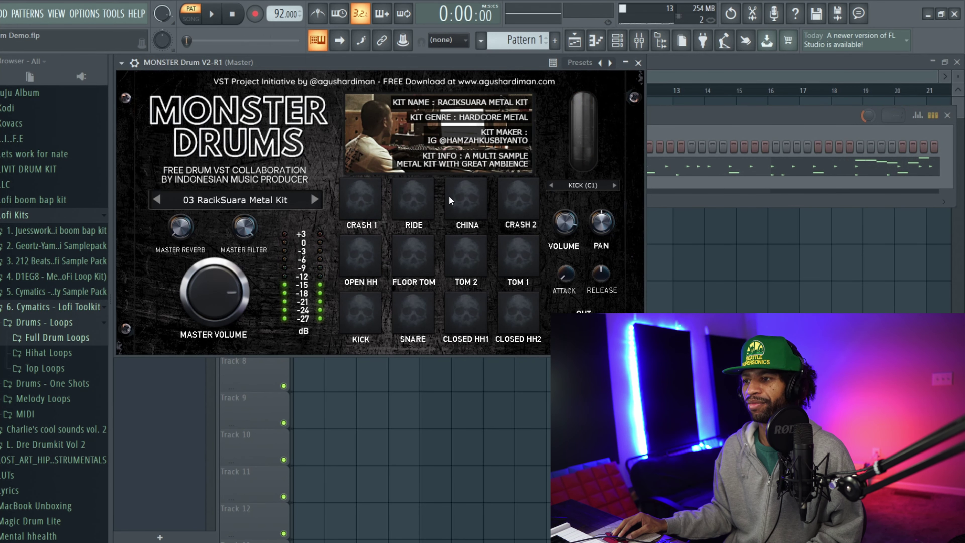
Audition the metal kit's crash, tom, ride, open hi-hat and kick pads, then check the KICK sample list
{"action": "left_click", "coordinate": [512, 200]}
{"action": "left_click", "coordinate": [514, 247]}
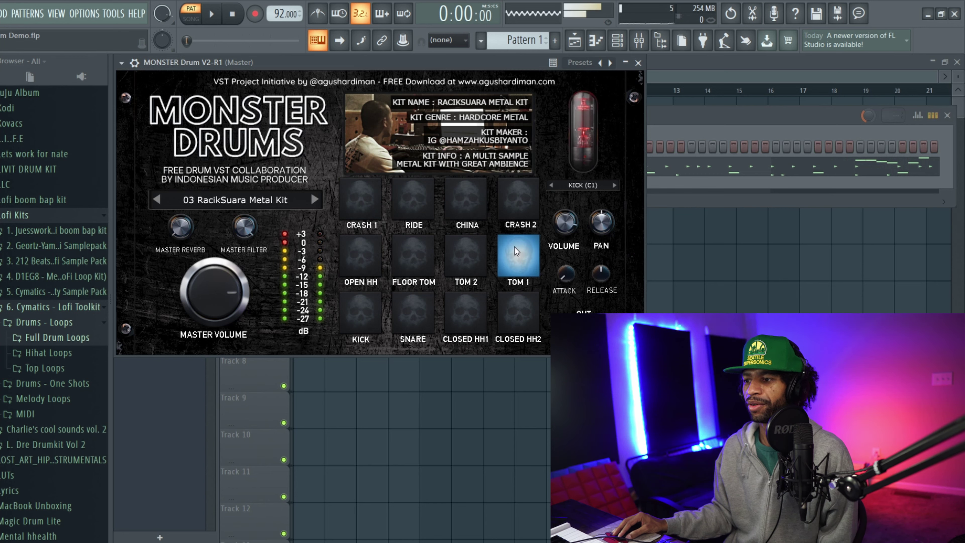
{"action": "left_click", "coordinate": [480, 255]}
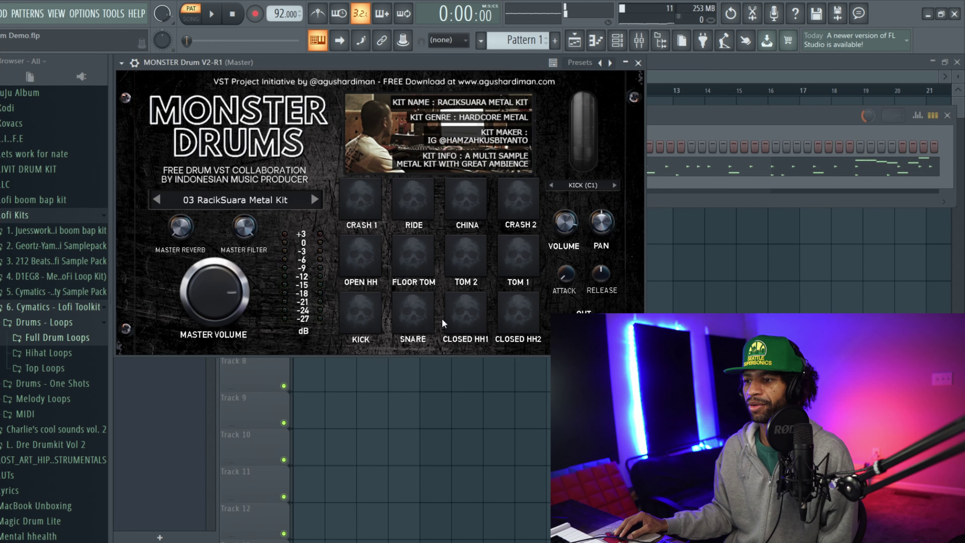
{"action": "left_click", "coordinate": [418, 284]}
{"action": "left_click", "coordinate": [410, 195]}
{"action": "left_click", "coordinate": [354, 208]}
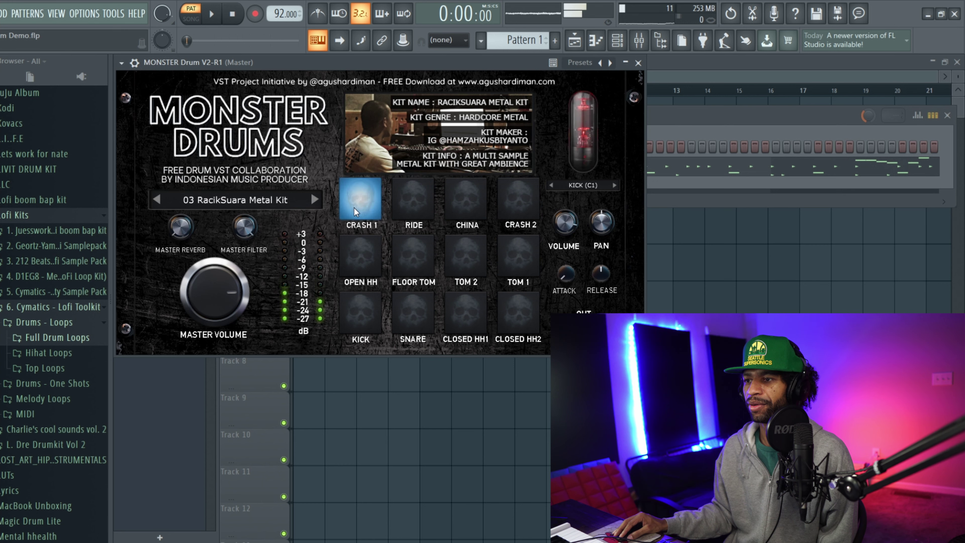
{"action": "left_click", "coordinate": [358, 255]}
{"action": "left_click", "coordinate": [355, 308]}
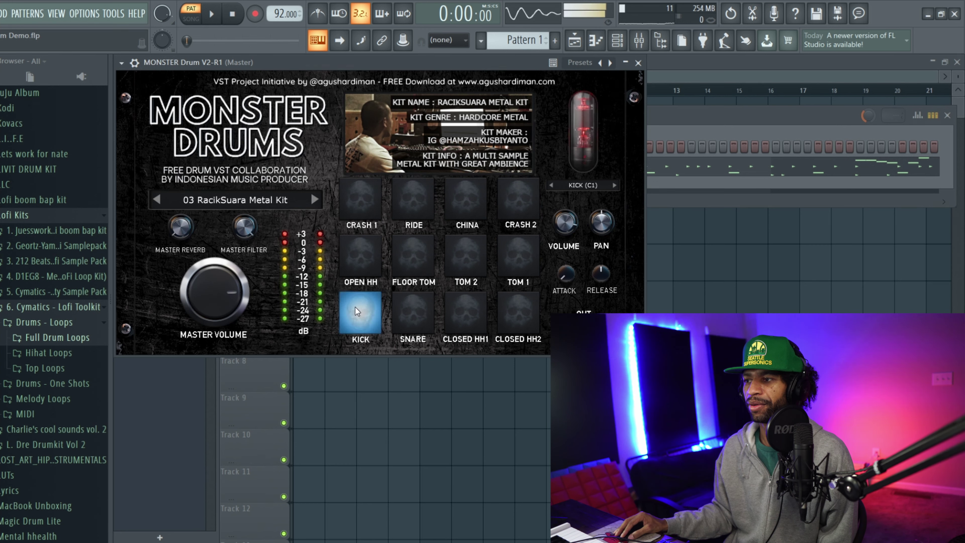
{"action": "left_click", "coordinate": [579, 184]}
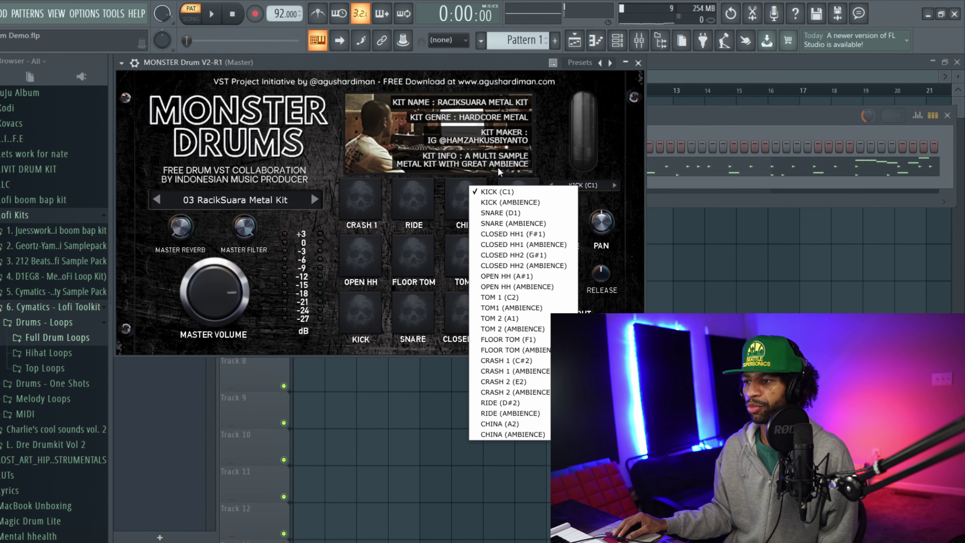
{"action": "left_click", "coordinate": [323, 156]}
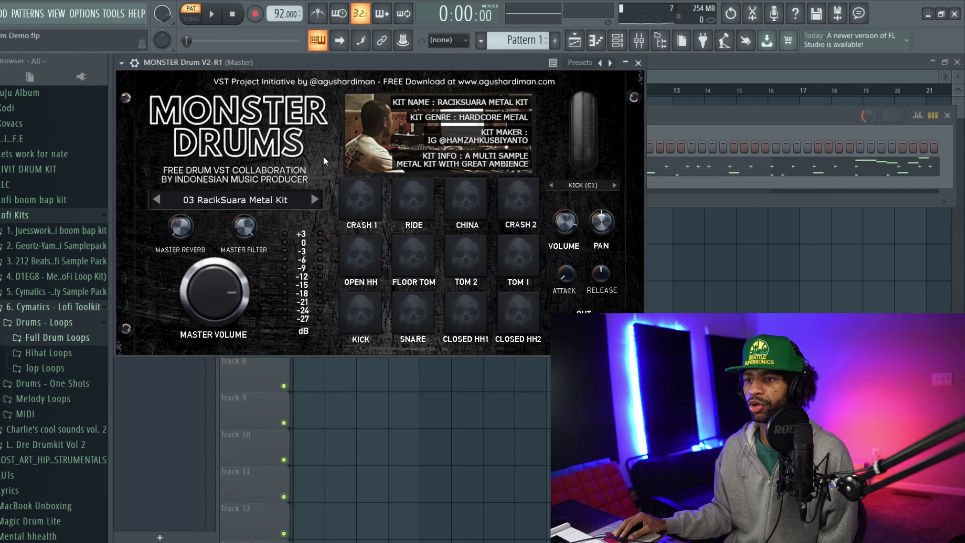
{"action": "left_click", "coordinate": [243, 197]}
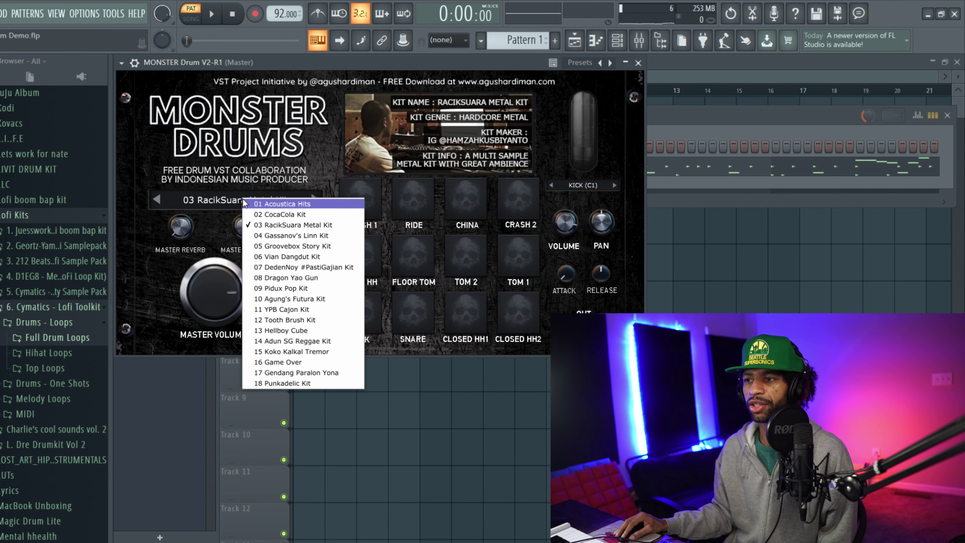
Load 04 Gassanov's Linn Kit, play and stop the pattern, then hit a tom and the kick
{"action": "left_click", "coordinate": [284, 238]}
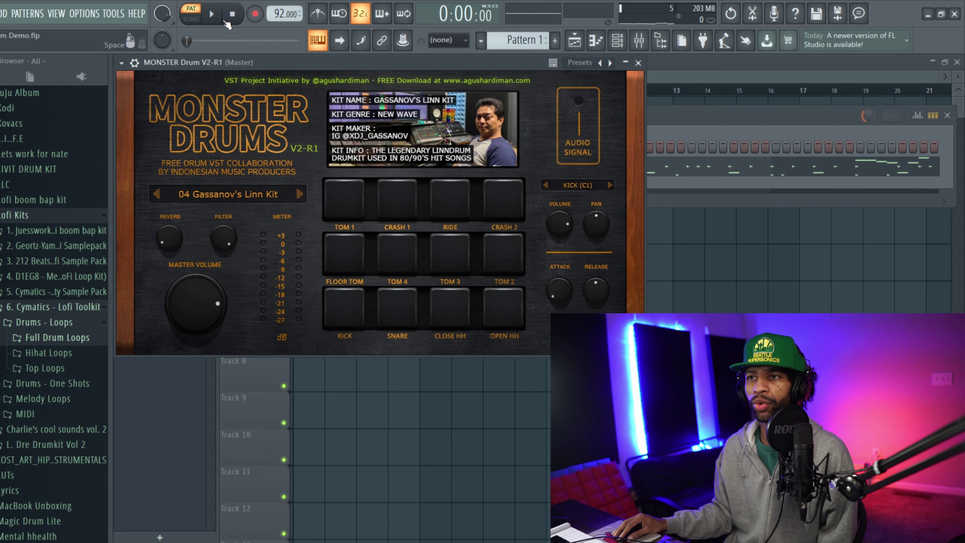
{"action": "left_click", "coordinate": [213, 14]}
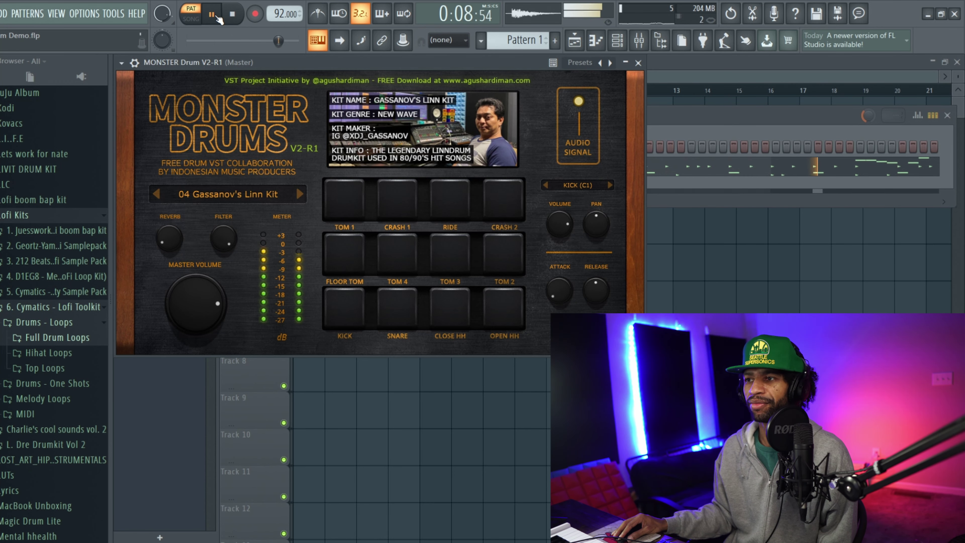
{"action": "left_click", "coordinate": [230, 15]}
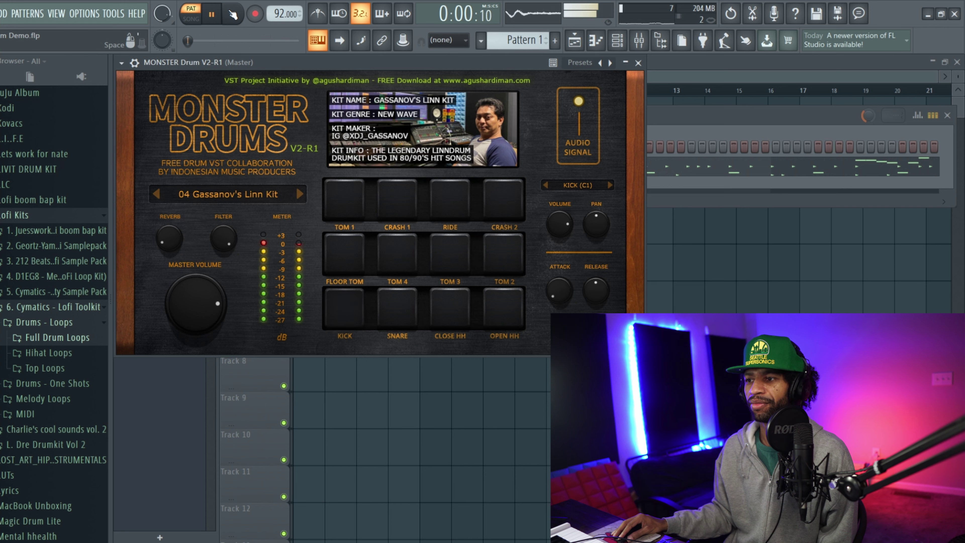
{"action": "left_click", "coordinate": [334, 194]}
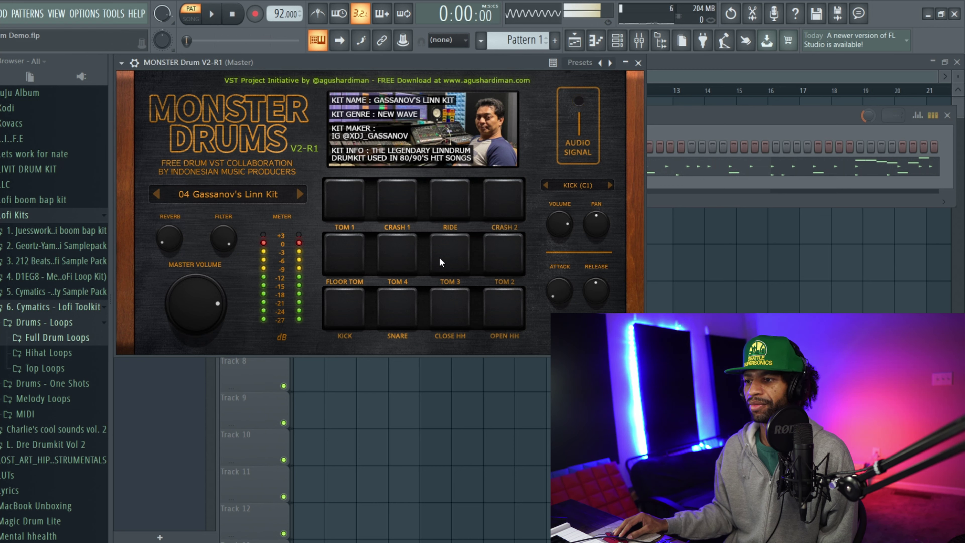
{"action": "left_click", "coordinate": [347, 291]}
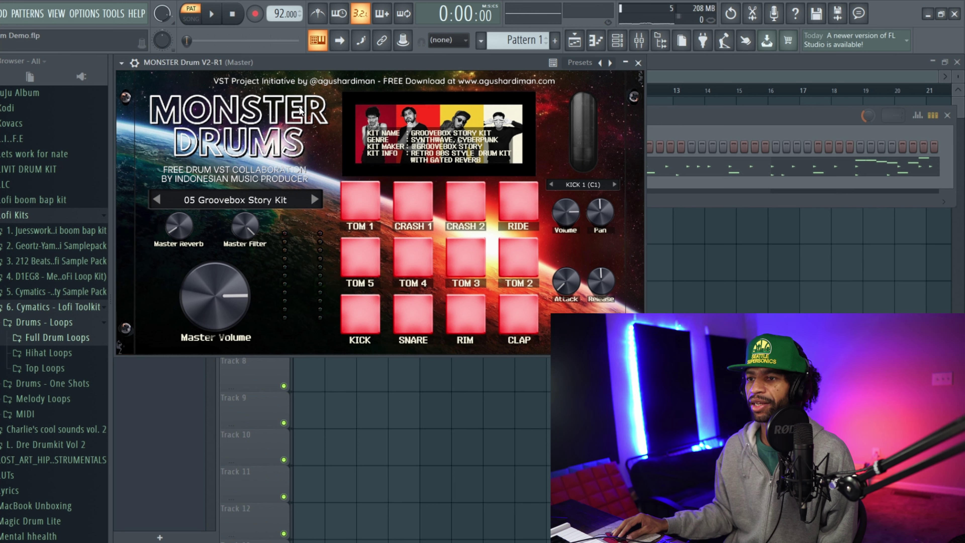
Play and stop the pattern with 05 Groovebox Story Kit, then audition ride, tom, clap, rim and kick pads
{"action": "left_click", "coordinate": [217, 14]}
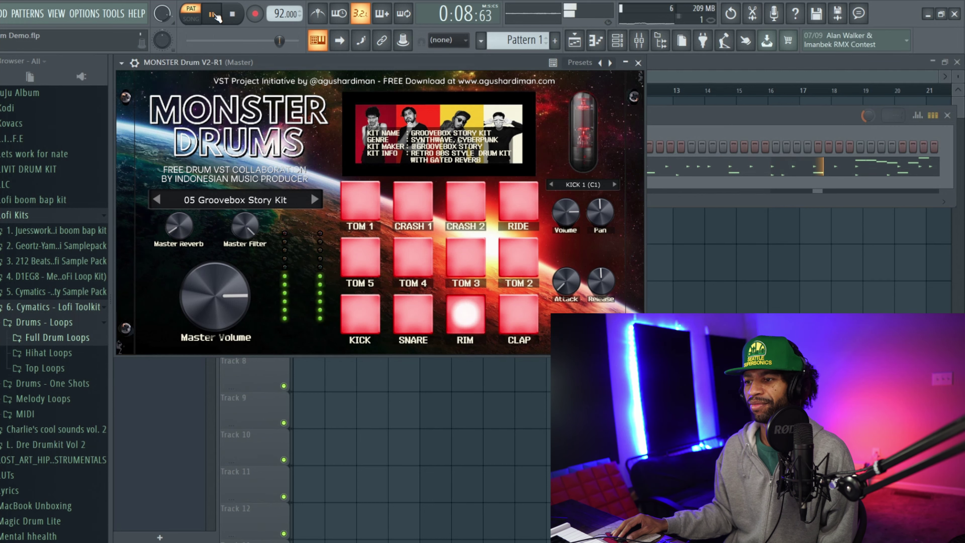
{"action": "key", "text": "space"}
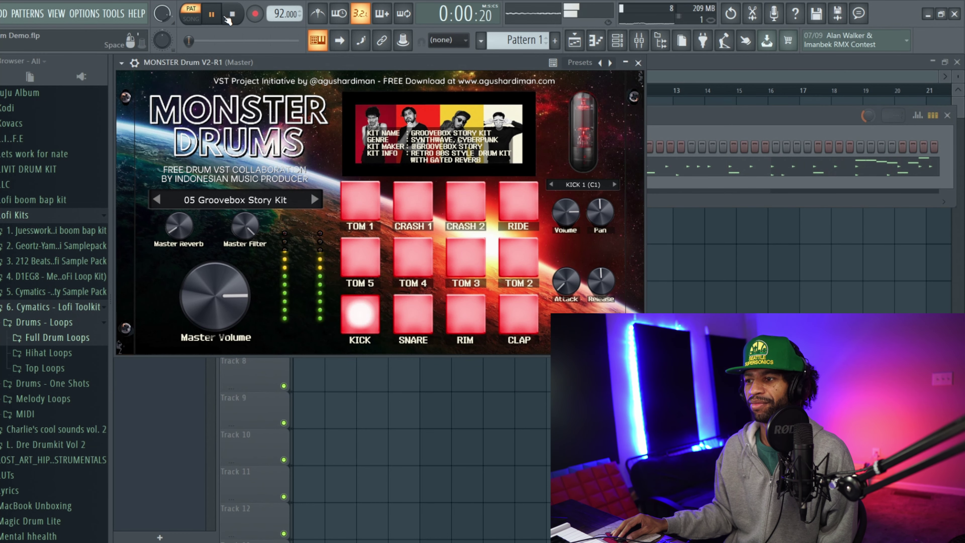
{"action": "left_click", "coordinate": [525, 206]}
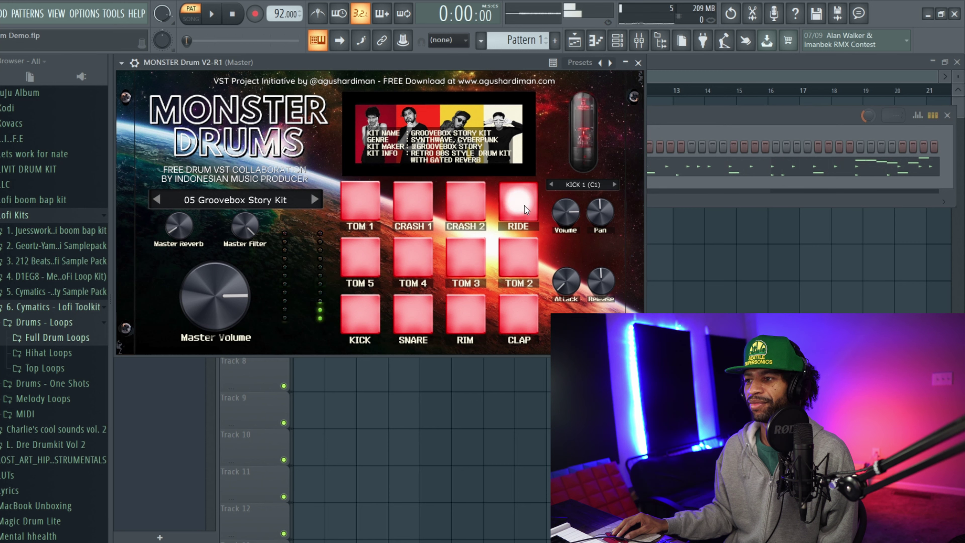
{"action": "left_click", "coordinate": [472, 213]}
{"action": "left_click", "coordinate": [416, 208]}
{"action": "left_click", "coordinate": [370, 202]}
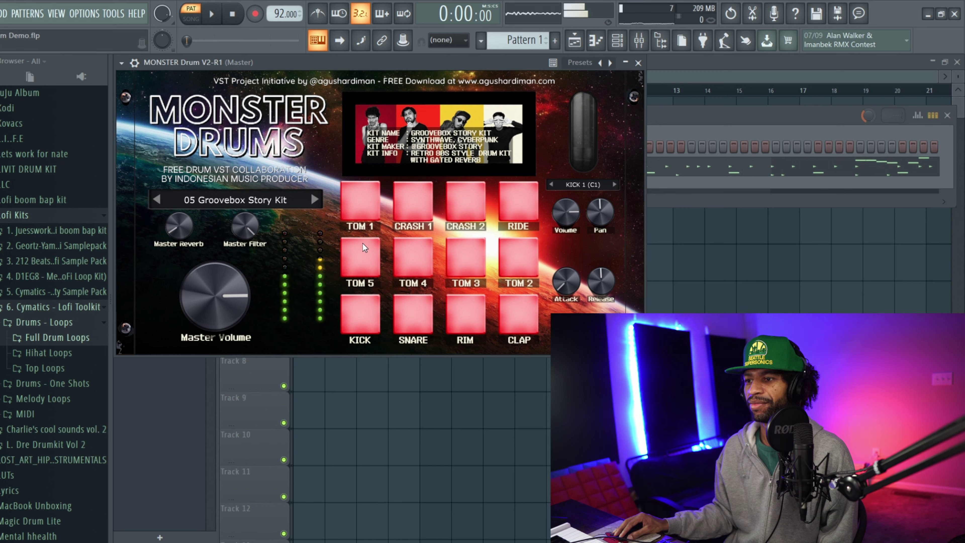
{"action": "left_click", "coordinate": [362, 243]}
{"action": "left_click", "coordinate": [507, 257]}
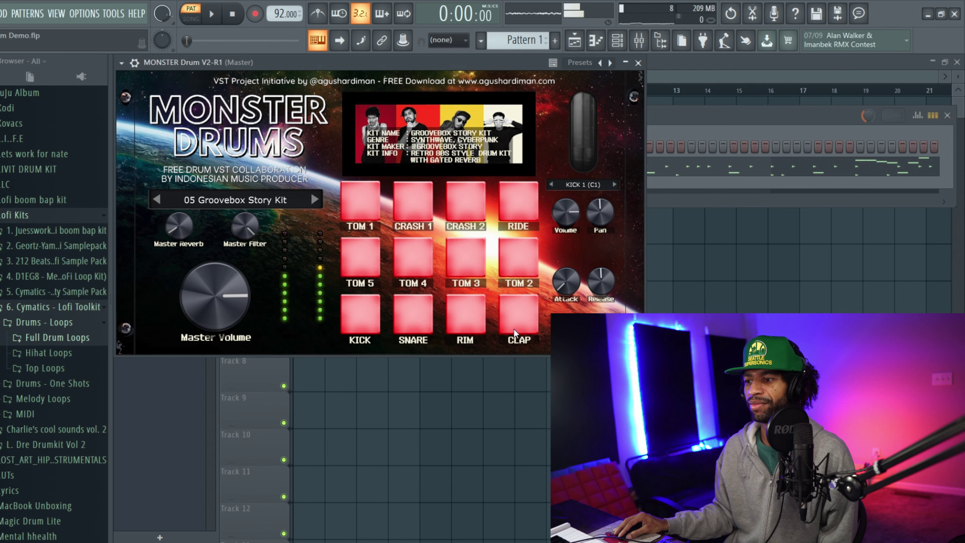
{"action": "left_click", "coordinate": [481, 325]}
{"action": "left_click", "coordinate": [340, 307]}
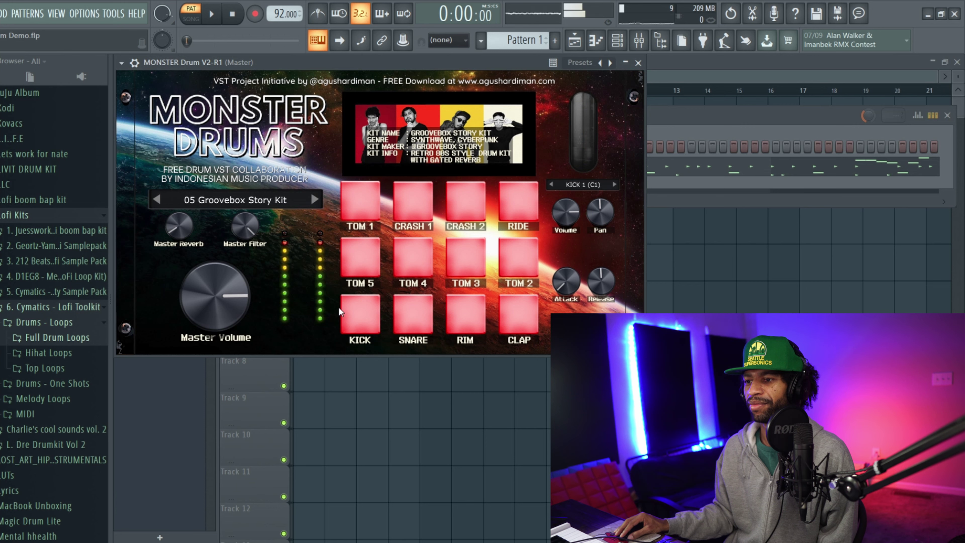
{"action": "left_click", "coordinate": [358, 319]}
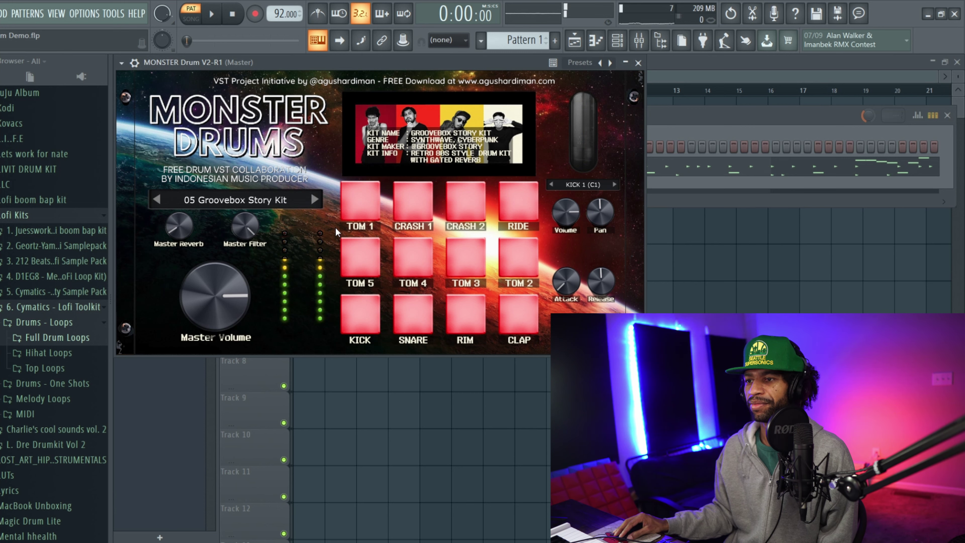
{"action": "left_click", "coordinate": [315, 197]}
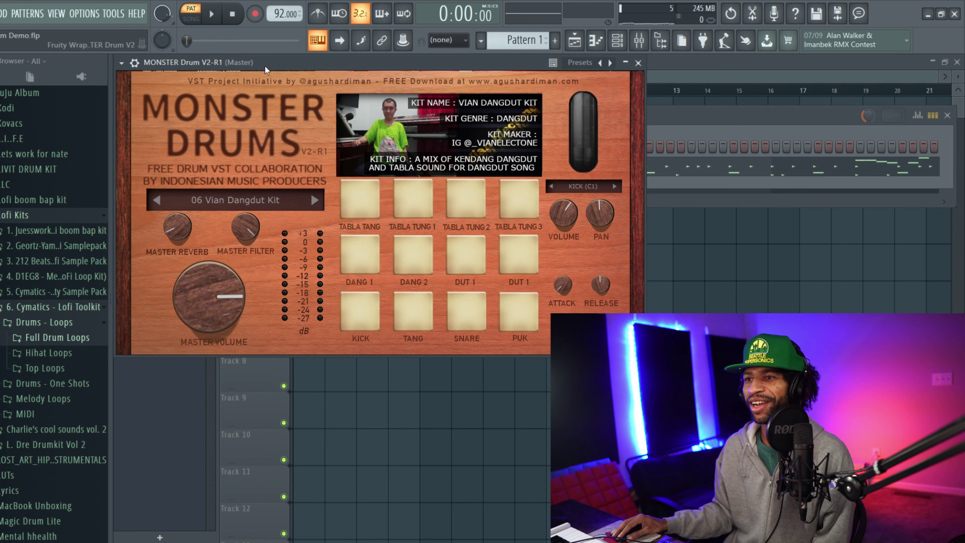
Play and stop the pattern with 06 Vian Dangdut Kit, then audition tabla, dut, dang, kick, tang, snare and puk pads
{"action": "left_click", "coordinate": [219, 18]}
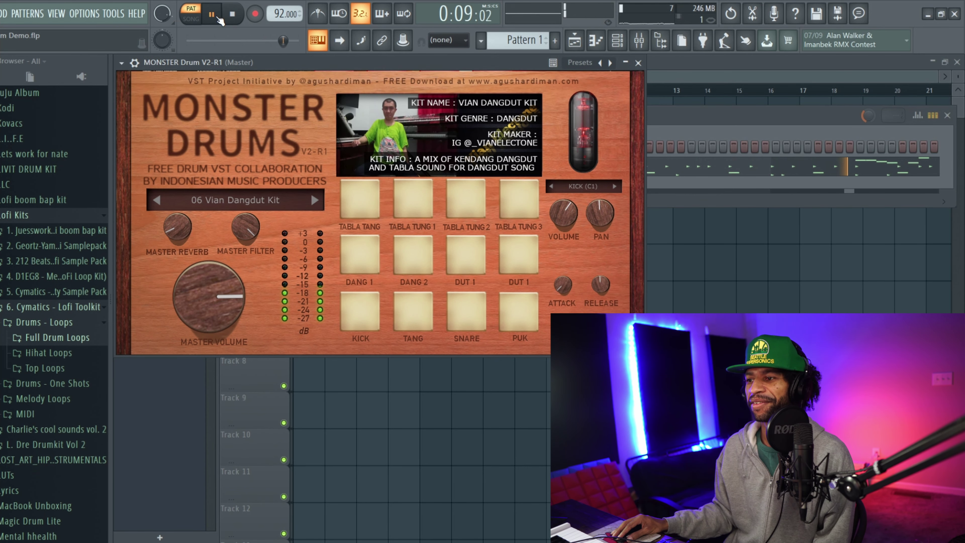
{"action": "left_click", "coordinate": [233, 14]}
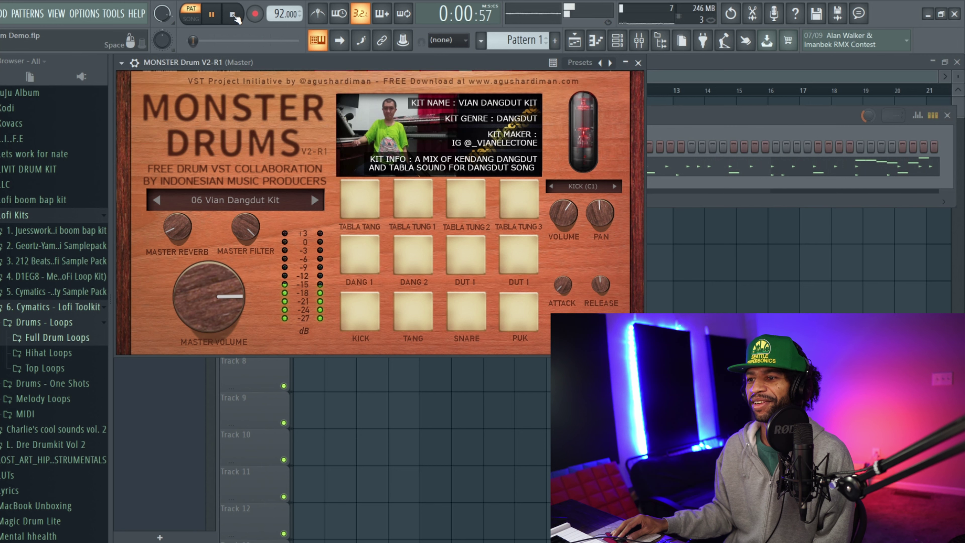
{"action": "left_click", "coordinate": [404, 195]}
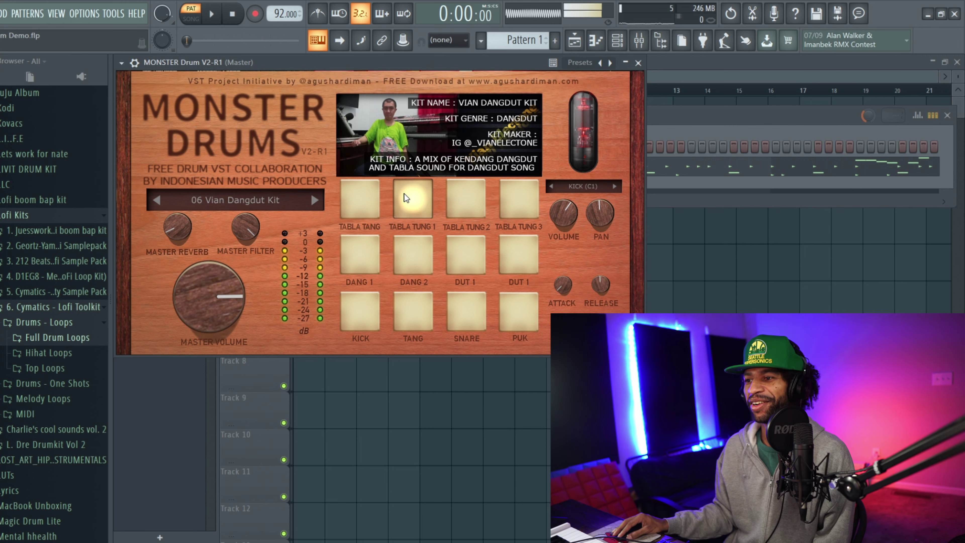
{"action": "left_click", "coordinate": [464, 199]}
{"action": "left_click", "coordinate": [526, 264]}
{"action": "left_click", "coordinate": [469, 258]}
{"action": "left_click", "coordinate": [418, 262]}
{"action": "left_click", "coordinate": [367, 264]}
{"action": "left_click", "coordinate": [365, 311]}
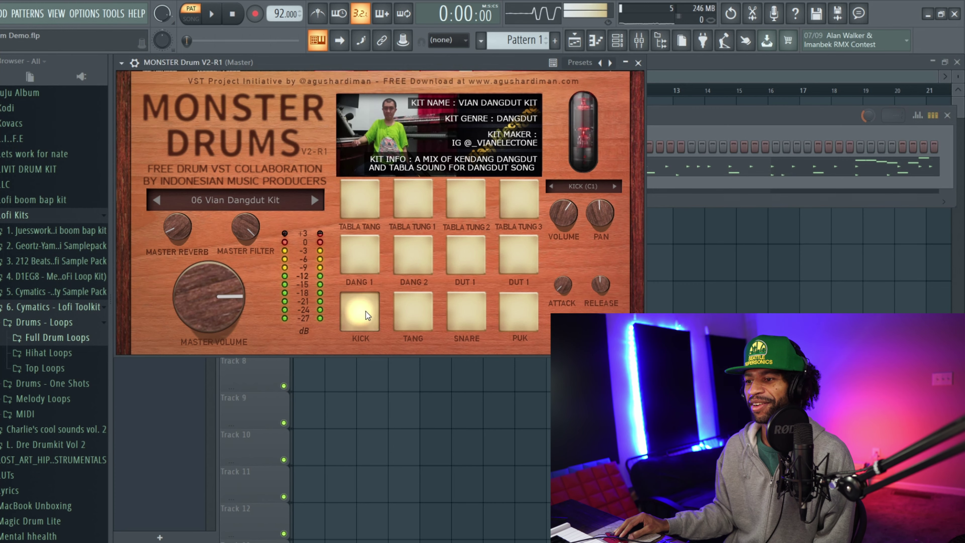
{"action": "left_click", "coordinate": [399, 315]}
{"action": "left_click", "coordinate": [461, 308]}
{"action": "left_click", "coordinate": [512, 314]}
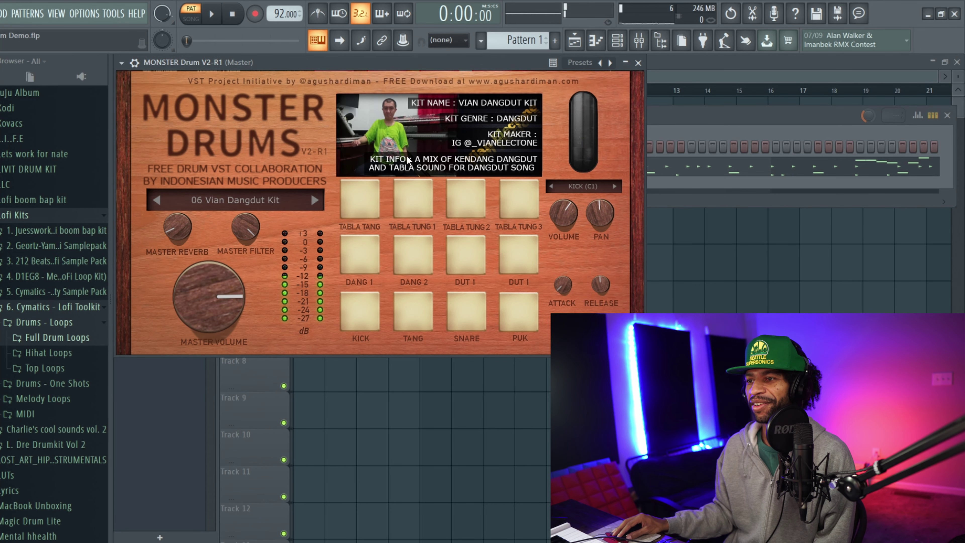
Load the 07 DedenNoy #PastiGajian Kit and strike the cans and brown drums in its photo
{"action": "left_click", "coordinate": [314, 199]}
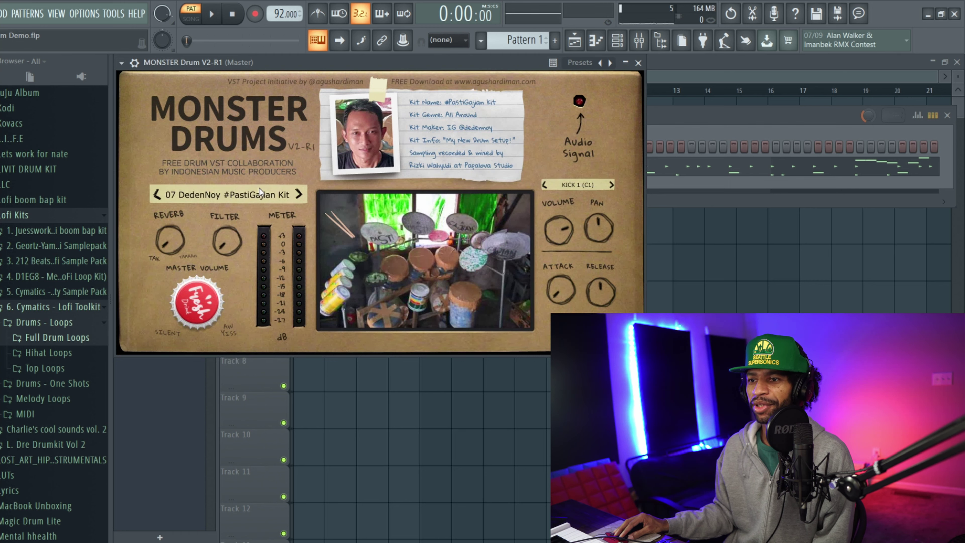
{"action": "left_click", "coordinate": [347, 263]}
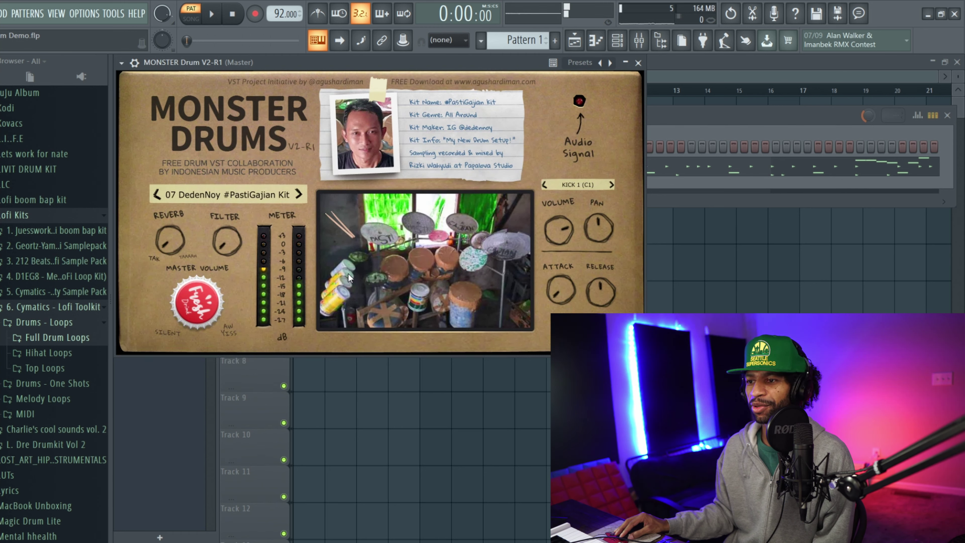
{"action": "left_click", "coordinate": [346, 283]}
{"action": "left_click", "coordinate": [346, 292]}
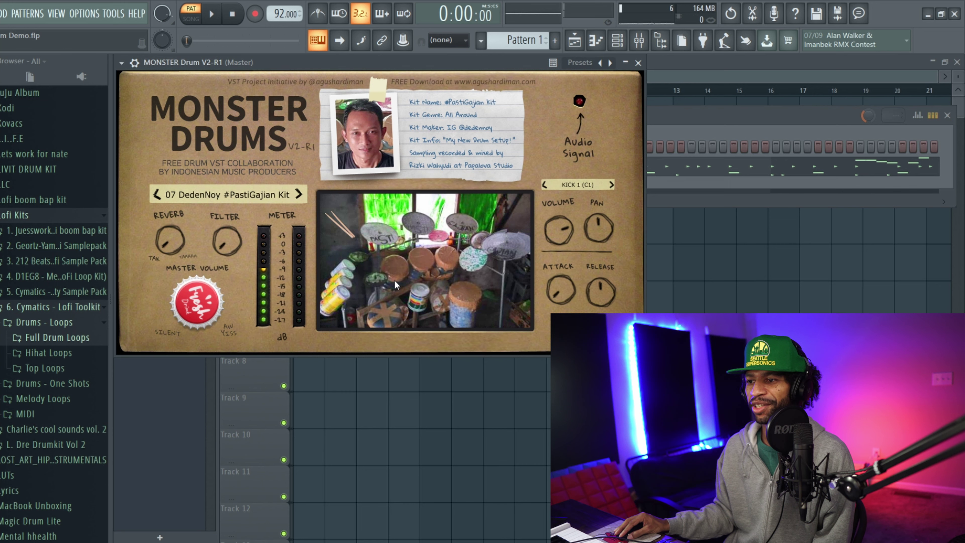
{"action": "left_click", "coordinate": [393, 264]}
{"action": "left_click", "coordinate": [423, 260]}
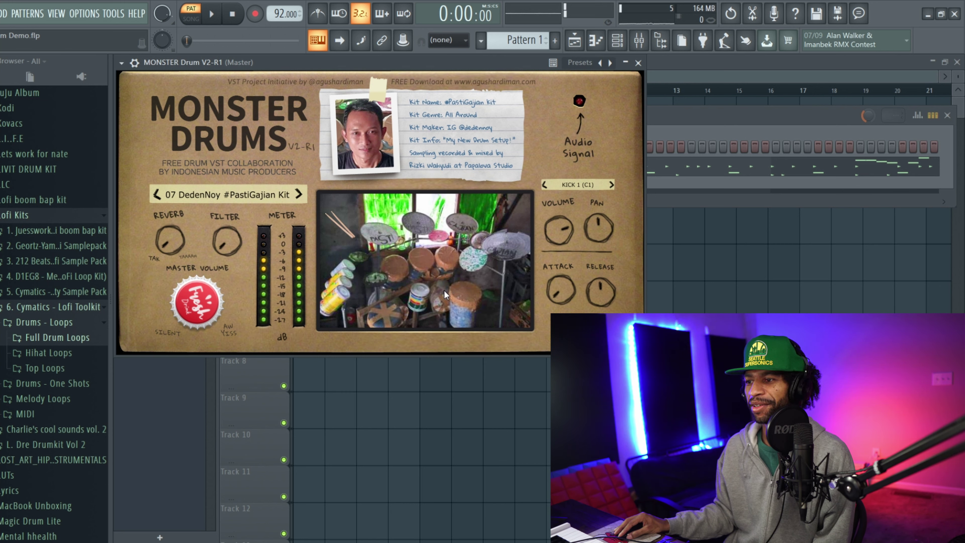
{"action": "left_click", "coordinate": [429, 263]}
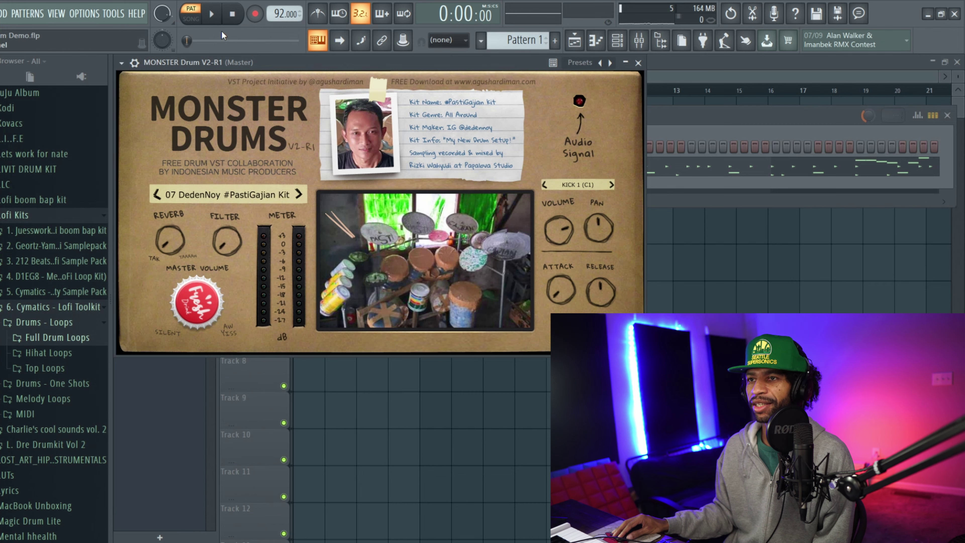
Play and stop the pattern with this kit, then hear the cymbal, hi-hat and other drums
{"action": "left_click", "coordinate": [213, 17]}
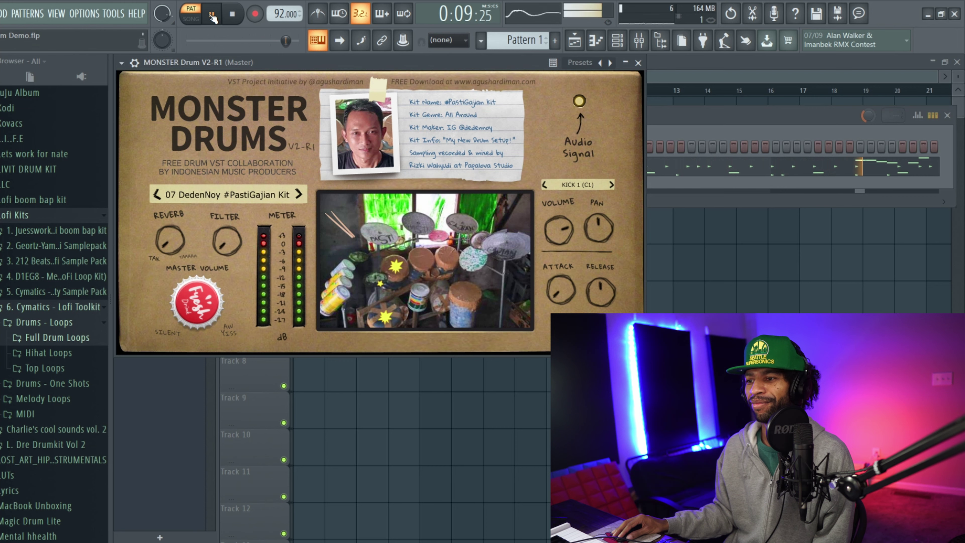
{"action": "left_click", "coordinate": [231, 15]}
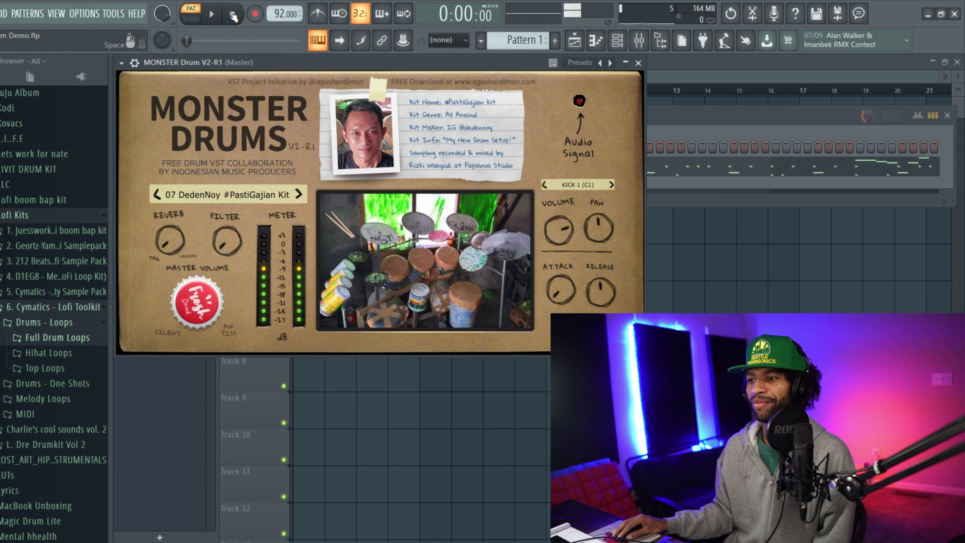
{"action": "left_click", "coordinate": [419, 255]}
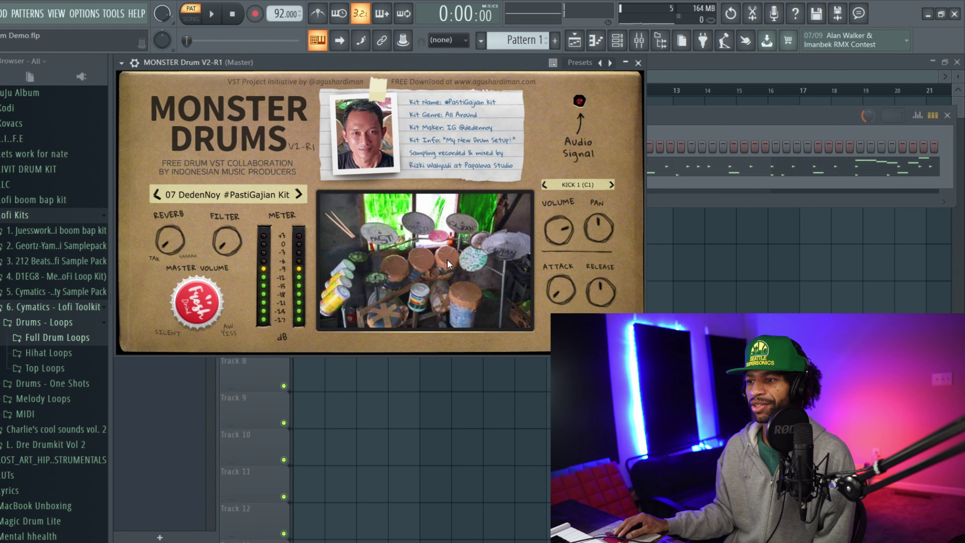
{"action": "left_click", "coordinate": [501, 256]}
{"action": "left_click", "coordinate": [502, 250]}
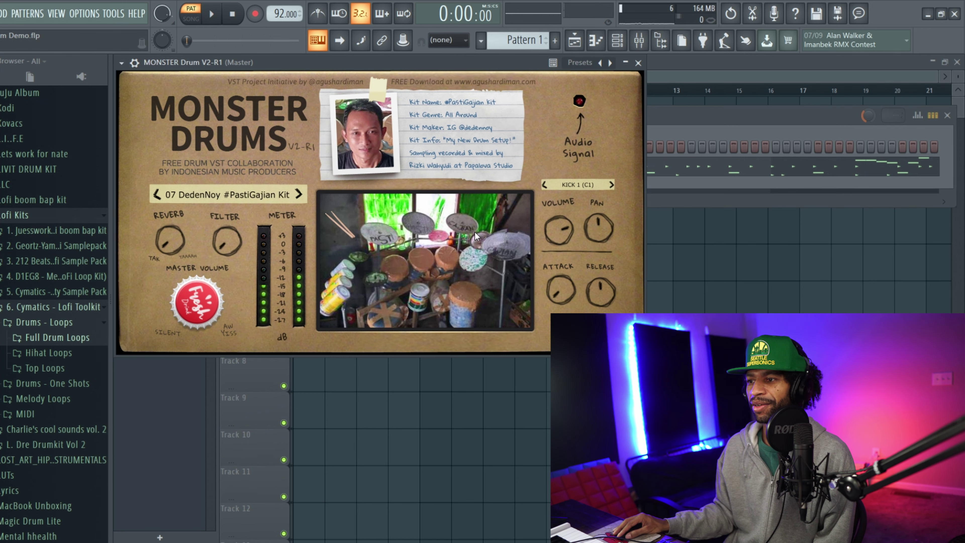
{"action": "left_click", "coordinate": [435, 243]}
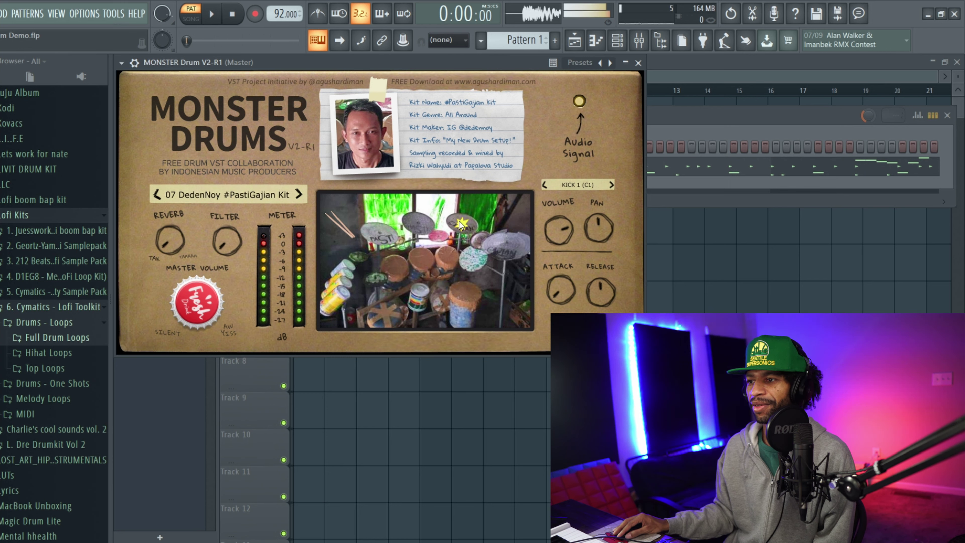
{"action": "left_click", "coordinate": [440, 239]}
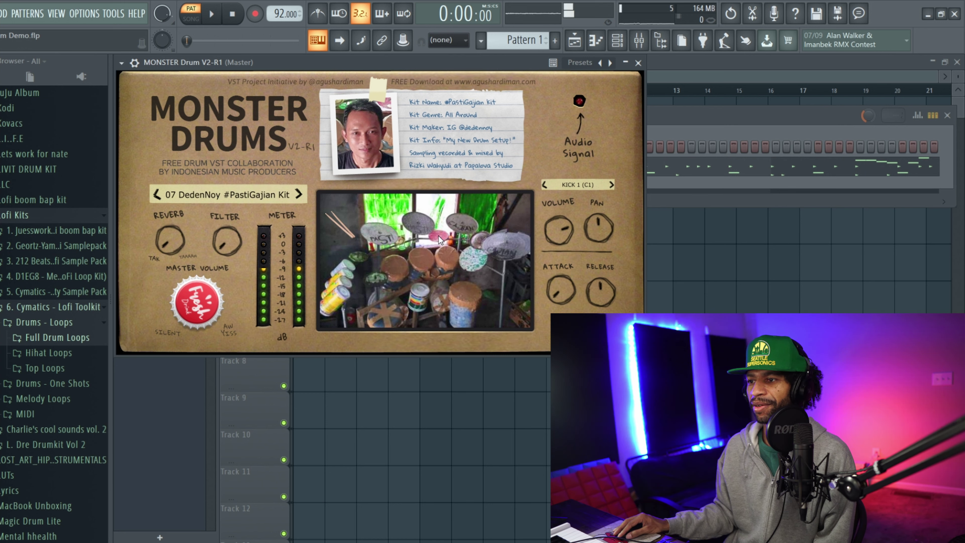
{"action": "left_click", "coordinate": [425, 230]}
Audition the cymbal, sticks, bottom drum and can sounds, then load 08 Dragon Yao Gun
{"action": "left_click", "coordinate": [386, 235]}
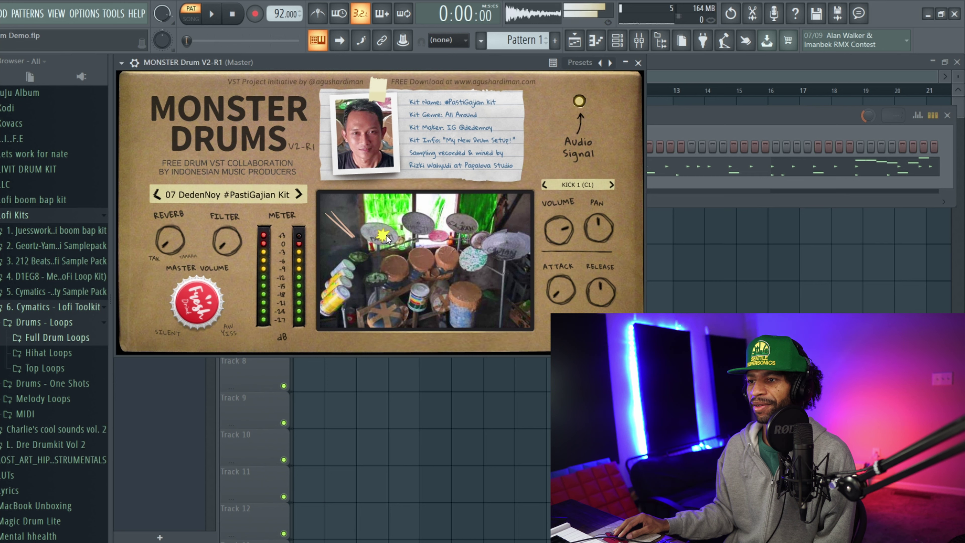
{"action": "left_click", "coordinate": [339, 224]}
{"action": "left_click", "coordinate": [359, 257]}
{"action": "left_click", "coordinate": [379, 305]}
{"action": "left_click", "coordinate": [385, 319]}
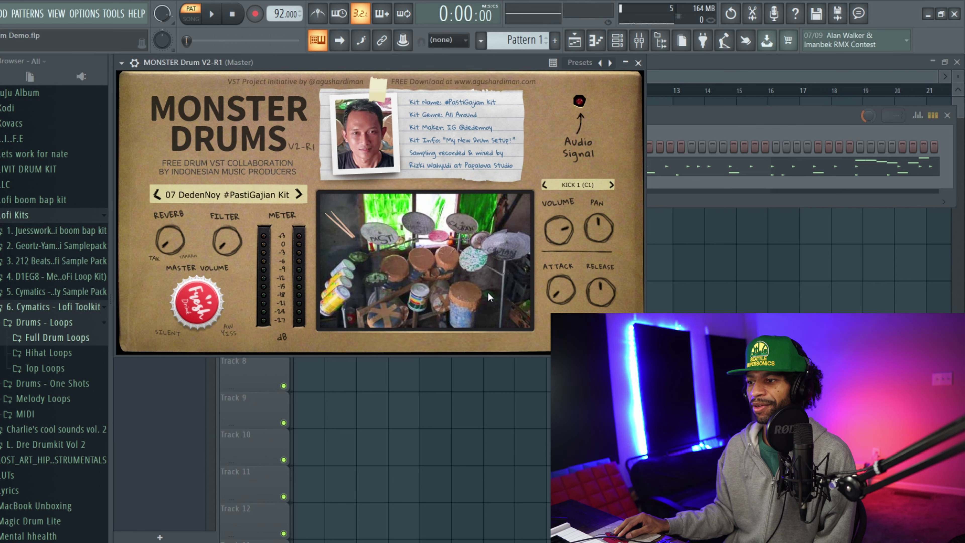
{"action": "left_click", "coordinate": [467, 288]}
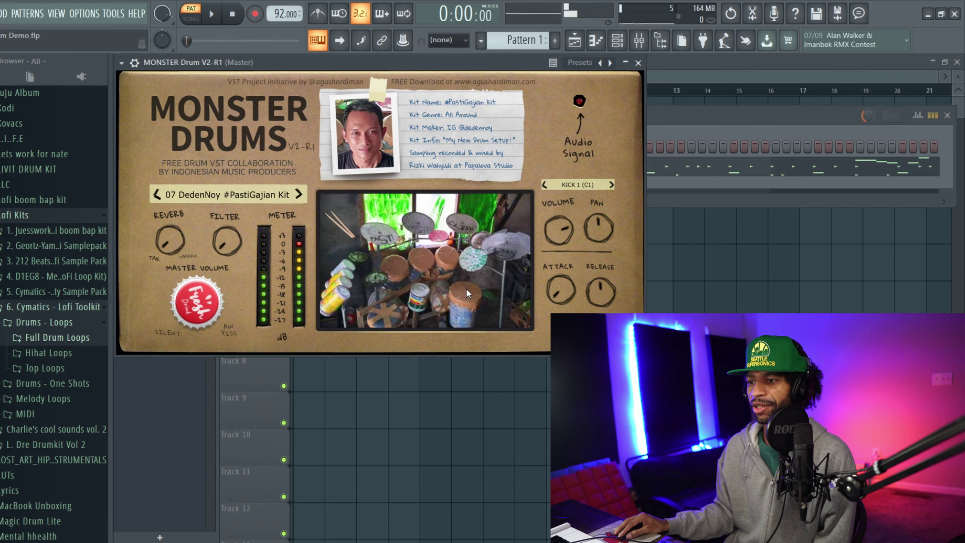
{"action": "left_click", "coordinate": [419, 292]}
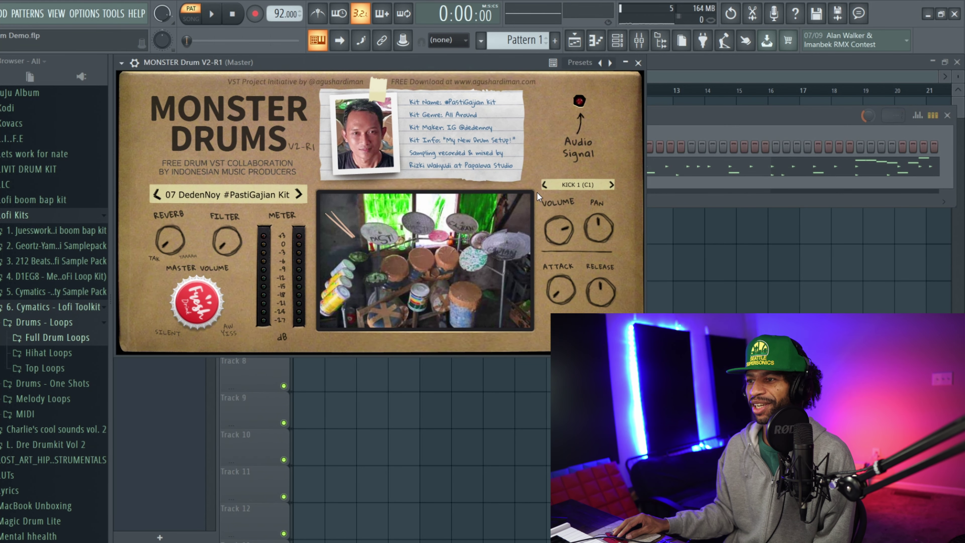
{"action": "left_click", "coordinate": [299, 194]}
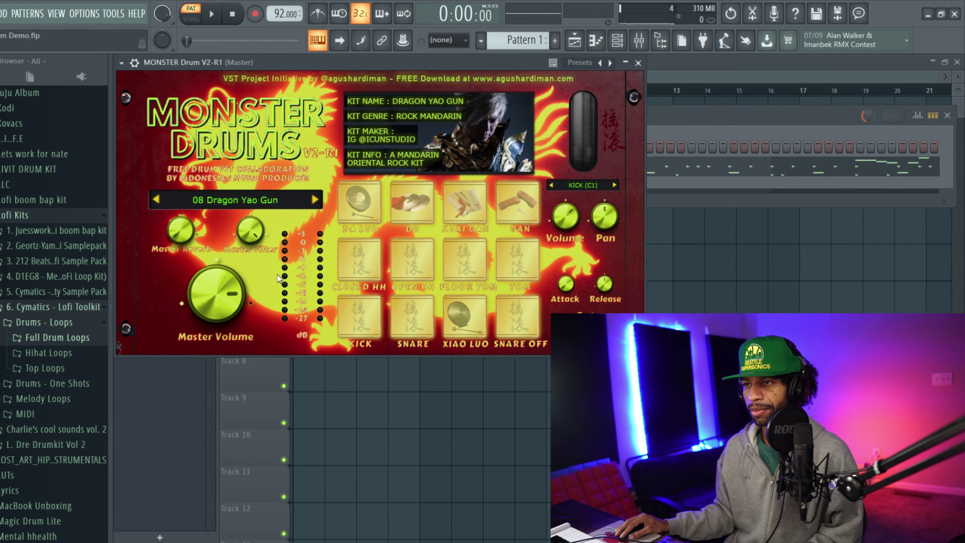
Play and stop the pattern with 08 Dragon Yao Gun, then hear the BO, BAN and TOM pads
{"action": "key", "text": "space"}
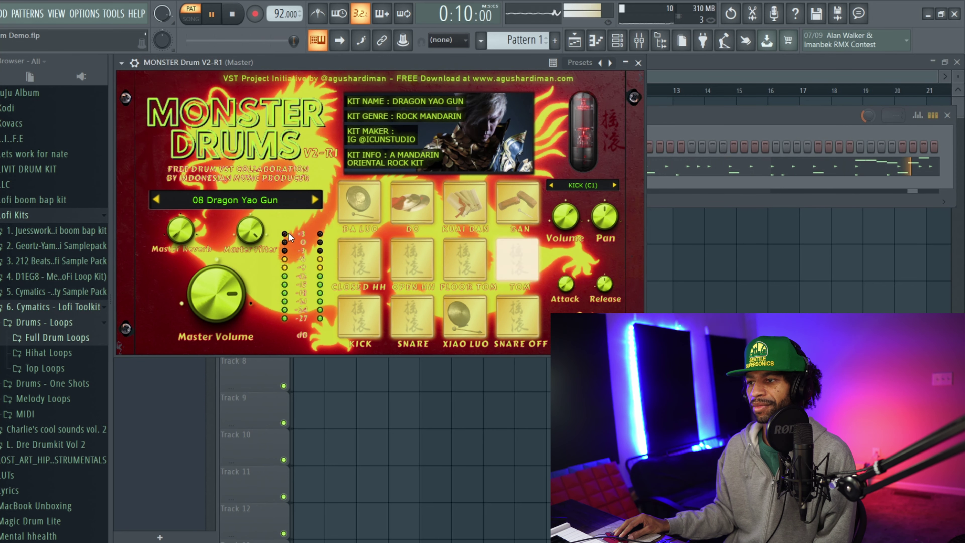
{"action": "left_click", "coordinate": [232, 14]}
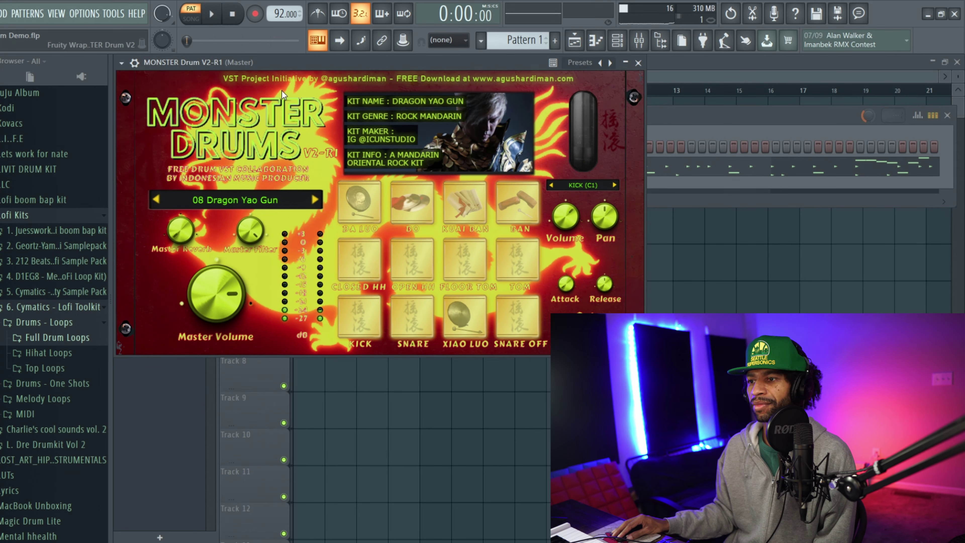
{"action": "left_click", "coordinate": [360, 207]}
{"action": "left_click", "coordinate": [407, 206]}
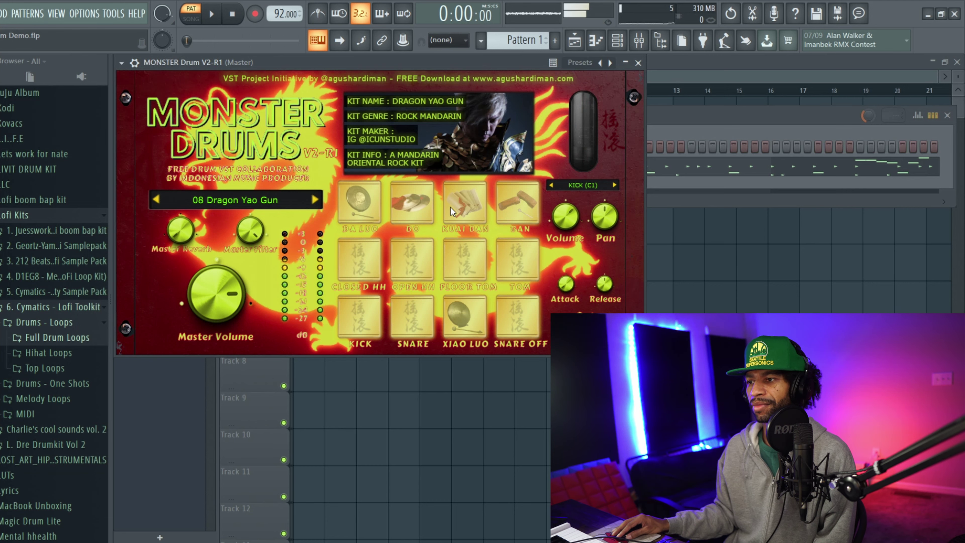
{"action": "left_click", "coordinate": [471, 200]}
{"action": "left_click", "coordinate": [514, 190]}
Audition the FLOOR TOM, another tom, OPEN HH, KICK, SNARE and XIAO LUO gong pads
{"action": "left_click", "coordinate": [525, 258]}
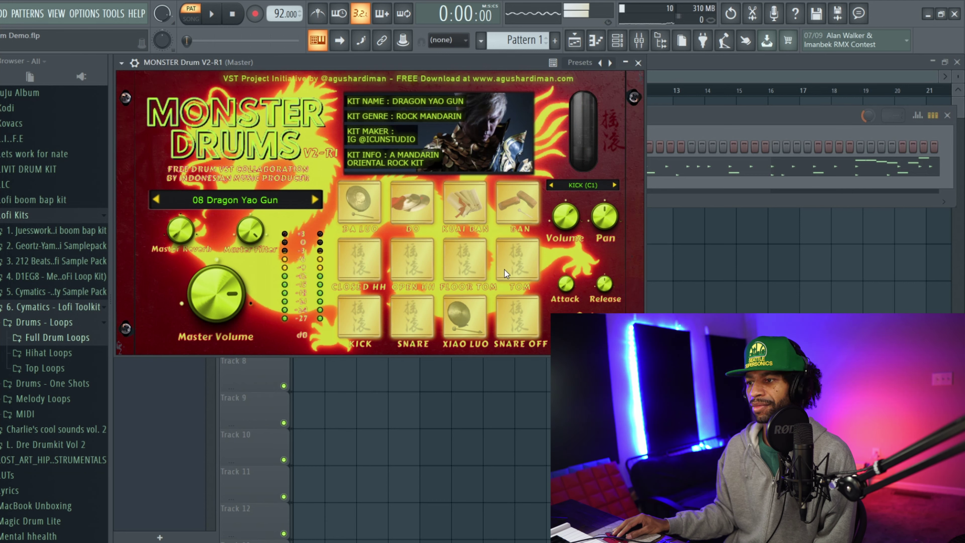
{"action": "left_click", "coordinate": [471, 271]}
{"action": "left_click", "coordinate": [416, 267]}
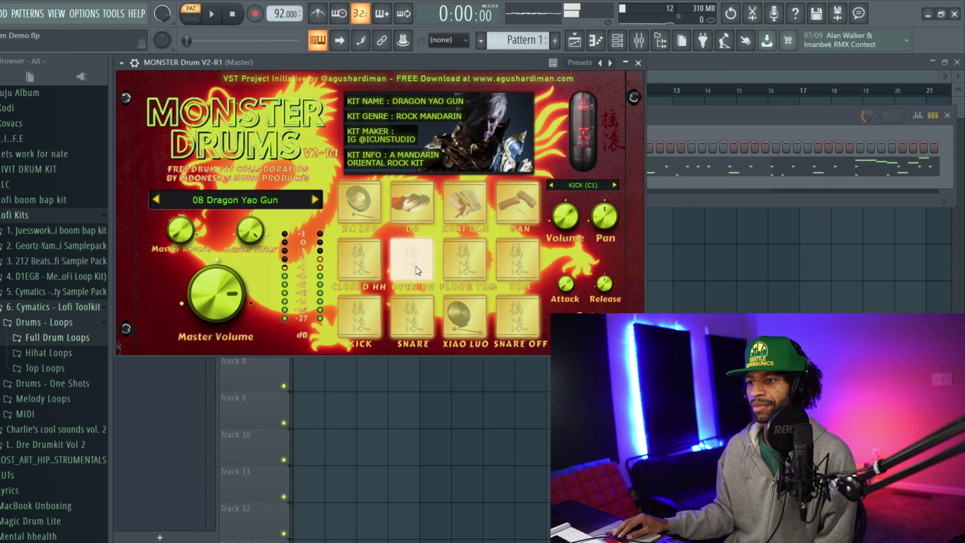
{"action": "left_click", "coordinate": [361, 304]}
{"action": "left_click", "coordinate": [404, 325]}
{"action": "left_click", "coordinate": [446, 327]}
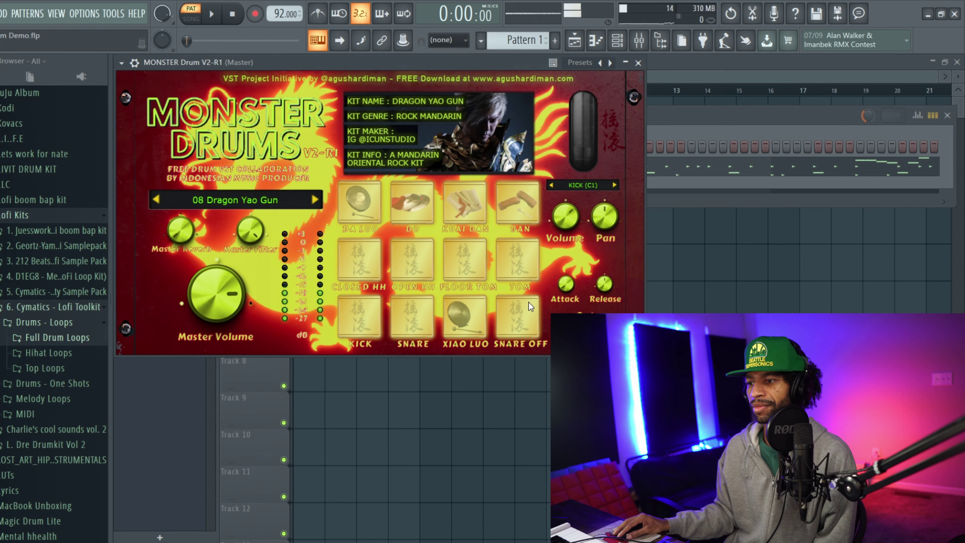
Load 09 Pidux Pop Kit, play and stop the pattern, then hear Open HH, Floor Tom, Tom Mid and Closed HH2
{"action": "left_click", "coordinate": [314, 196]}
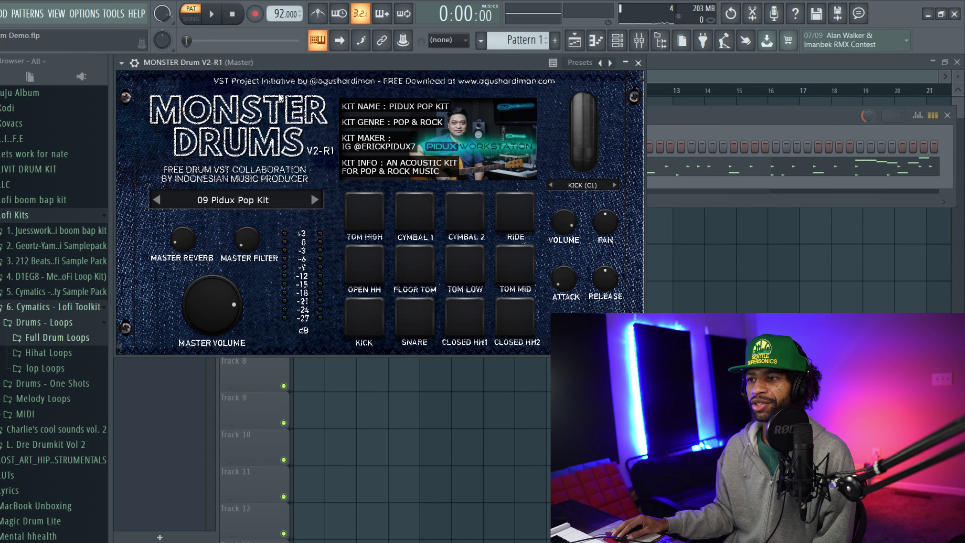
{"action": "left_click", "coordinate": [214, 17]}
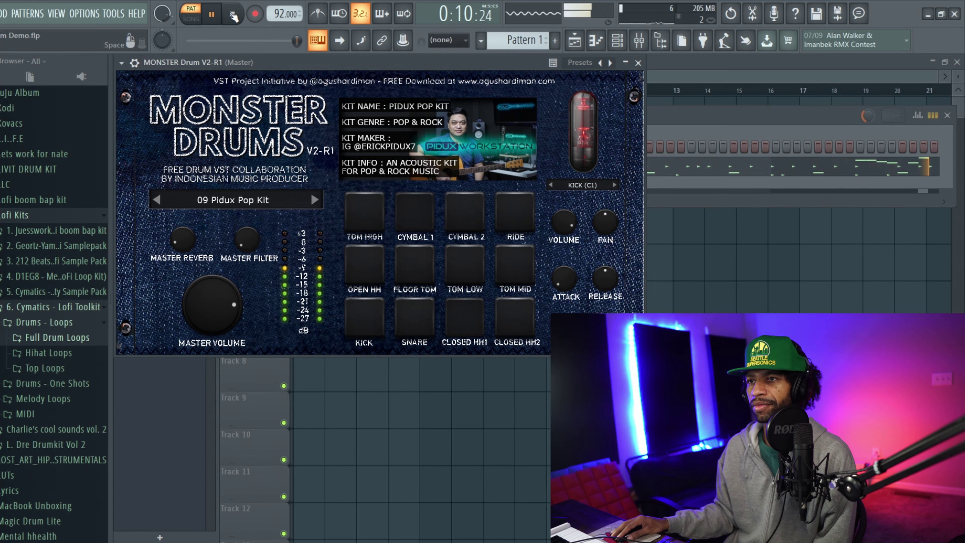
{"action": "left_click", "coordinate": [233, 15]}
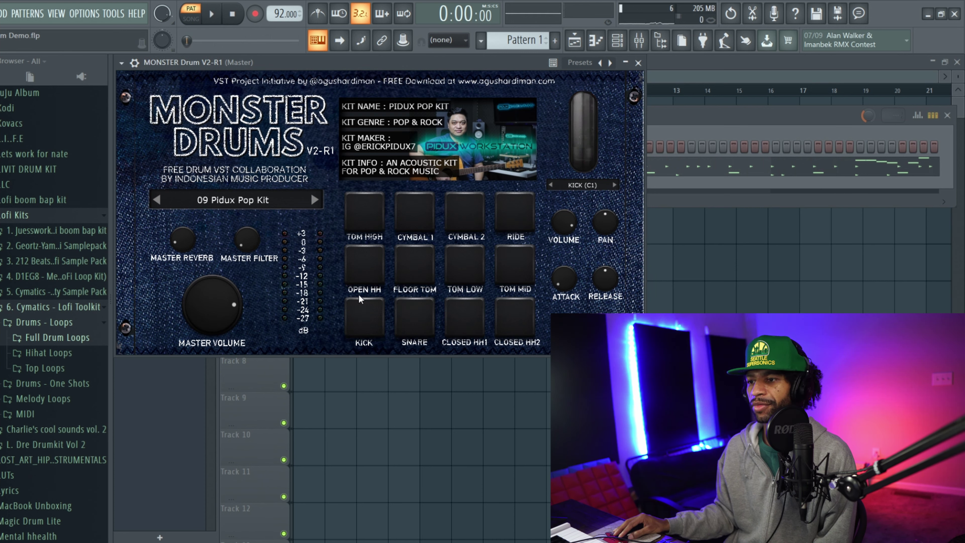
{"action": "left_click", "coordinate": [363, 289]}
{"action": "left_click", "coordinate": [410, 268]}
{"action": "left_click", "coordinate": [504, 267]}
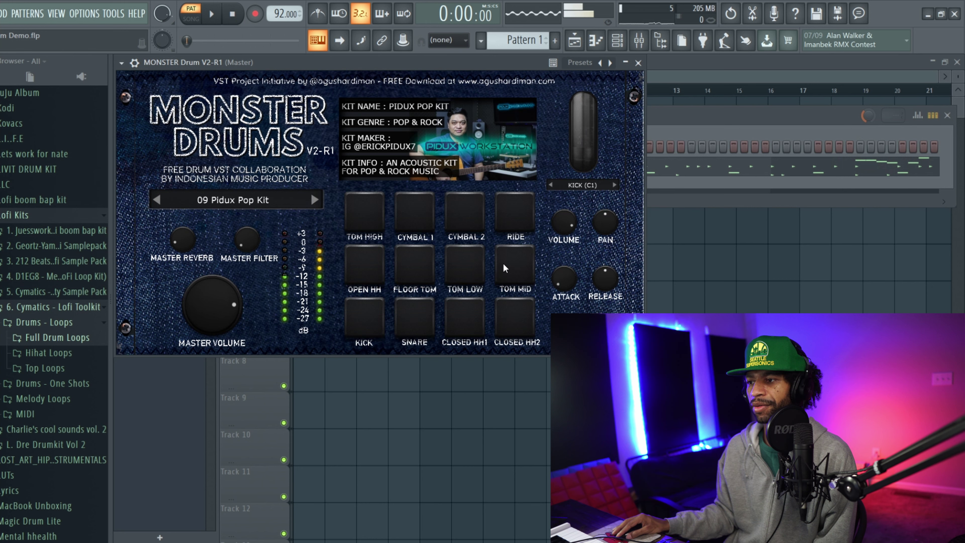
{"action": "left_click", "coordinate": [522, 307]}
Audition the Closed HH1, Snare, Tom High, Cymbal 1 and Ride pads
{"action": "left_click", "coordinate": [476, 312]}
{"action": "left_click", "coordinate": [409, 324]}
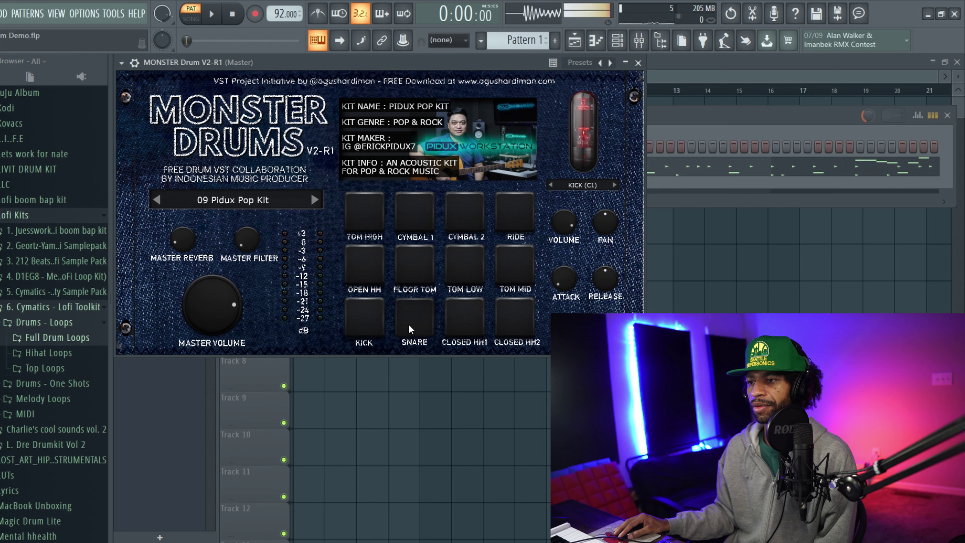
{"action": "left_click", "coordinate": [360, 203]}
{"action": "left_click", "coordinate": [414, 209]}
{"action": "left_click", "coordinate": [511, 224]}
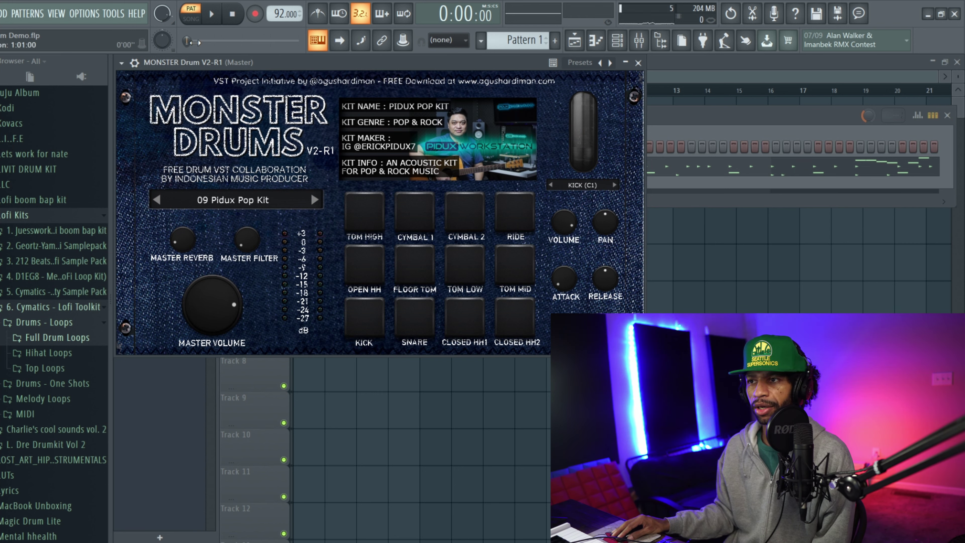
{"action": "left_click", "coordinate": [256, 202]}
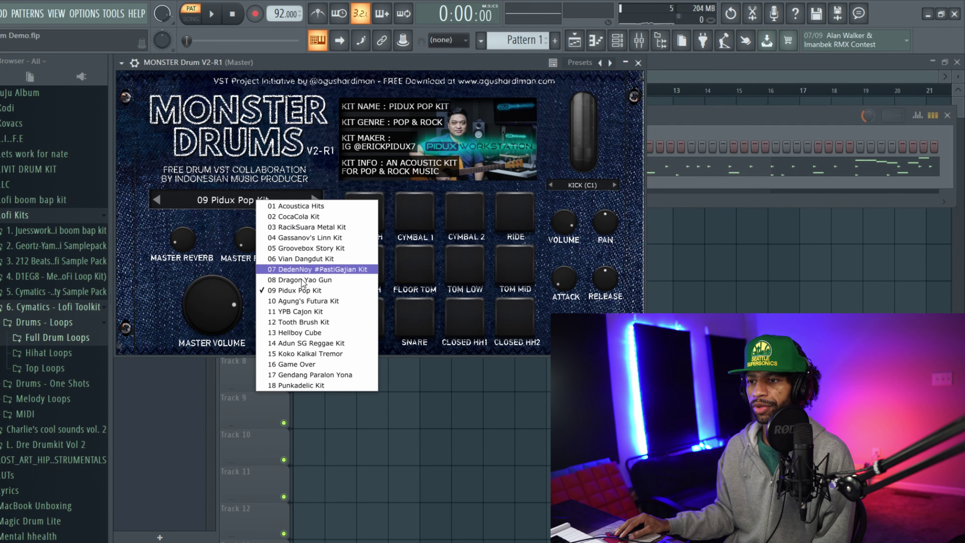
Load 10 Agung's Futura Kit, play and stop the pattern, then hear TOM HI, CRASH 2 and SFX
{"action": "left_click", "coordinate": [309, 302]}
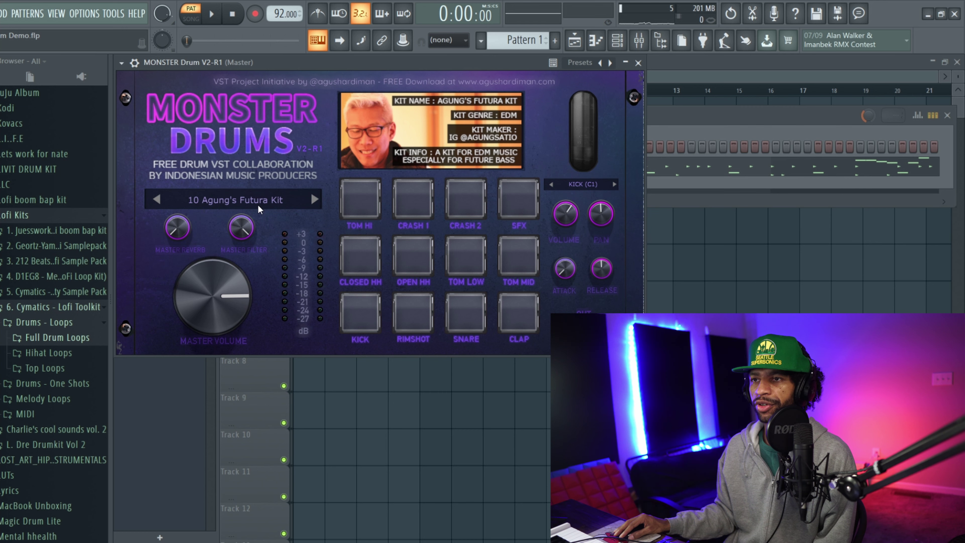
{"action": "left_click", "coordinate": [214, 20]}
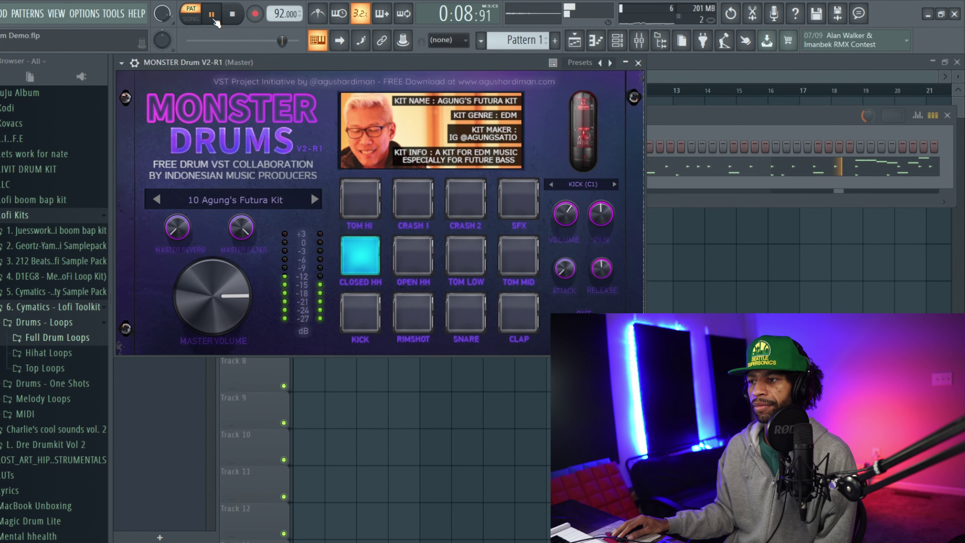
{"action": "left_click", "coordinate": [240, 13]}
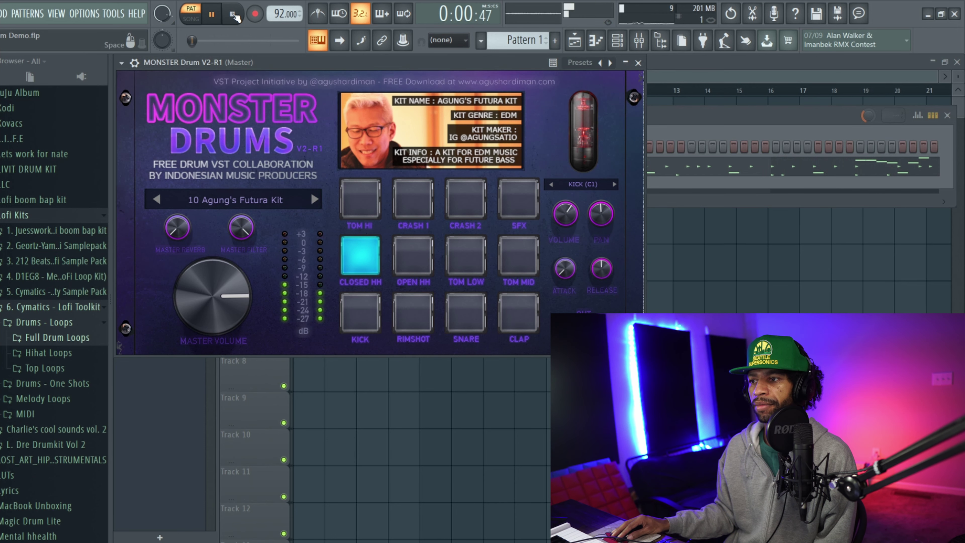
{"action": "left_click", "coordinate": [352, 204]}
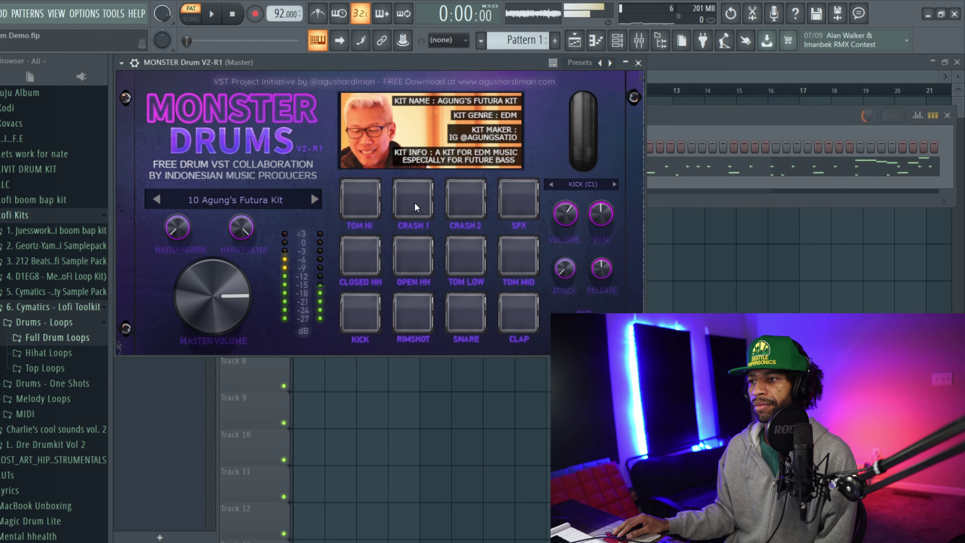
{"action": "left_click", "coordinate": [460, 197]}
{"action": "left_click", "coordinate": [513, 203]}
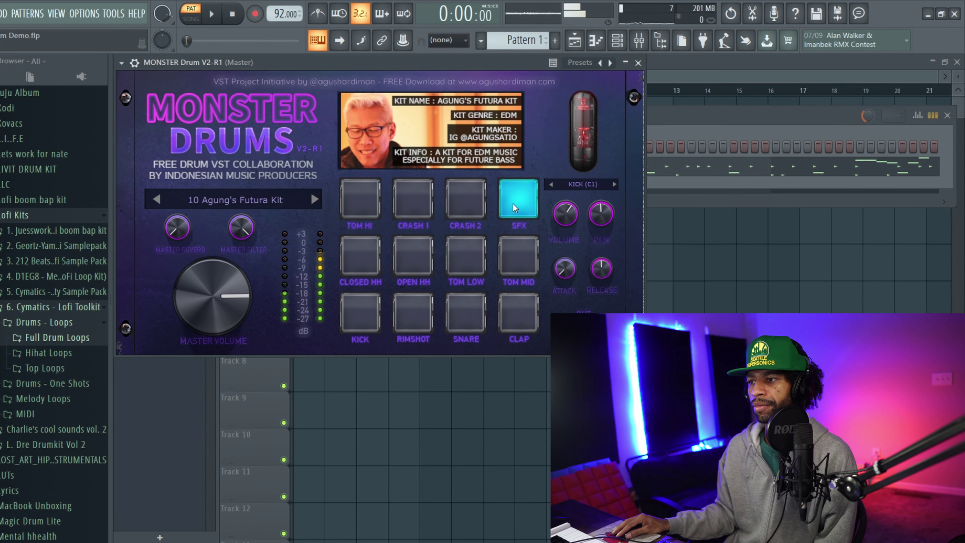
Audition the mid tom, low tom, closed hi-hat and clap, then load 11 YPB Cajon Kit
{"action": "left_click", "coordinate": [523, 257]}
{"action": "left_click", "coordinate": [466, 256]}
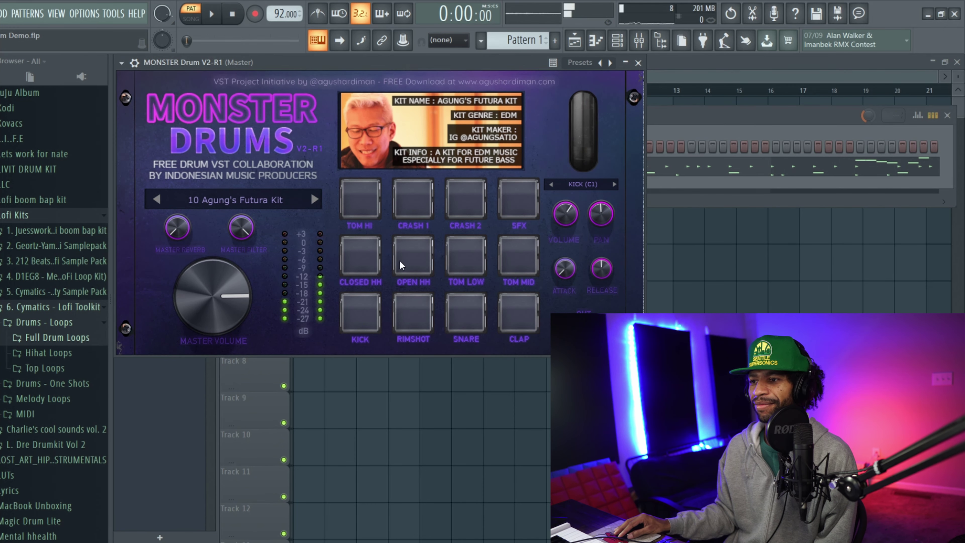
{"action": "left_click", "coordinate": [378, 305]}
{"action": "left_click", "coordinate": [418, 316]}
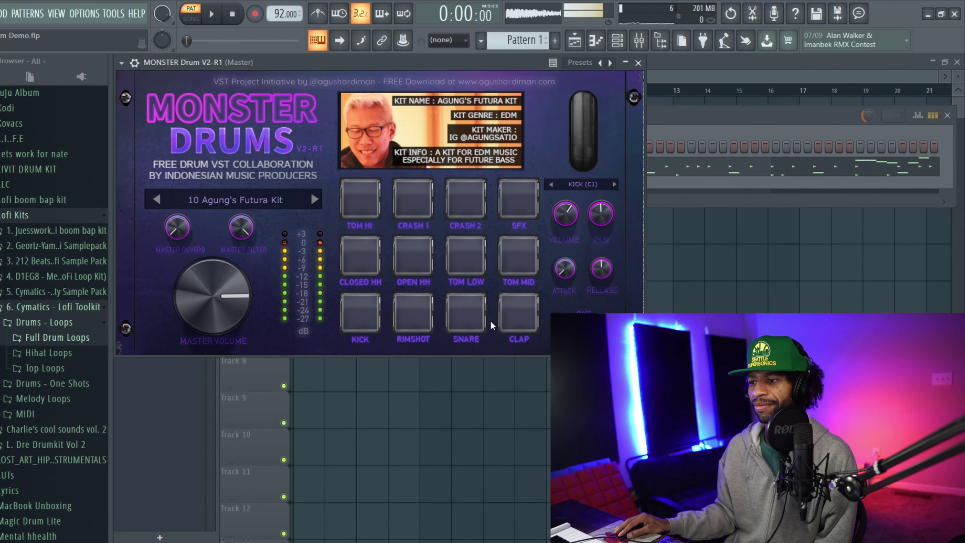
{"action": "left_click", "coordinate": [515, 318]}
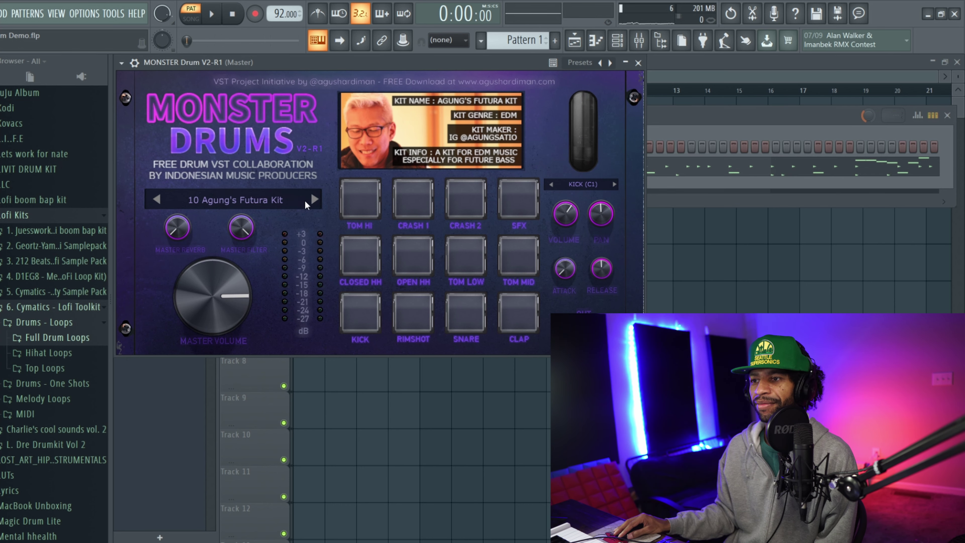
{"action": "left_click", "coordinate": [314, 200]}
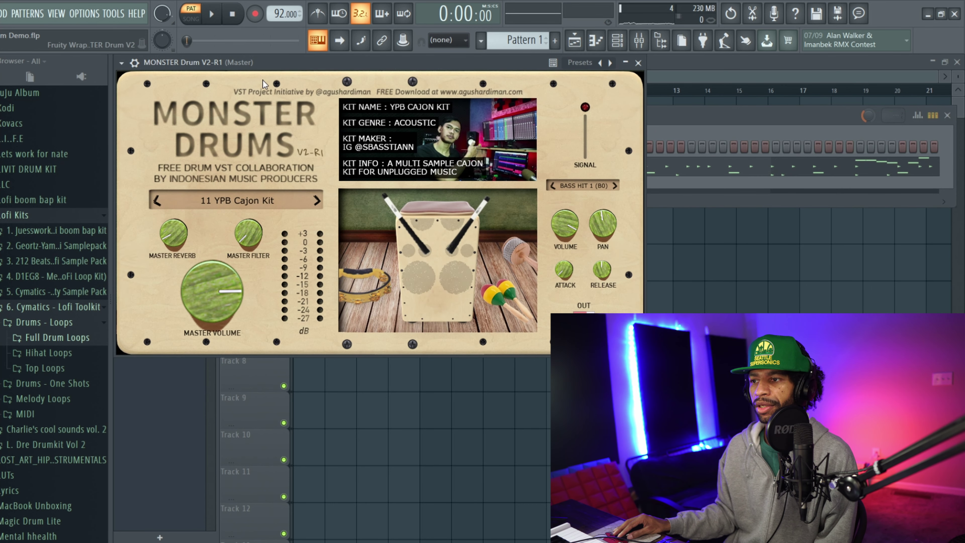
Play and stop the pattern with 11 YPB Cajon Kit, then hear tambourine, maracas and both cajon hits
{"action": "left_click", "coordinate": [209, 14]}
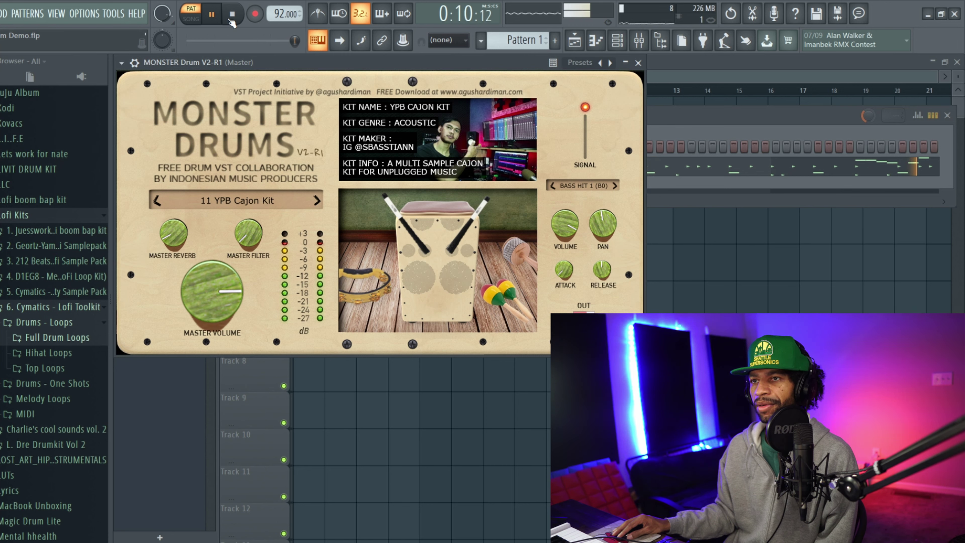
{"action": "left_click", "coordinate": [231, 19]}
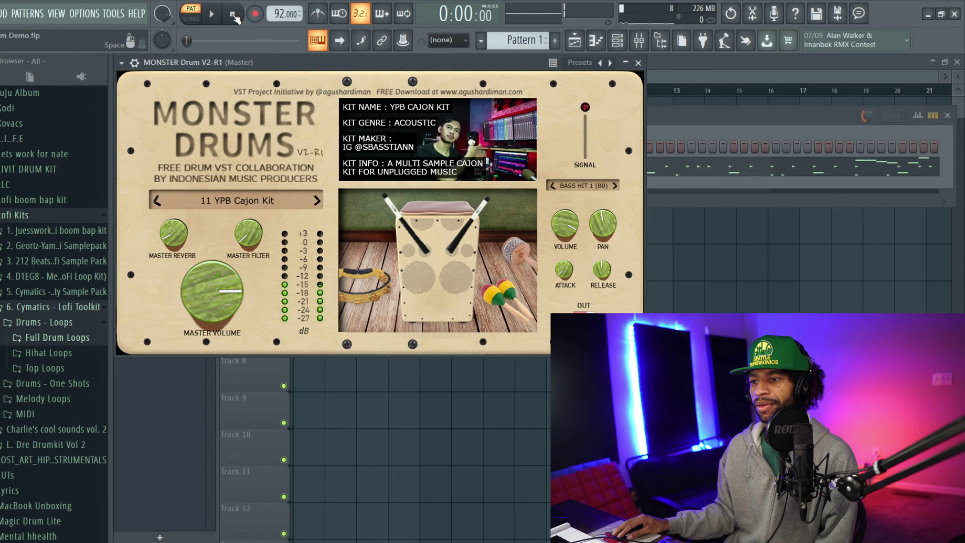
{"action": "left_click", "coordinate": [361, 290]}
{"action": "left_click", "coordinate": [518, 308]}
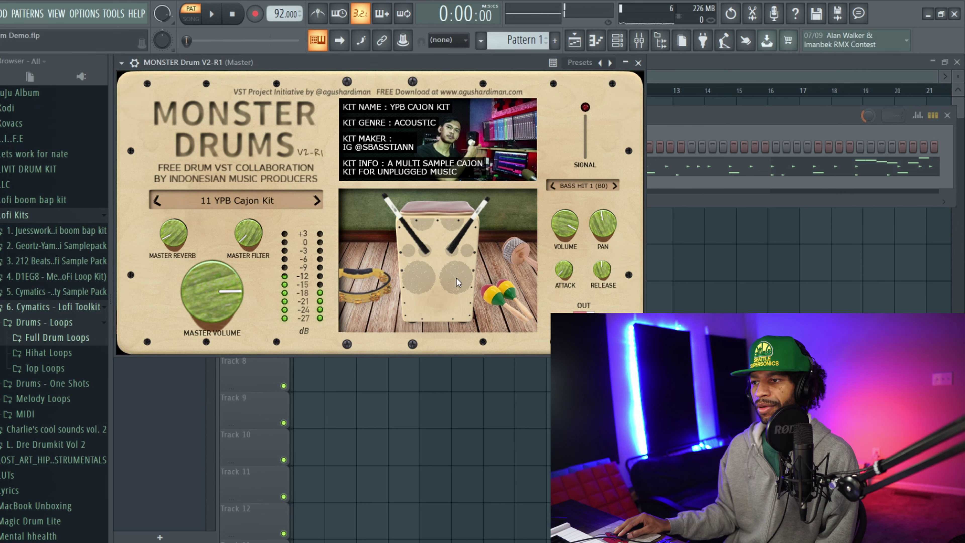
{"action": "left_click", "coordinate": [410, 252]}
{"action": "left_click", "coordinate": [419, 226]}
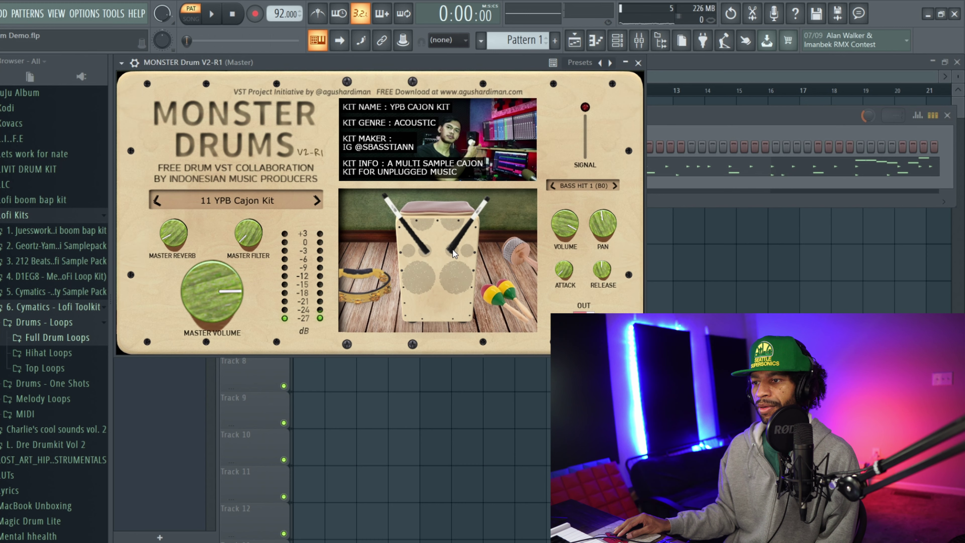
Load 12 Tooth Brush Kit and play the pattern through it, then stop
{"action": "left_click", "coordinate": [316, 200]}
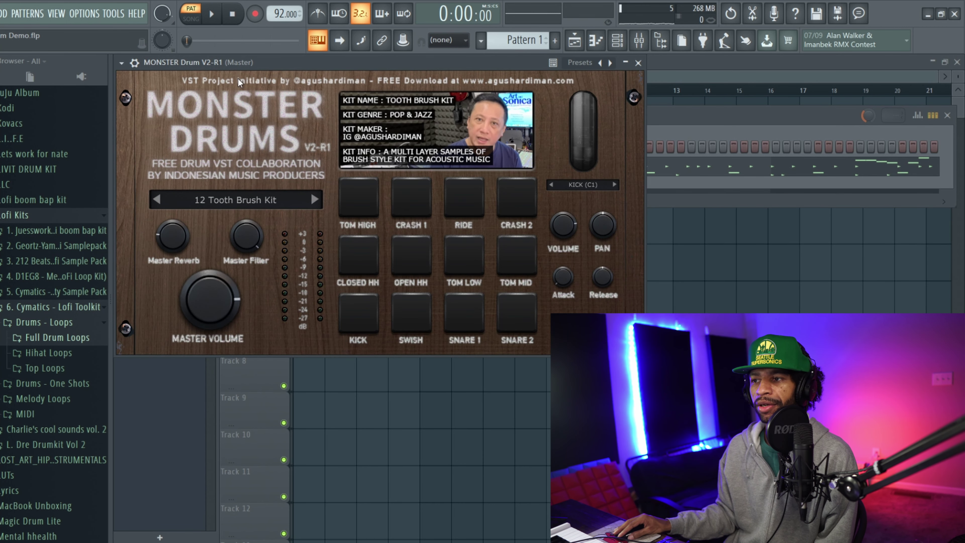
{"action": "left_click", "coordinate": [212, 14]}
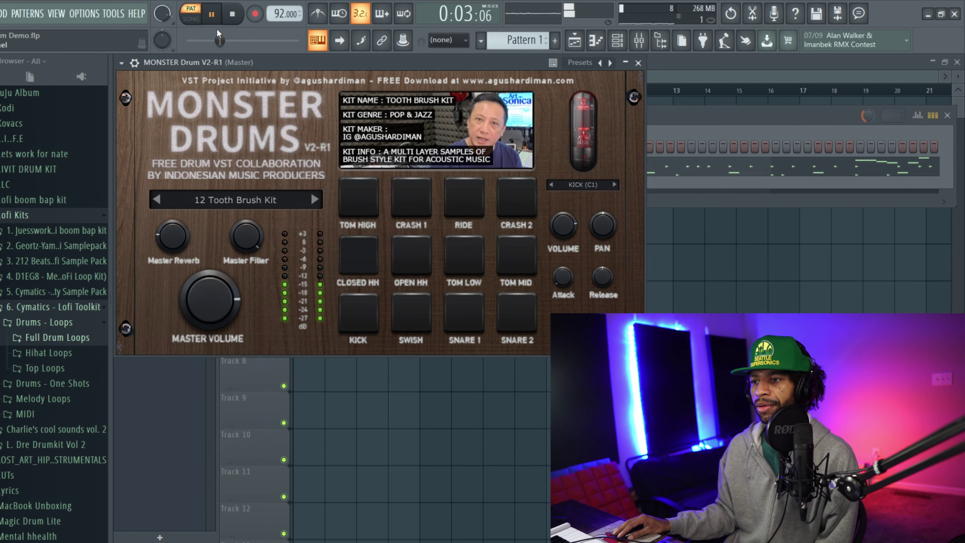
{"action": "scroll", "coordinate": [216, 33], "scroll_direction": "up", "scroll_amount": 5}
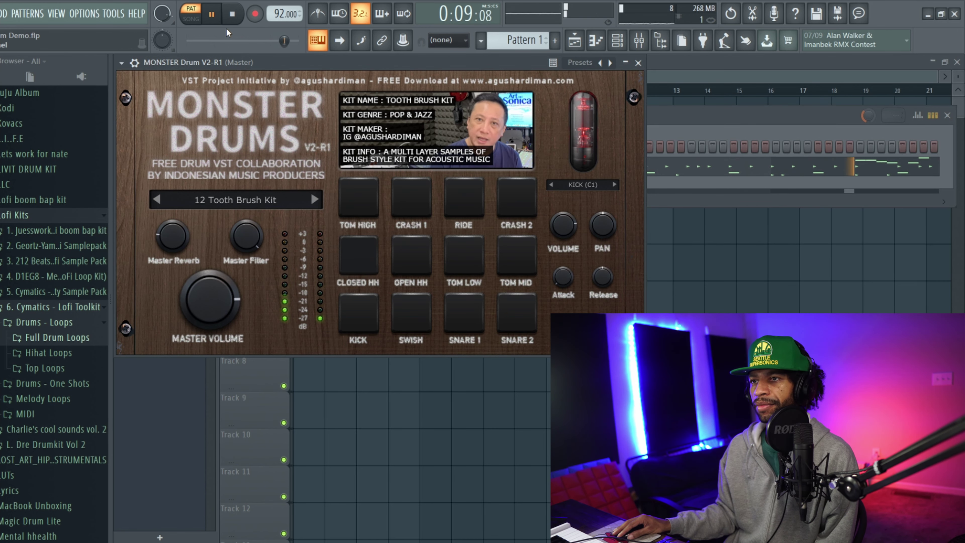
{"action": "left_click", "coordinate": [233, 17]}
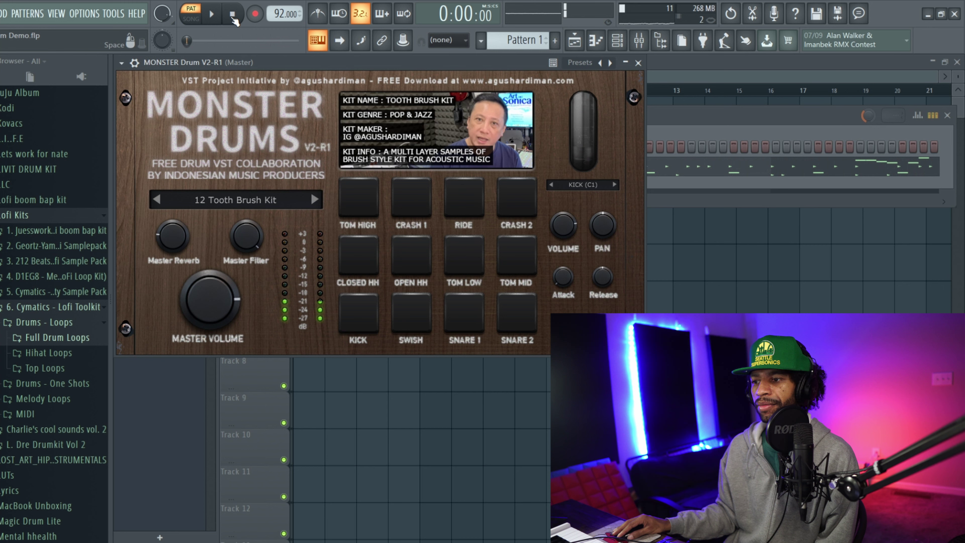
Audition the brush kick, snare, low tom, open and closed hi-hats, Crash 1 and ride pads
{"action": "left_click", "coordinate": [354, 299]}
{"action": "left_click", "coordinate": [460, 310]}
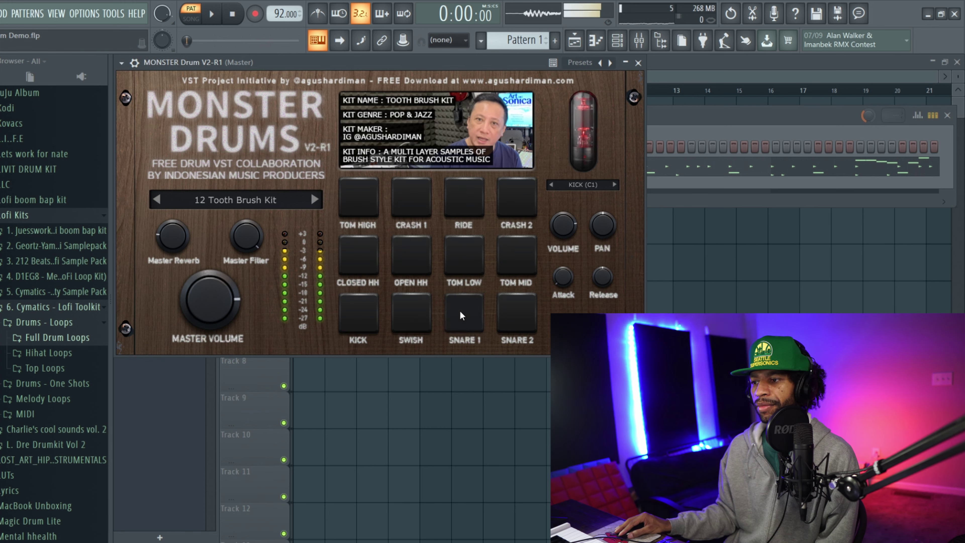
{"action": "left_click", "coordinate": [464, 258]}
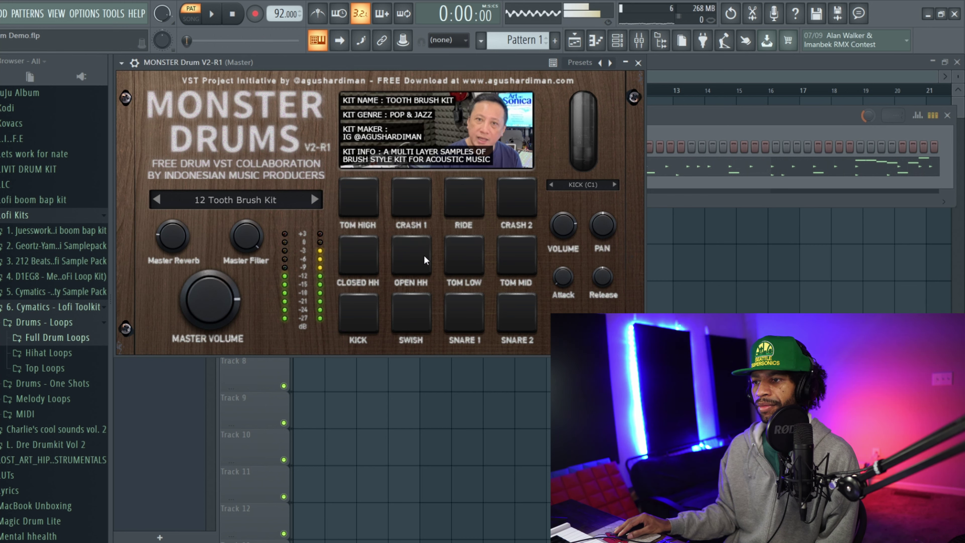
{"action": "left_click", "coordinate": [424, 255]}
{"action": "left_click", "coordinate": [343, 252]}
{"action": "left_click", "coordinate": [392, 200]}
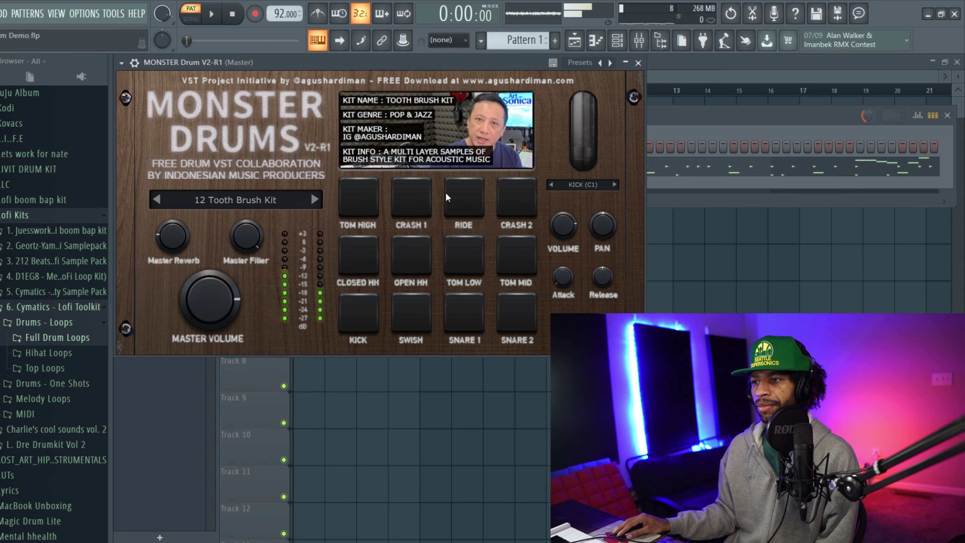
{"action": "left_click", "coordinate": [522, 202]}
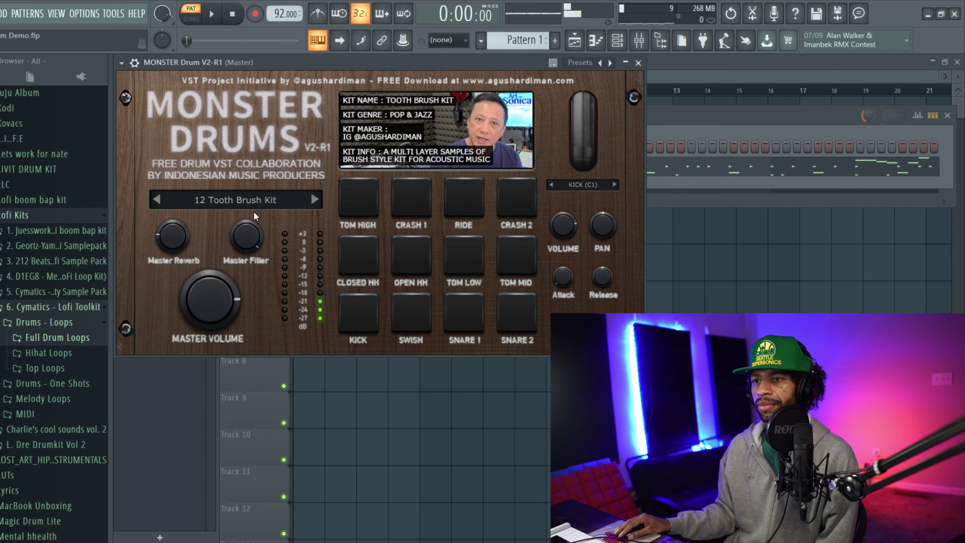
Pick 13 Hellboy Cube from the kit list, then play and stop the pattern
{"action": "left_click", "coordinate": [242, 200]}
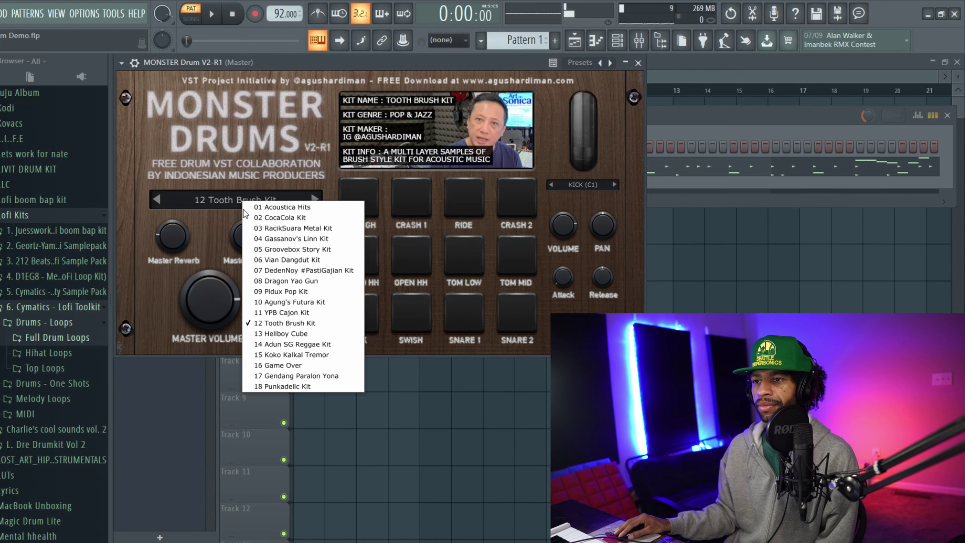
{"action": "left_click", "coordinate": [272, 336]}
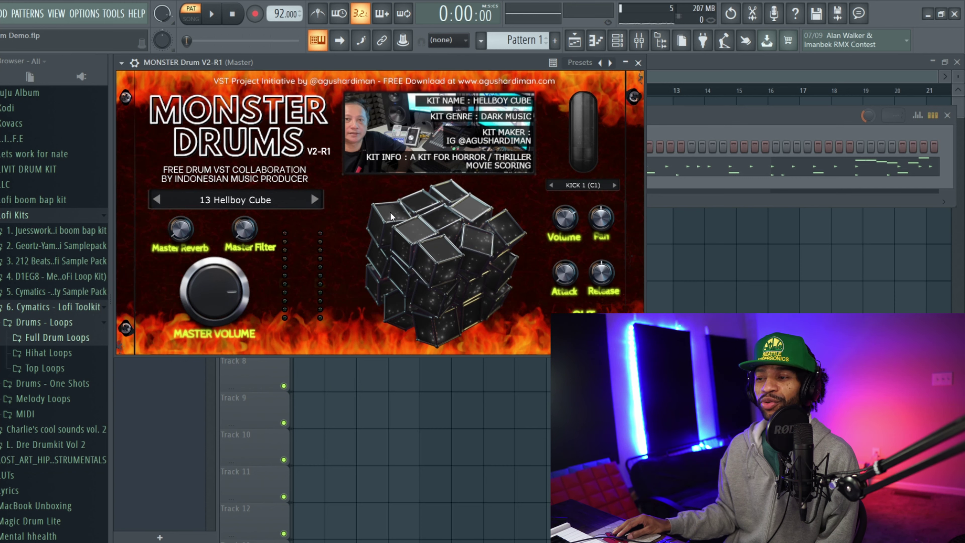
{"action": "left_click", "coordinate": [213, 14]}
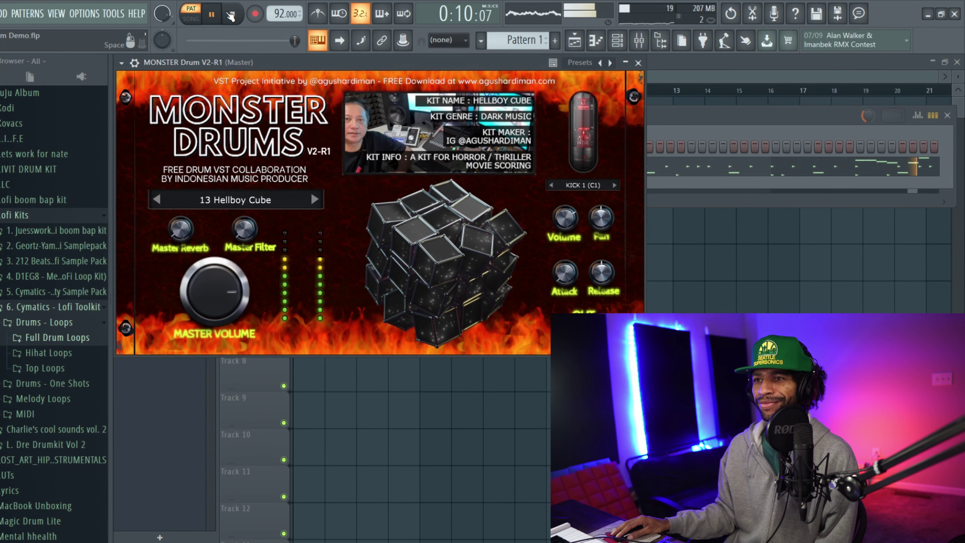
{"action": "left_click", "coordinate": [230, 15]}
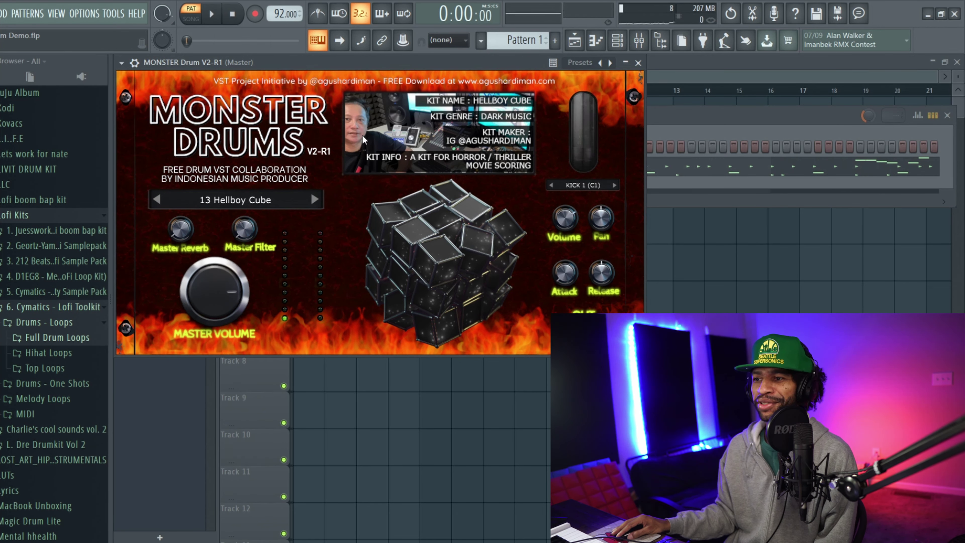
Audition the Hellboy Cube drums across the middle and upper cubes
{"action": "left_click", "coordinate": [389, 212]}
{"action": "left_click", "coordinate": [405, 227]}
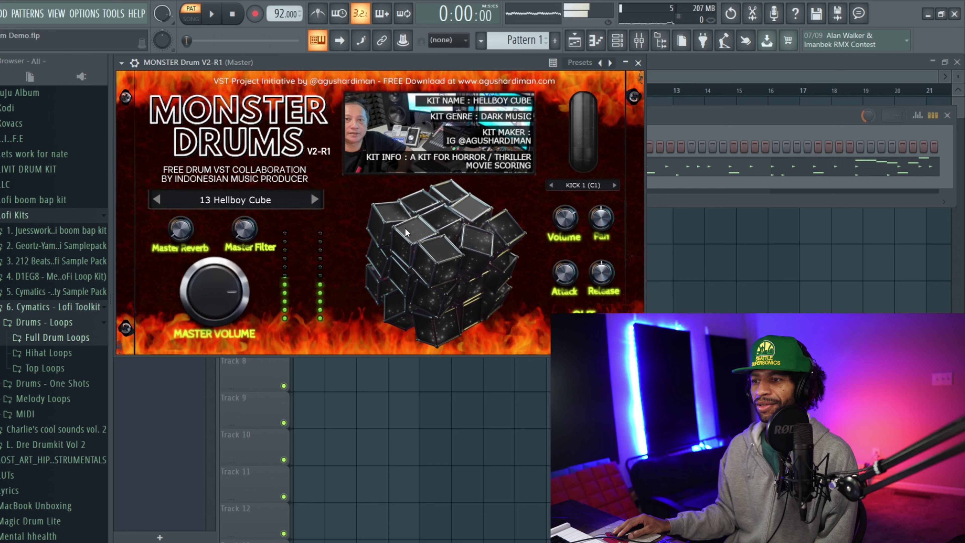
{"action": "left_click", "coordinate": [432, 249]}
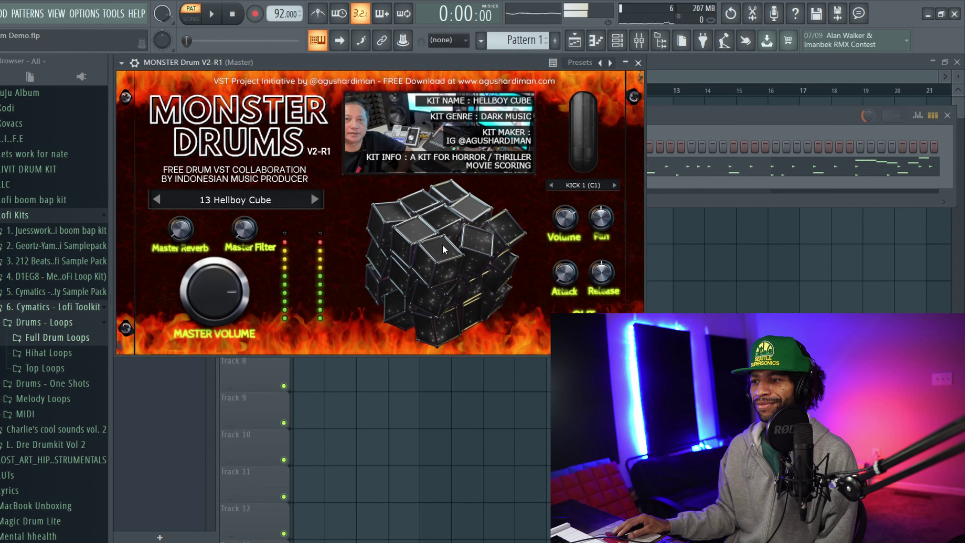
{"action": "left_click", "coordinate": [468, 236]}
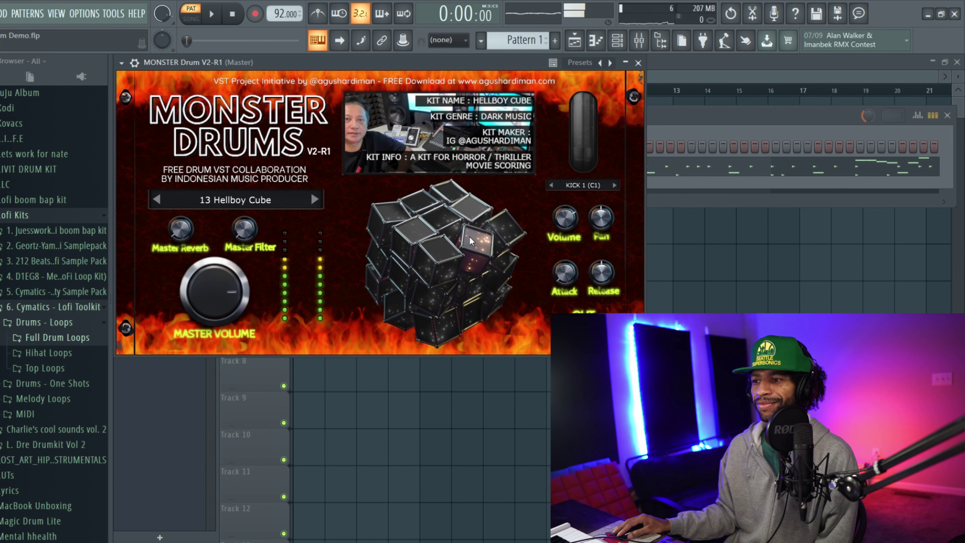
{"action": "left_click", "coordinate": [443, 216]}
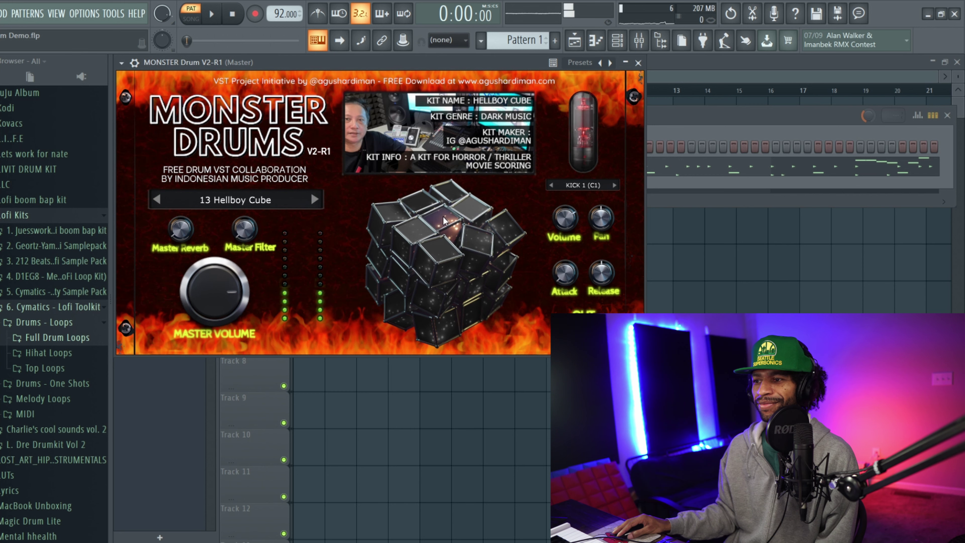
{"action": "left_click", "coordinate": [418, 196]}
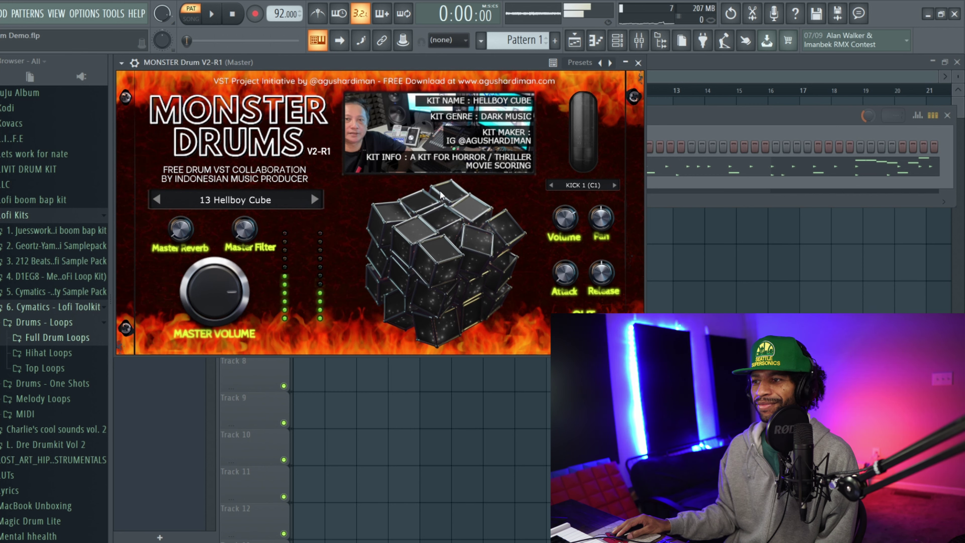
{"action": "left_click", "coordinate": [462, 202]}
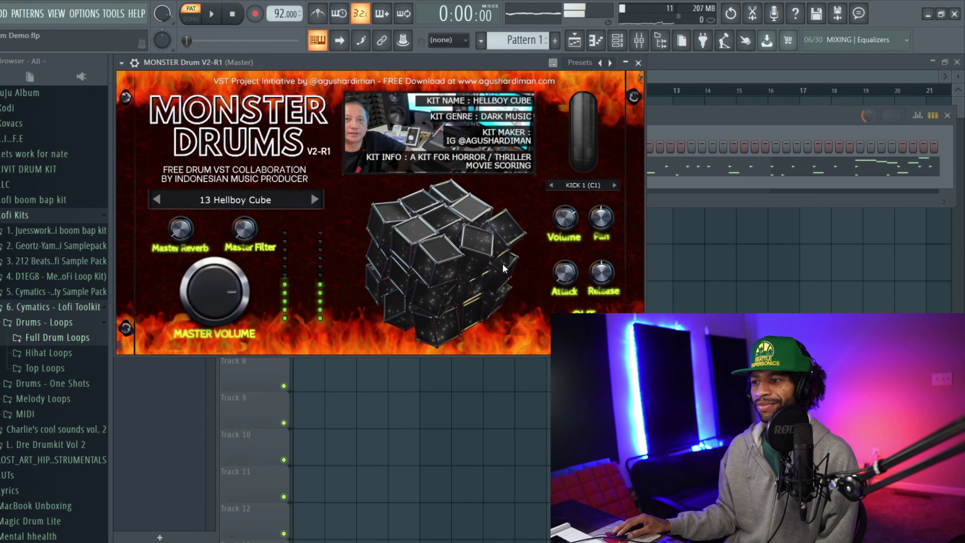
Audition the lower and left cube drums, then advance to 14 Adun SG Reggae Kit
{"action": "left_click", "coordinate": [501, 296]}
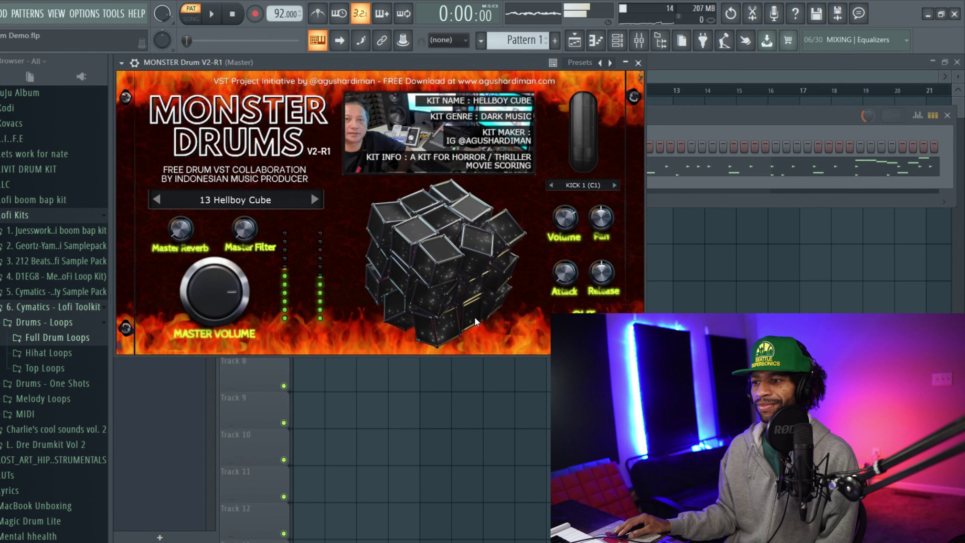
{"action": "left_click", "coordinate": [447, 293]}
{"action": "left_click", "coordinate": [445, 294]}
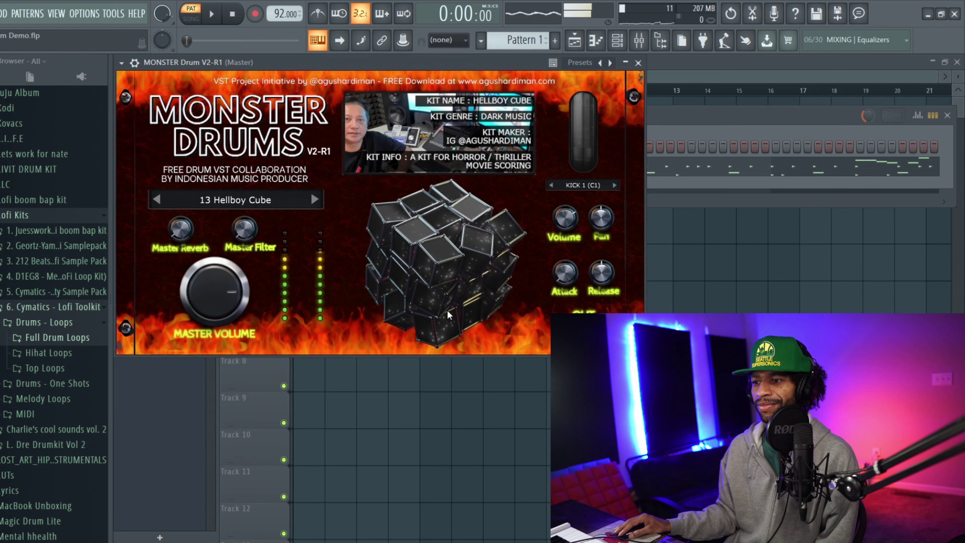
{"action": "left_click", "coordinate": [447, 313]}
{"action": "left_click", "coordinate": [394, 272]}
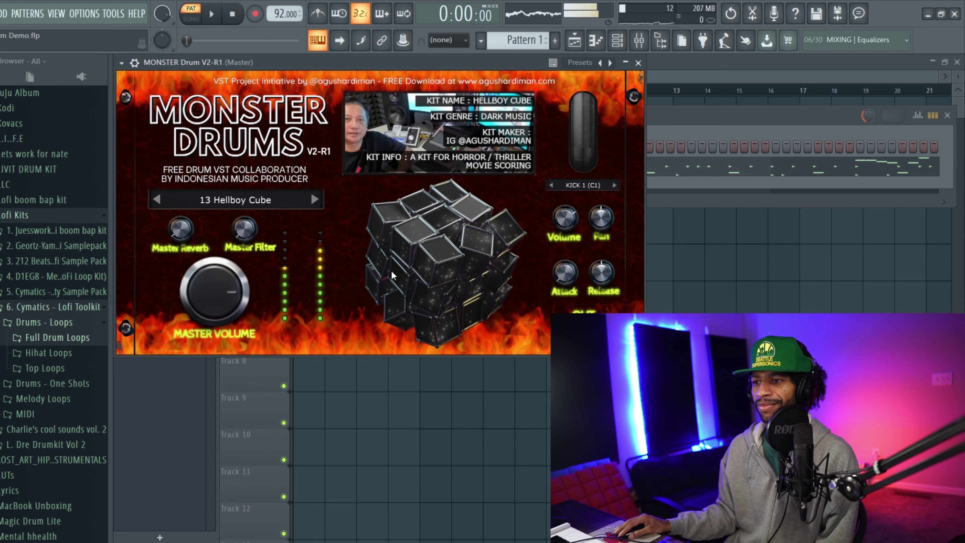
{"action": "left_click", "coordinate": [380, 261]}
{"action": "left_click", "coordinate": [374, 278]}
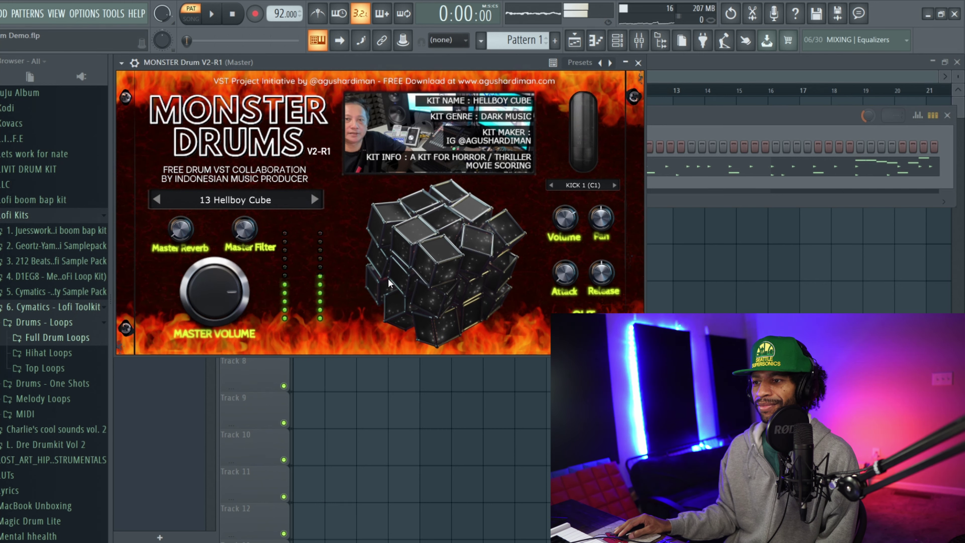
{"action": "left_click", "coordinate": [403, 271]}
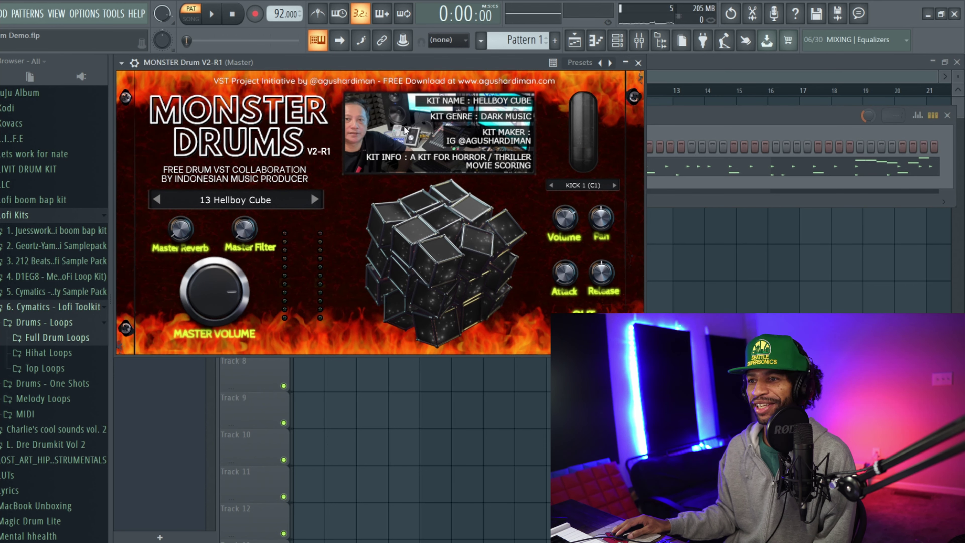
{"action": "left_click", "coordinate": [314, 200]}
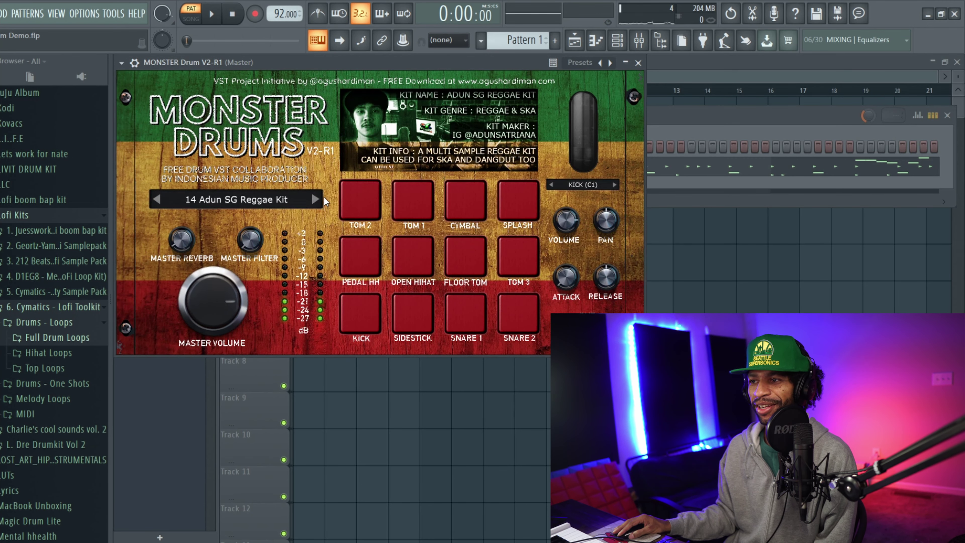
Play and stop the reggae pattern, then hear TOM 3, SNARE 2, SNARE 1 and SIDESTICK
{"action": "left_click", "coordinate": [212, 14]}
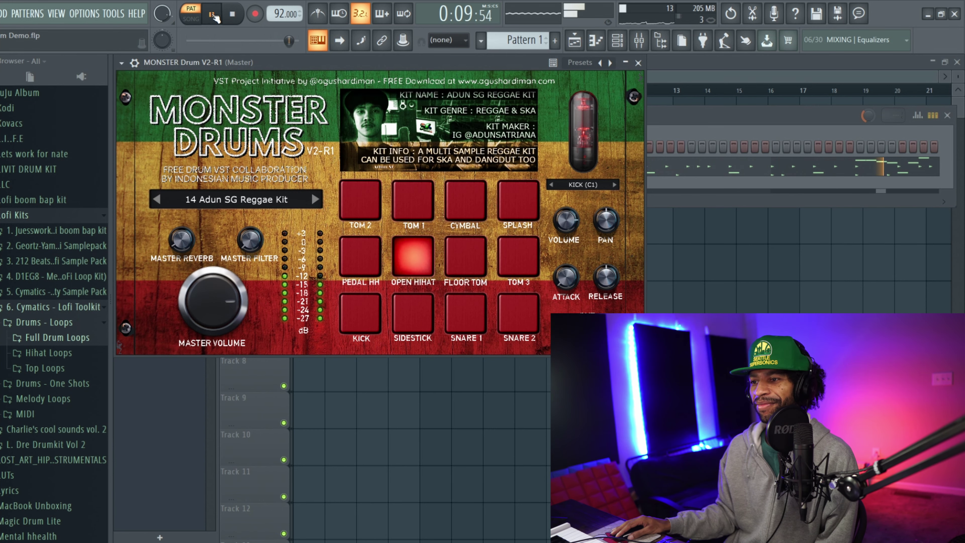
{"action": "key", "text": "space"}
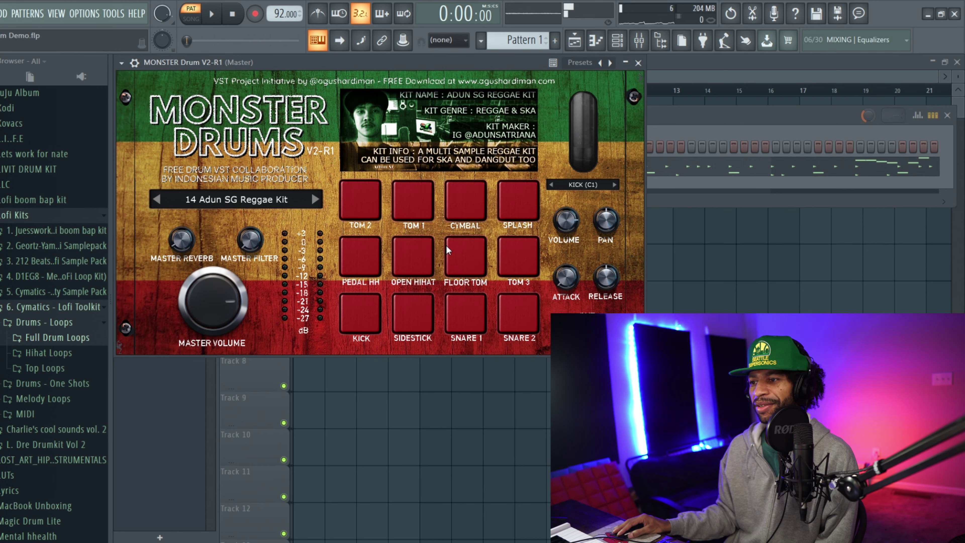
{"action": "left_click", "coordinate": [464, 244]}
{"action": "left_click", "coordinate": [510, 260]}
{"action": "left_click", "coordinate": [511, 314]}
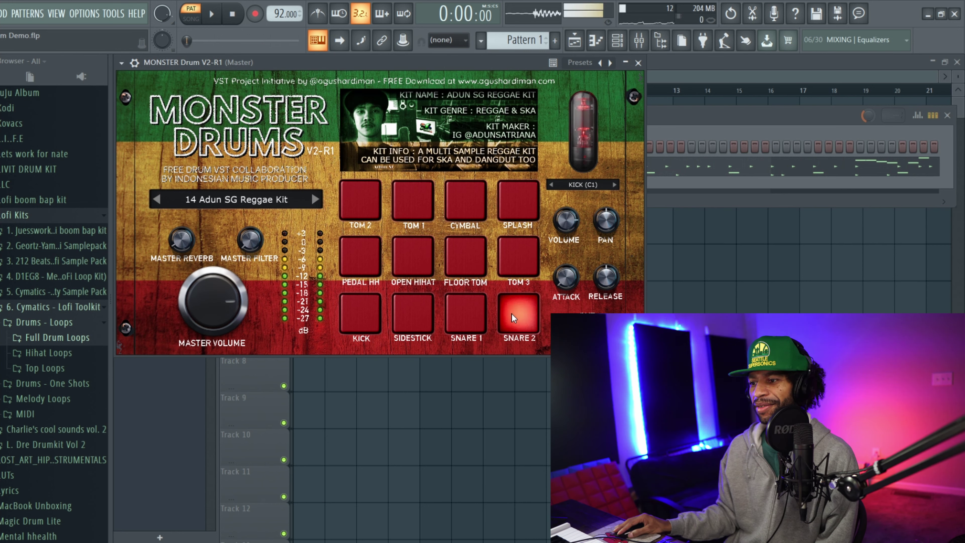
{"action": "left_click", "coordinate": [474, 317]}
{"action": "left_click", "coordinate": [412, 309]}
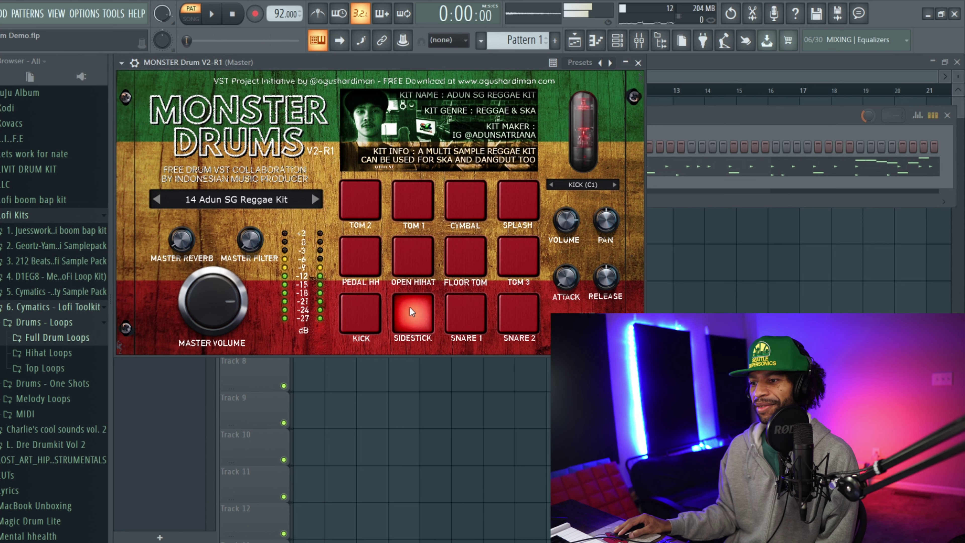
Hear TOM 1 and CYMBAL, keep KICK (C1) in the sound list, then load 15 Koko Kalkal Tremor
{"action": "left_click", "coordinate": [369, 306]}
{"action": "left_click", "coordinate": [401, 207]}
{"action": "left_click", "coordinate": [457, 192]}
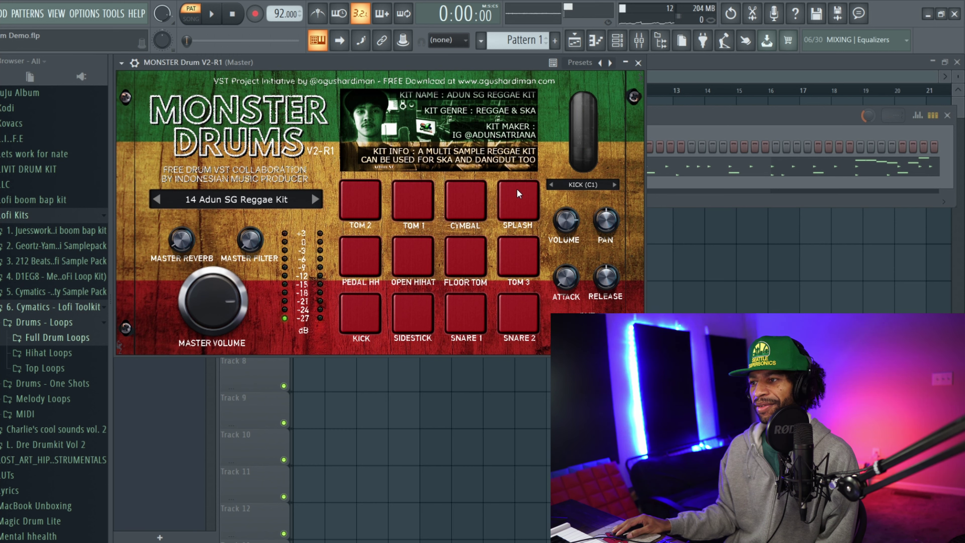
{"action": "left_click", "coordinate": [572, 184]}
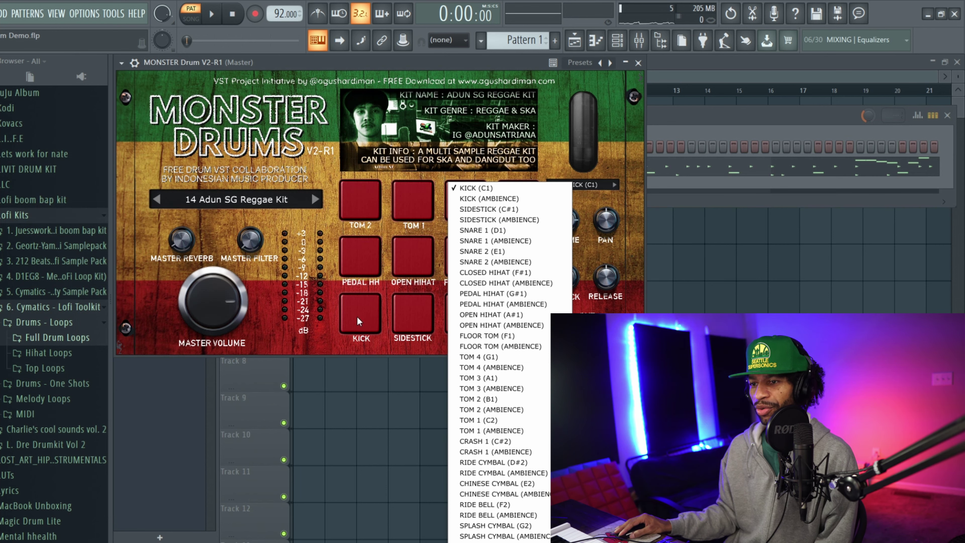
{"action": "left_click", "coordinate": [323, 327]}
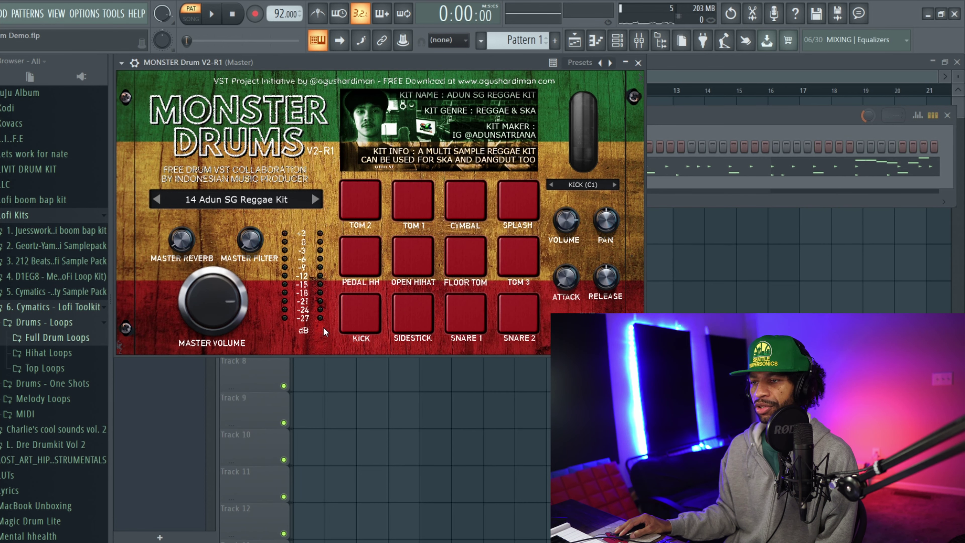
{"action": "left_click", "coordinate": [315, 199]}
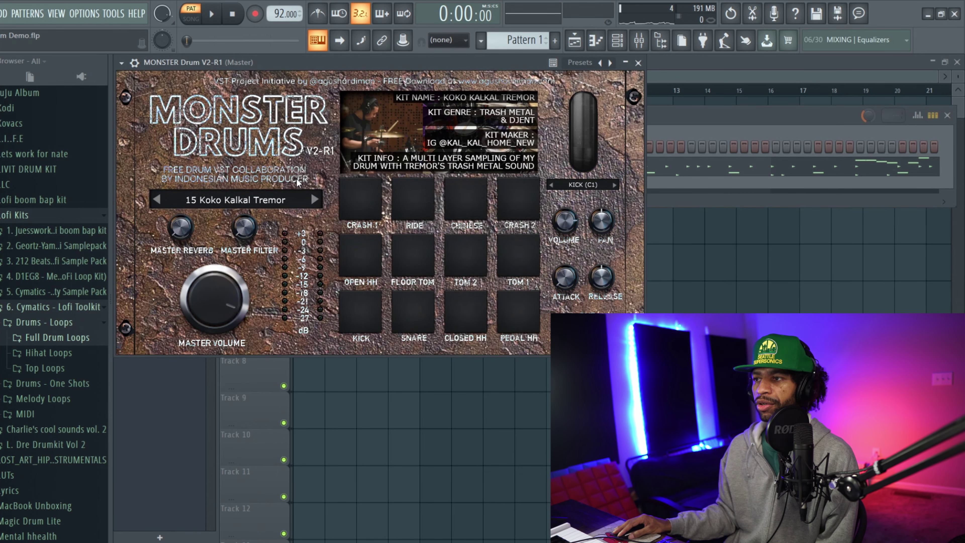
Play and stop the Tremor pattern, then hear Crash 1, Ride, Chinese cymbal and Crash 2
{"action": "left_click", "coordinate": [211, 15]}
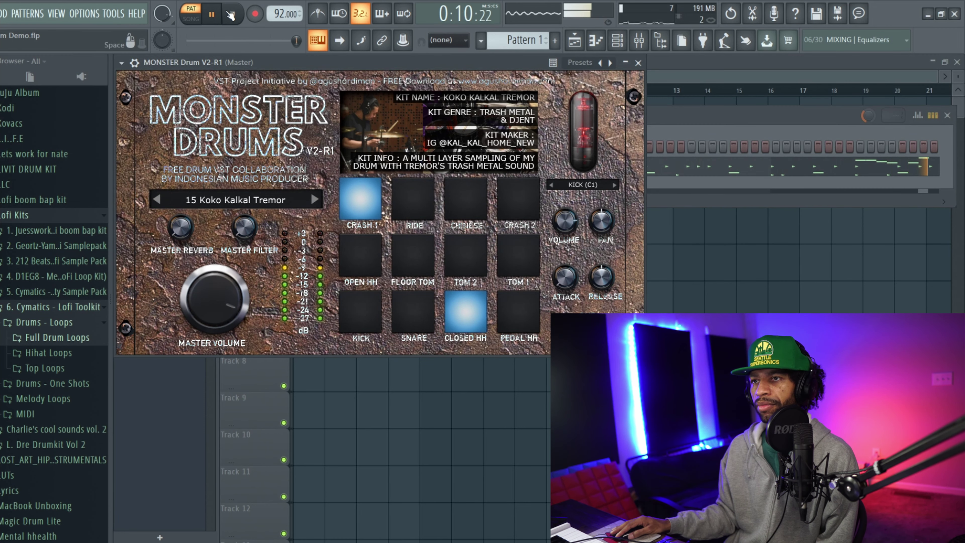
{"action": "key", "text": "space"}
{"action": "left_click", "coordinate": [352, 188]}
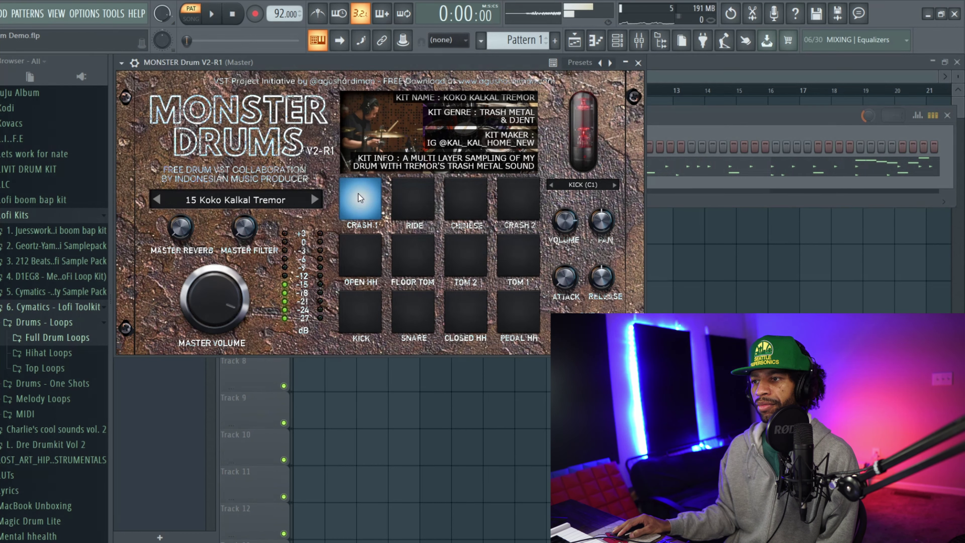
{"action": "left_click", "coordinate": [411, 198]}
{"action": "left_click", "coordinate": [465, 198]}
{"action": "left_click", "coordinate": [528, 199]}
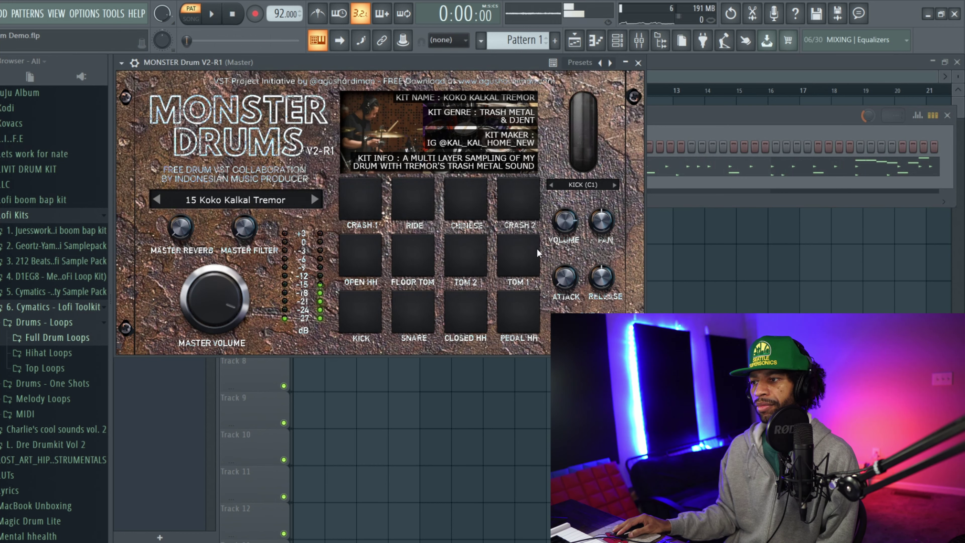
Audition Floor Tom, Open HH, Kick, Snare and Pedal HH, then advance to 16 Game Over
{"action": "left_click", "coordinate": [413, 255]}
{"action": "left_click", "coordinate": [374, 259]}
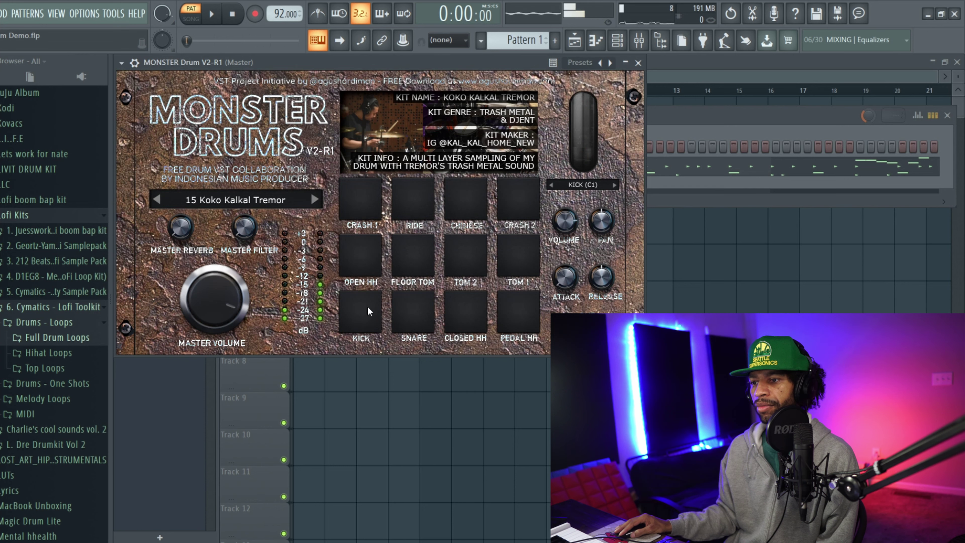
{"action": "left_click", "coordinate": [361, 312]}
{"action": "left_click", "coordinate": [413, 312]}
{"action": "left_click", "coordinate": [504, 317]}
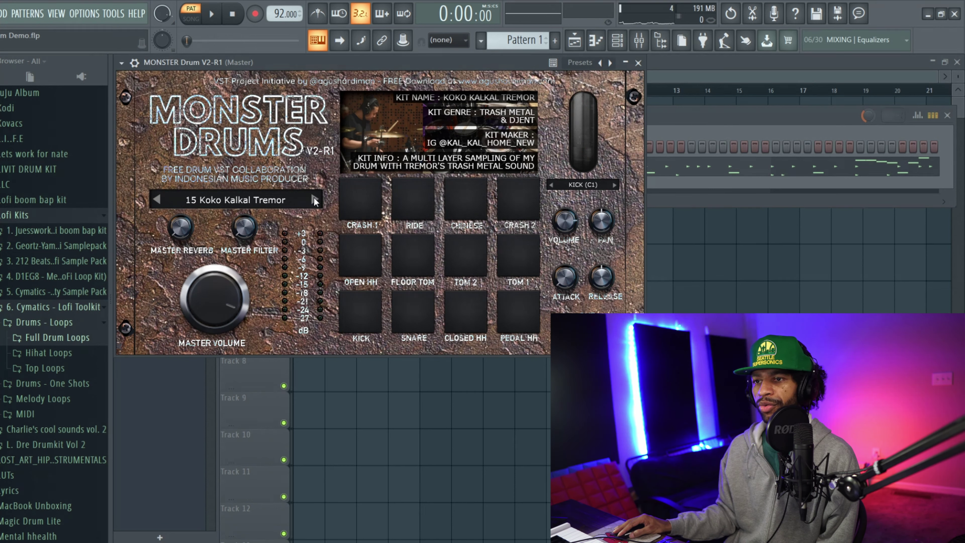
{"action": "left_click", "coordinate": [315, 200]}
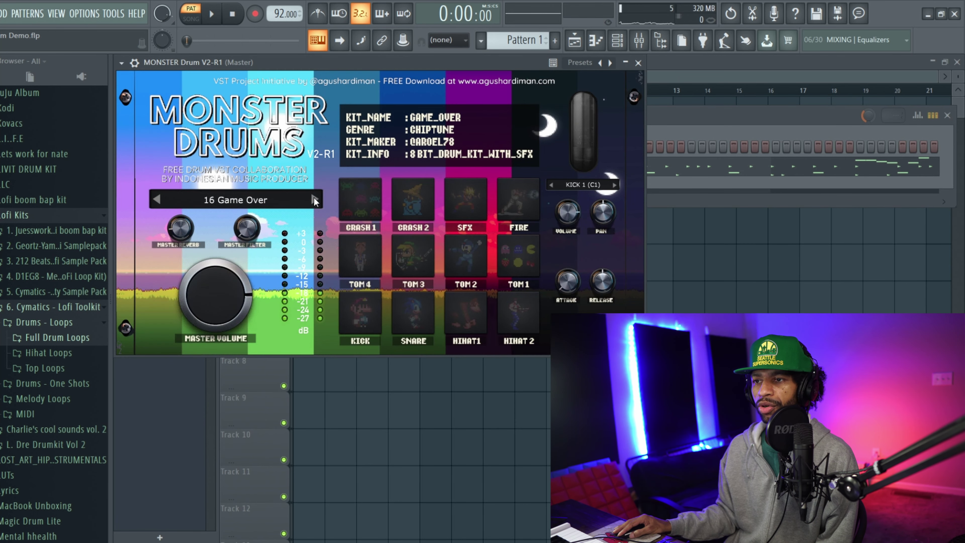
Skip to 17 Gendang Paralon Yona, hit its Gendang drums, then load 18 Punkadelic Kit
{"action": "left_click", "coordinate": [315, 199]}
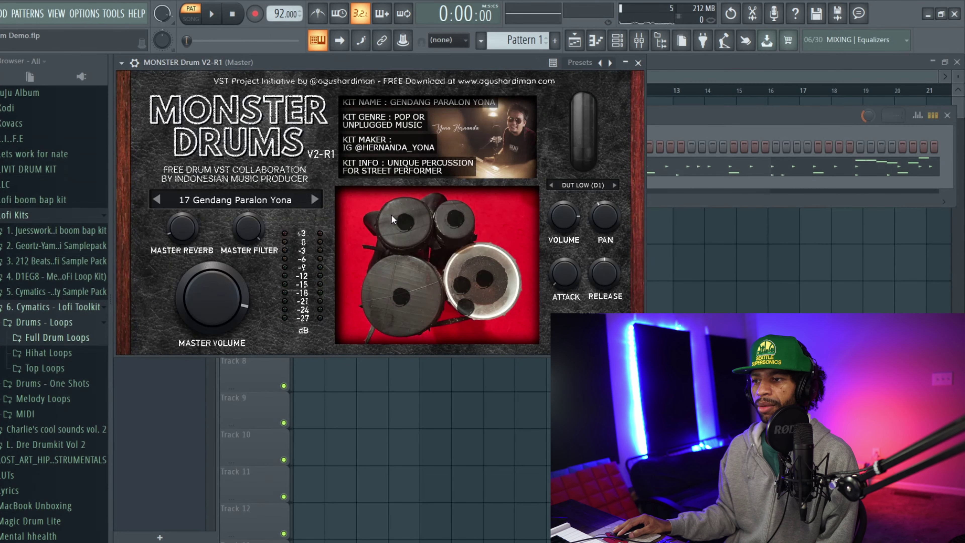
{"action": "left_click", "coordinate": [403, 223]}
{"action": "left_click", "coordinate": [456, 223]}
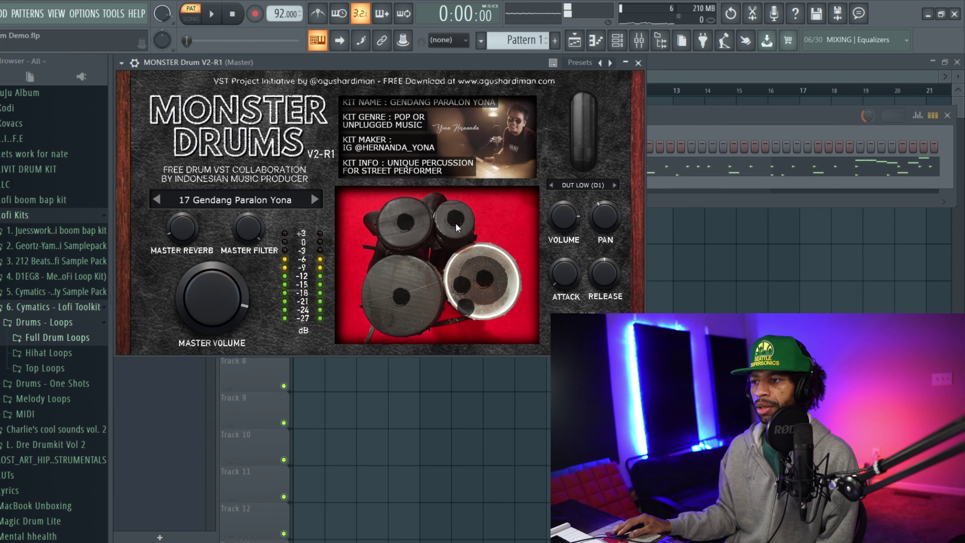
{"action": "left_click", "coordinate": [462, 268]}
{"action": "left_click", "coordinate": [484, 284]}
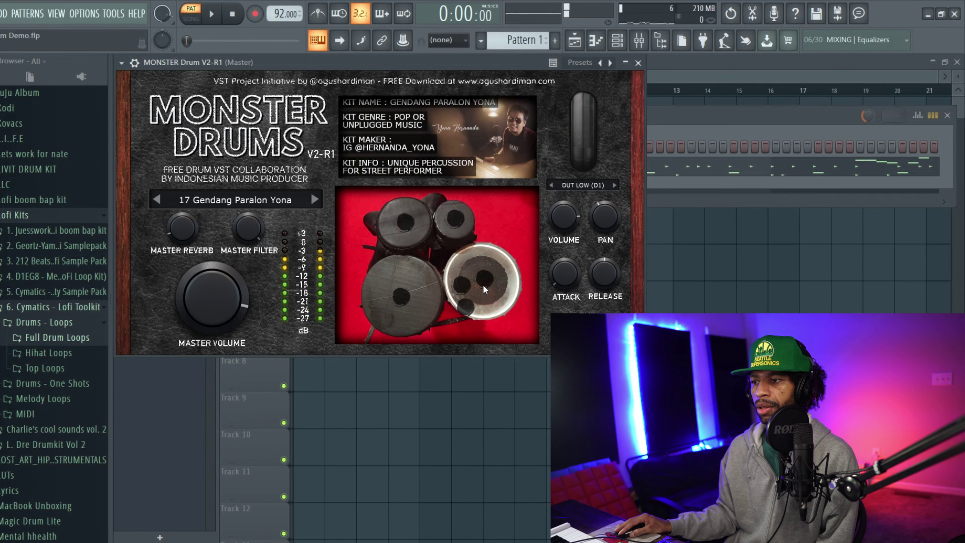
{"action": "left_click", "coordinate": [465, 310]}
{"action": "left_click", "coordinate": [416, 284]}
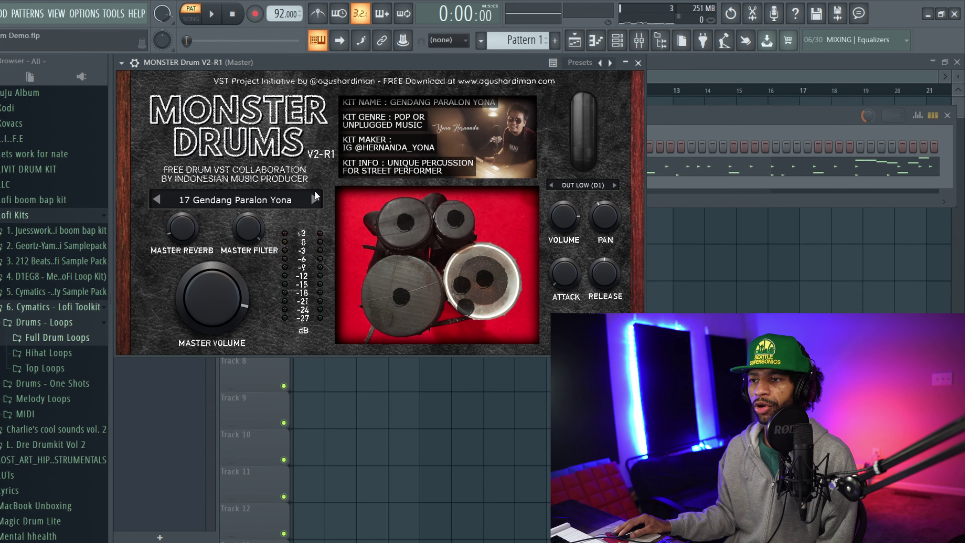
{"action": "left_click", "coordinate": [315, 200]}
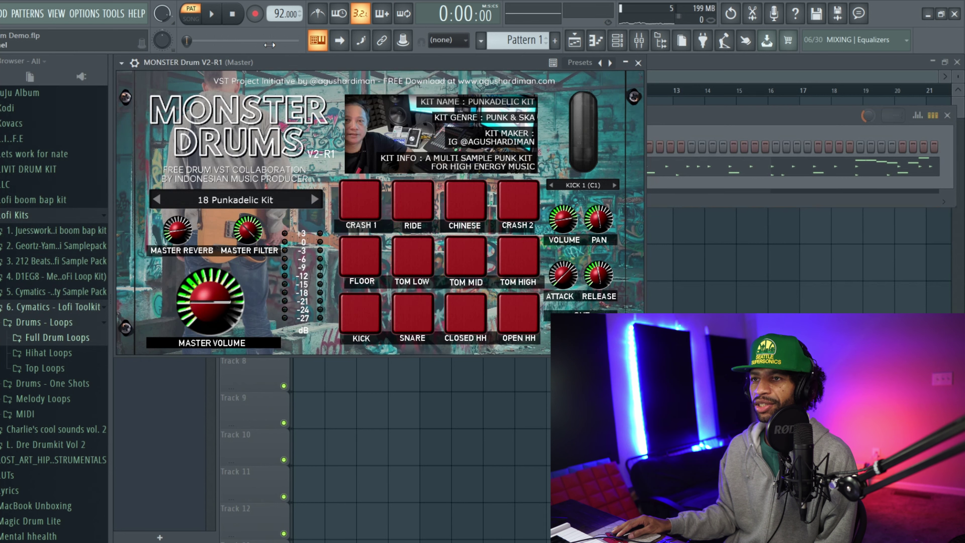
{"action": "left_click", "coordinate": [212, 15]}
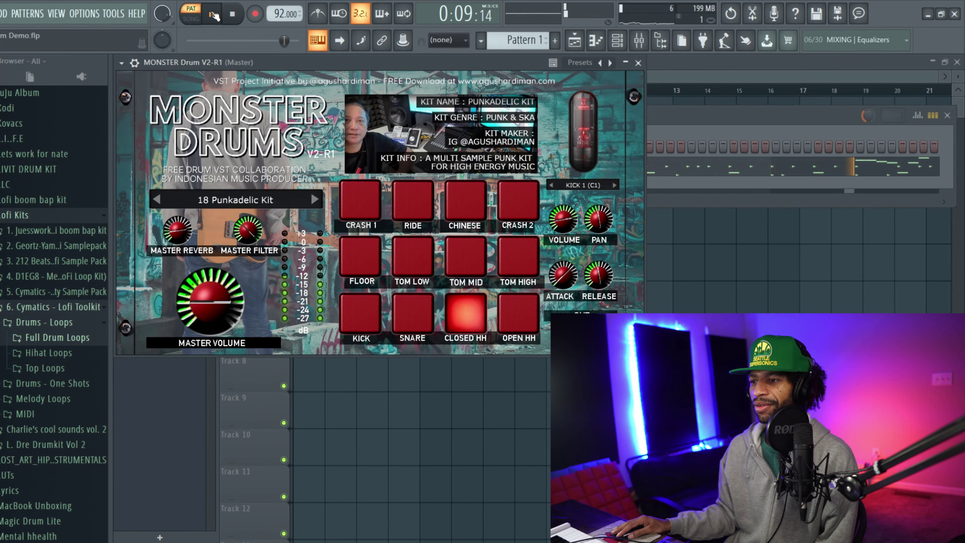
{"action": "left_click", "coordinate": [233, 15]}
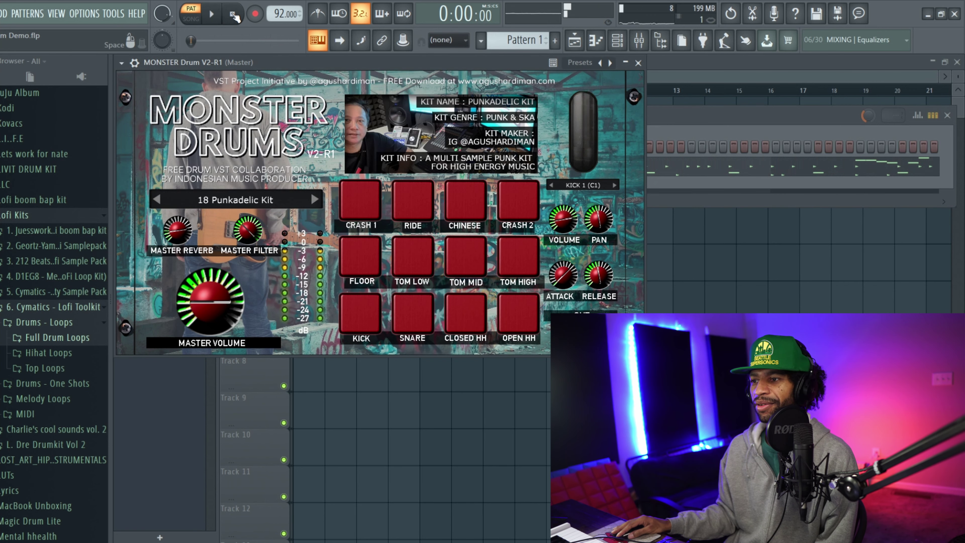
{"action": "left_click", "coordinate": [360, 312]}
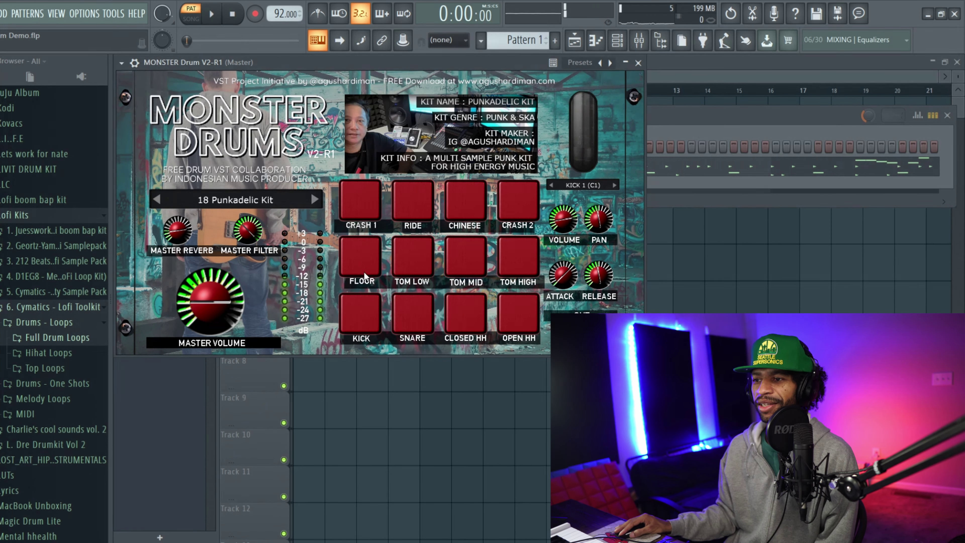
{"action": "left_click", "coordinate": [362, 302]}
{"action": "left_click", "coordinate": [359, 271]}
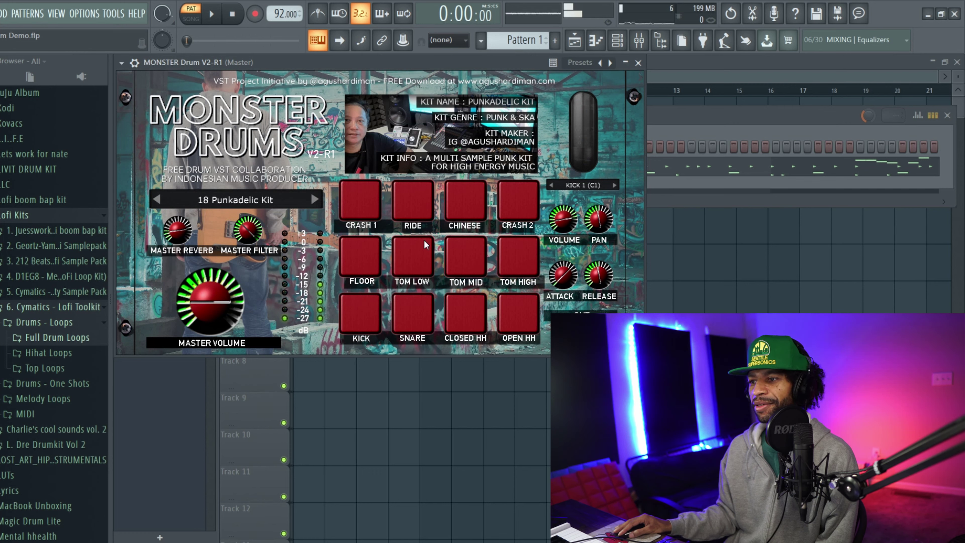
{"action": "left_click", "coordinate": [424, 259]}
{"action": "left_click", "coordinate": [465, 259]}
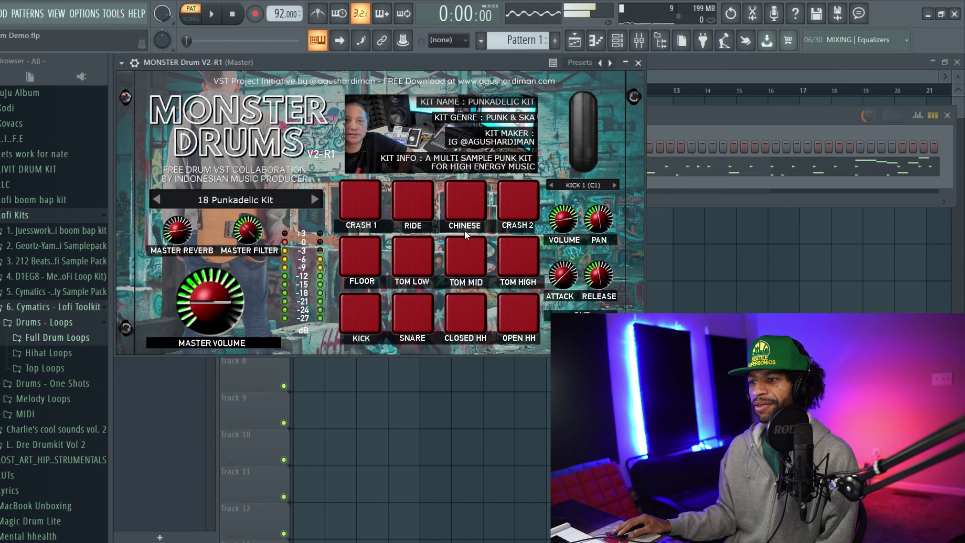
{"action": "left_click", "coordinate": [502, 197]}
{"action": "left_click", "coordinate": [529, 252]}
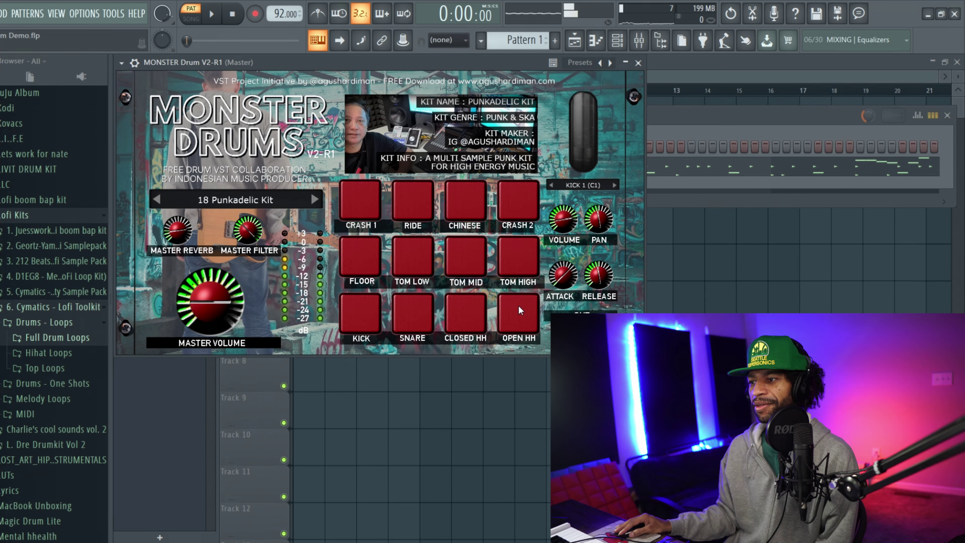